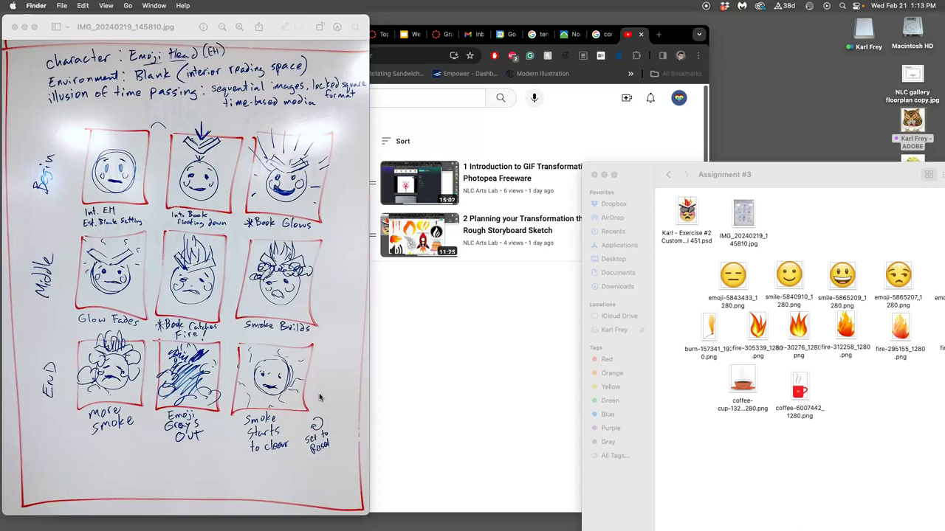
# Preview emoji-5843433_1280.png from Finder, then close the preview.
pyautogui.click(268, 217)
pyautogui.doubleClick(735, 279)
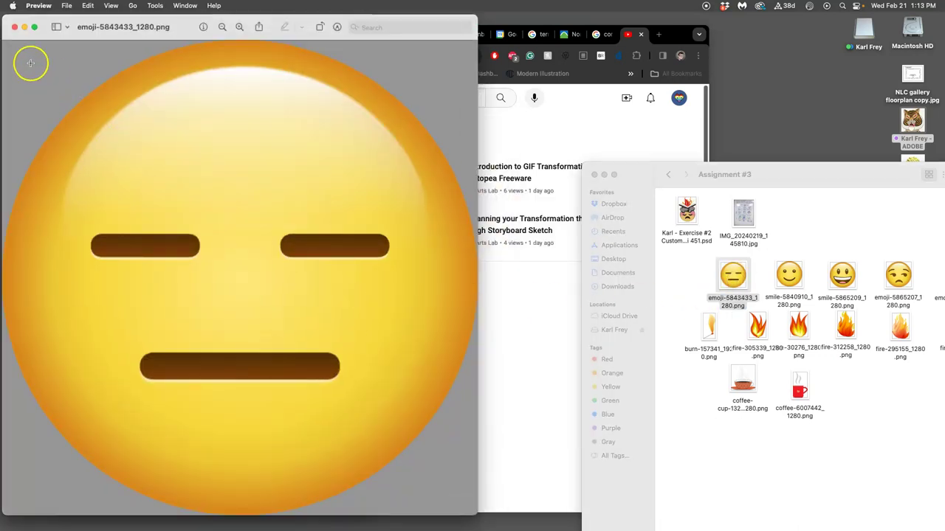
pyautogui.click(14, 27)
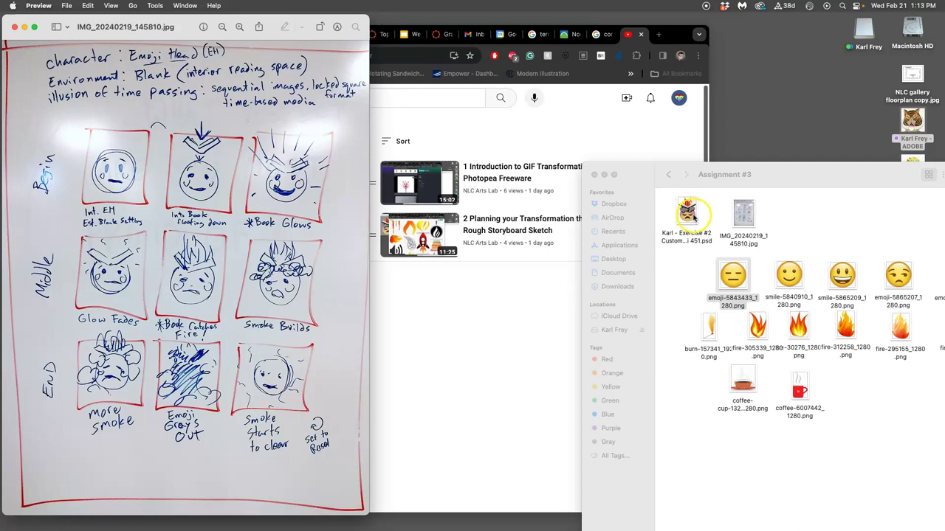
# Open photopea.com in a new tab and drop the Exercise #2 PSD onto it.
pyautogui.click(659, 34)
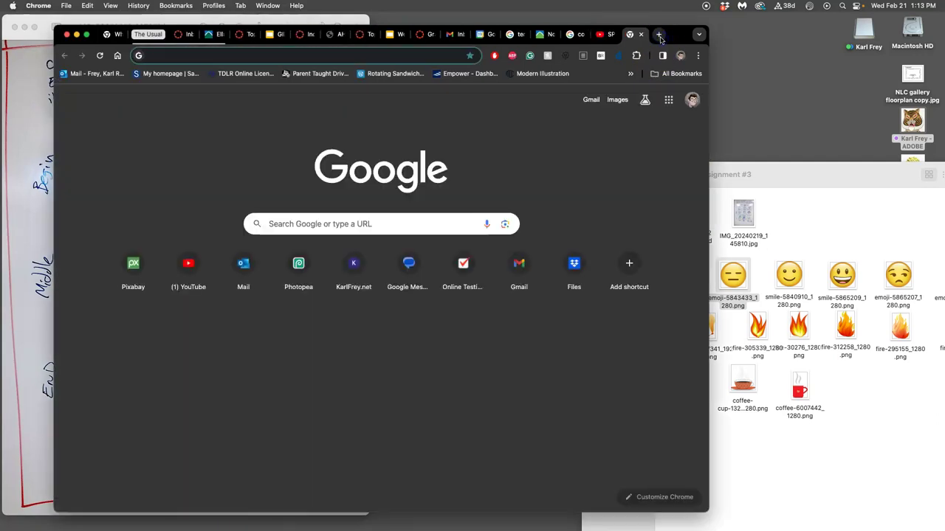
pyautogui.write('photo')
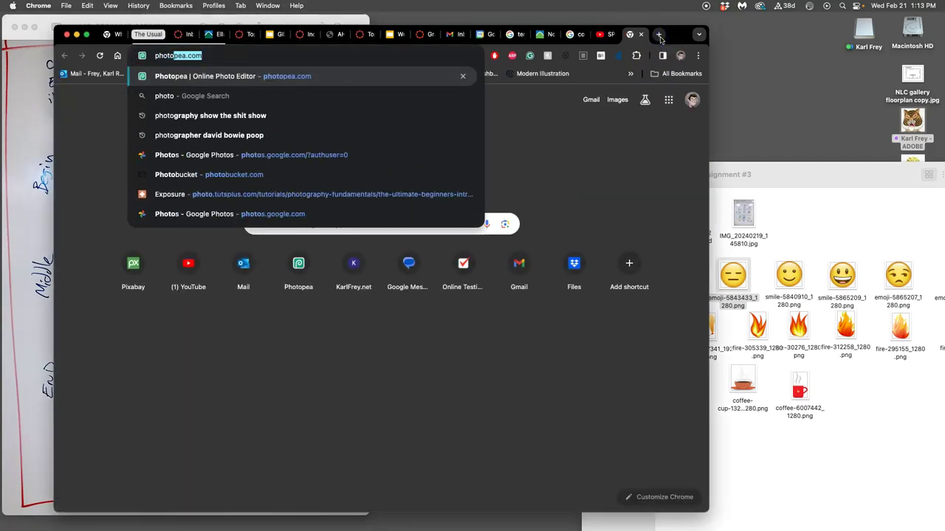
pyautogui.write('pea.com')
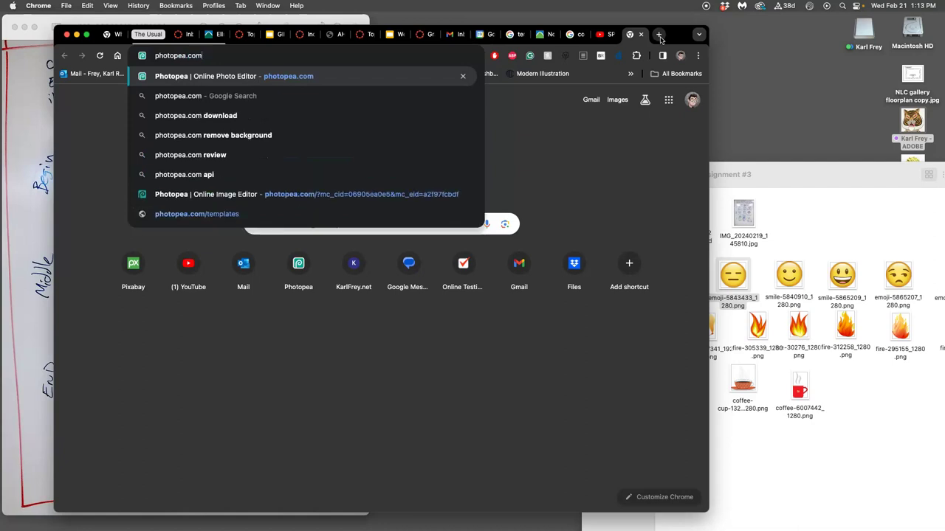
pyautogui.press('Return')
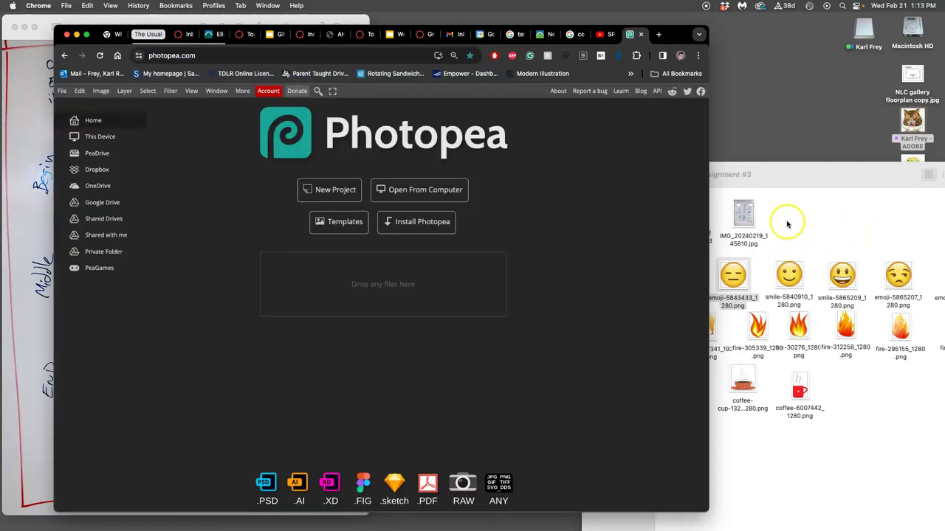
pyautogui.click(785, 223)
pyautogui.click(674, 218)
pyautogui.moveTo(674, 218); pyautogui.dragTo(397, 293)
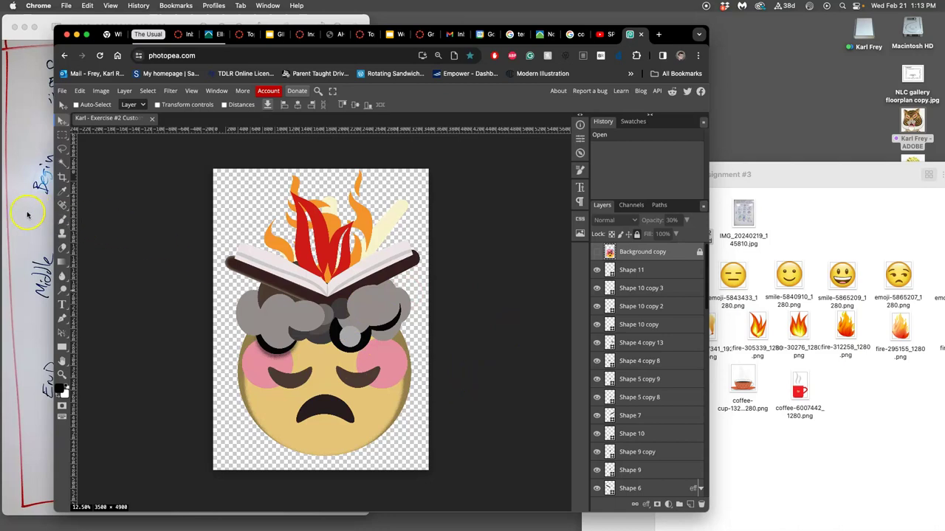
pyautogui.click(31, 213)
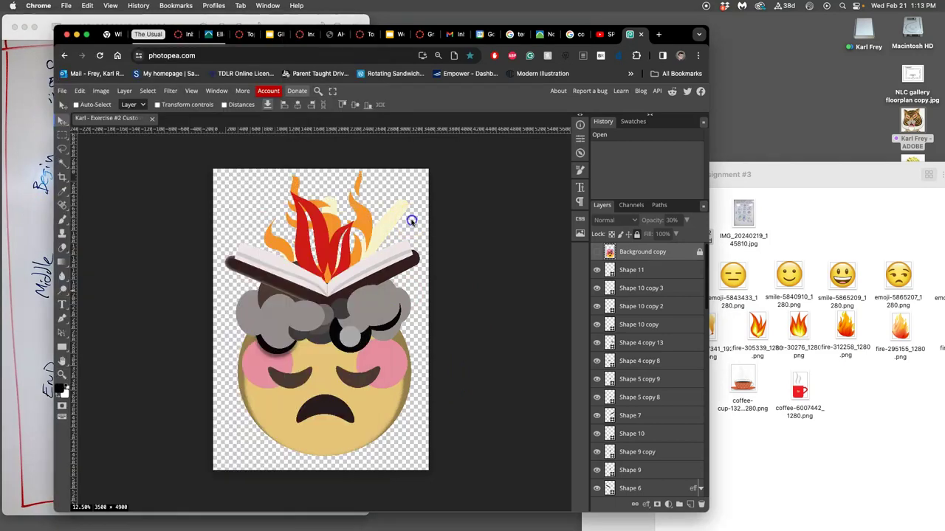
pyautogui.click(412, 221)
pyautogui.click(43, 238)
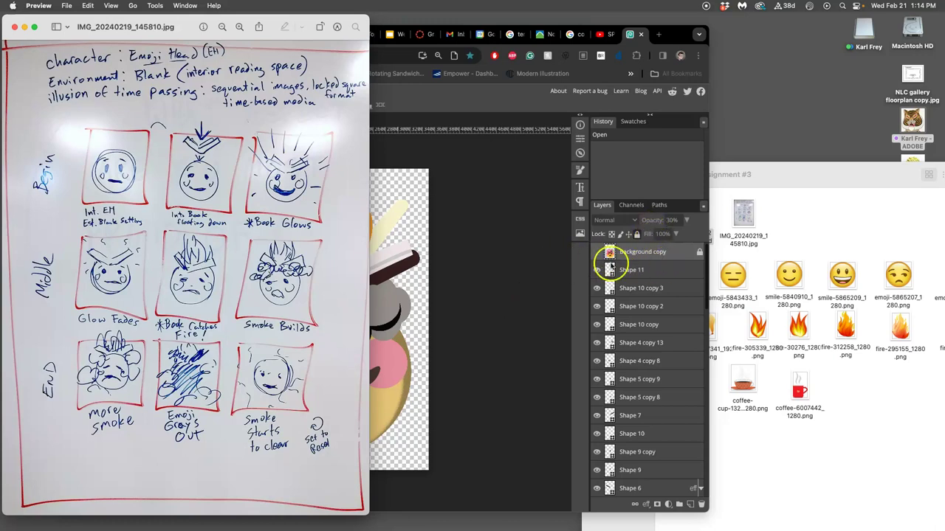
pyautogui.click(628, 251)
pyautogui.click(639, 289)
pyautogui.click(639, 307)
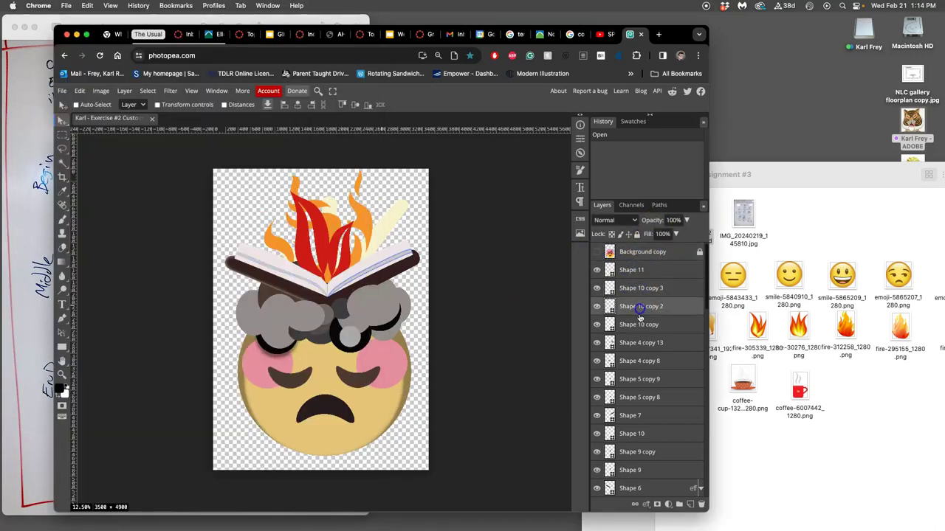
pyautogui.click(639, 343)
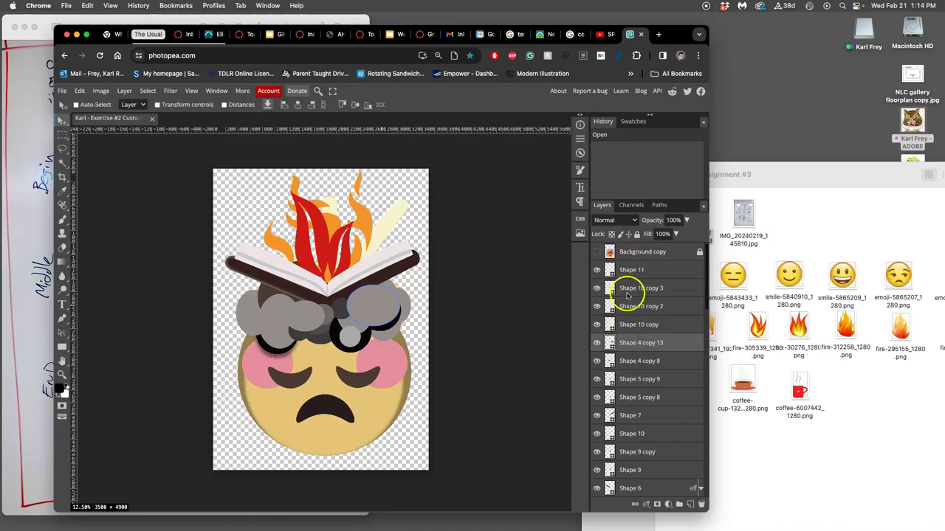
pyautogui.click(787, 239)
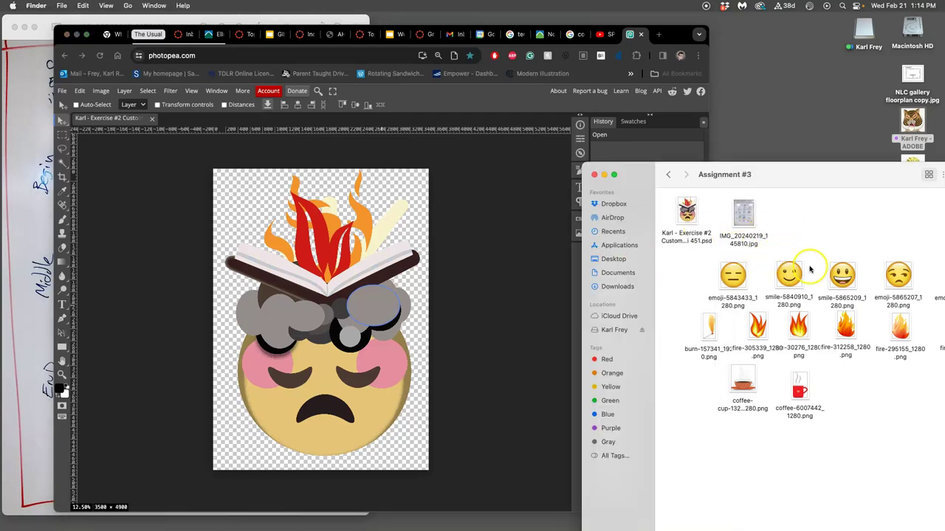
pyautogui.click(507, 280)
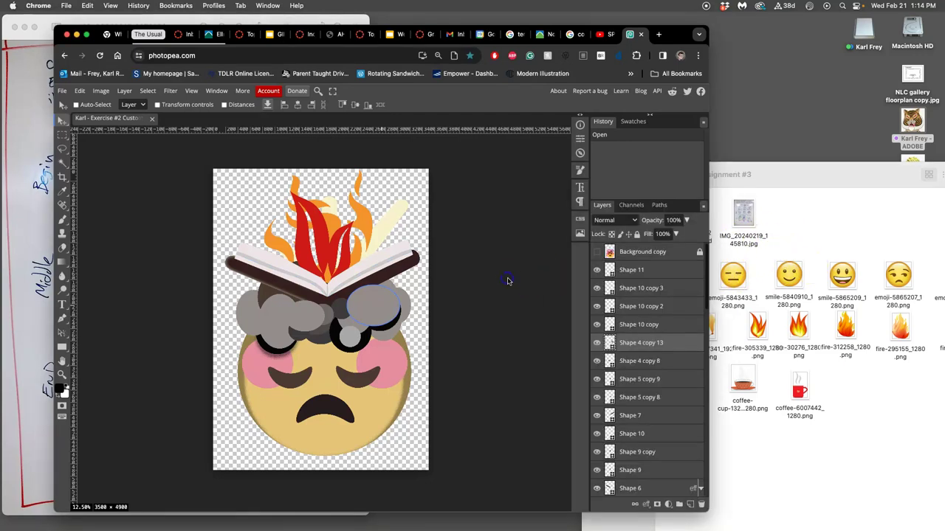
pyautogui.click(561, 219)
pyautogui.click(33, 121)
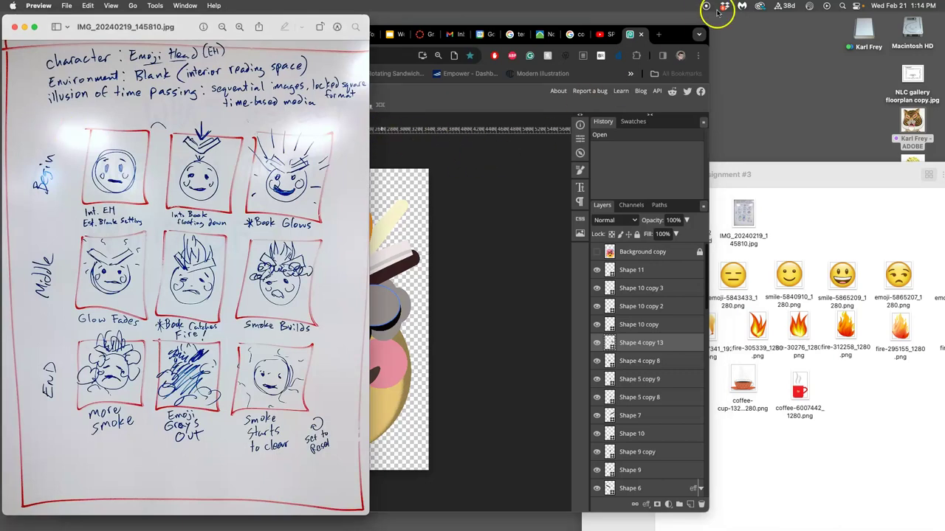
pyautogui.moveTo(681, 33); pyautogui.dragTo(771, 51)
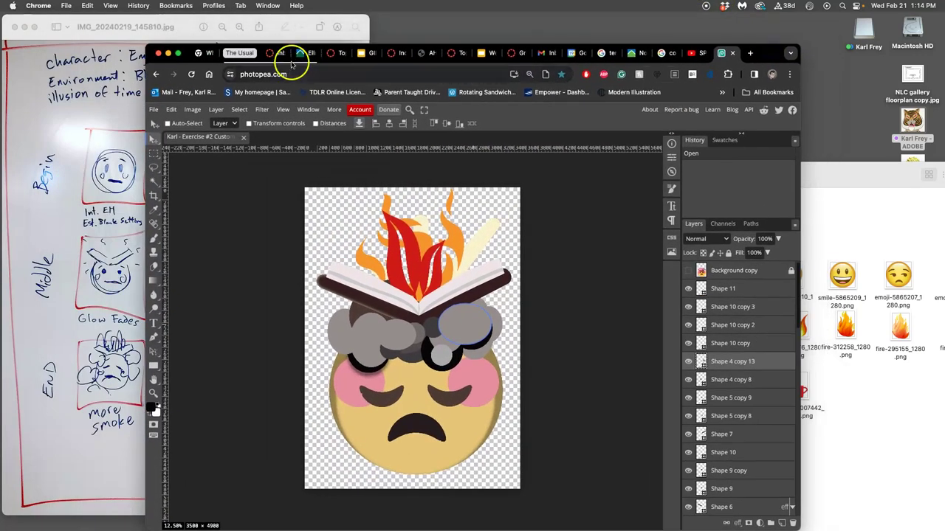
# In Canvas, go to the ARTS-2348-006 course's Assignments page.
pyautogui.click(330, 53)
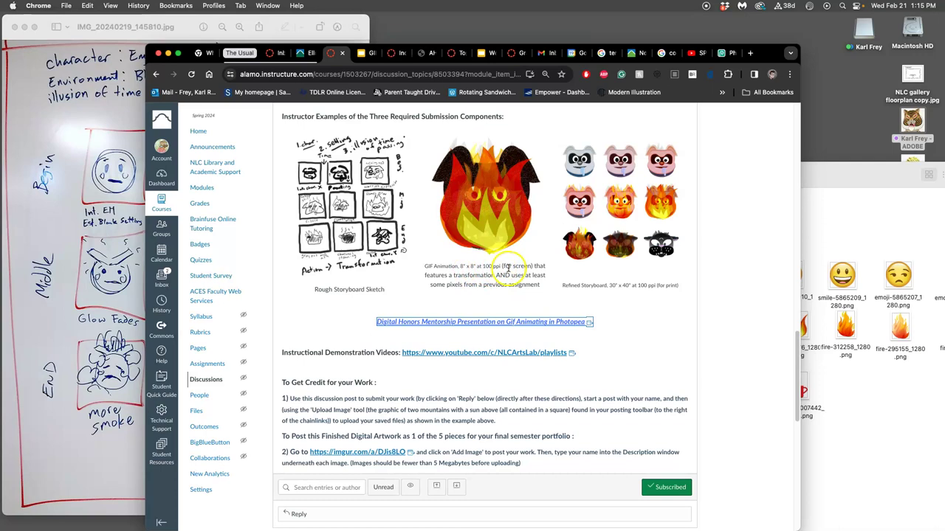
pyautogui.click(160, 201)
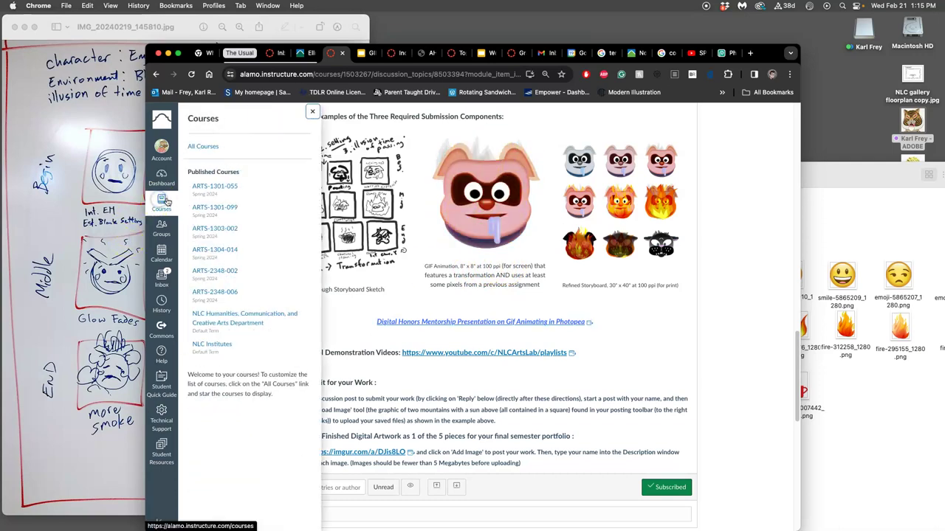
pyautogui.click(214, 291)
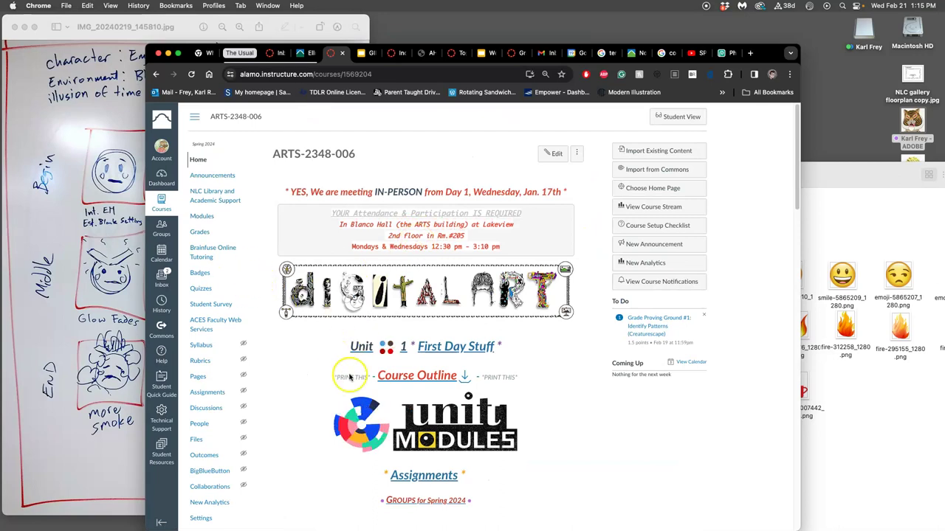
pyautogui.scroll(-1, 463, 427)
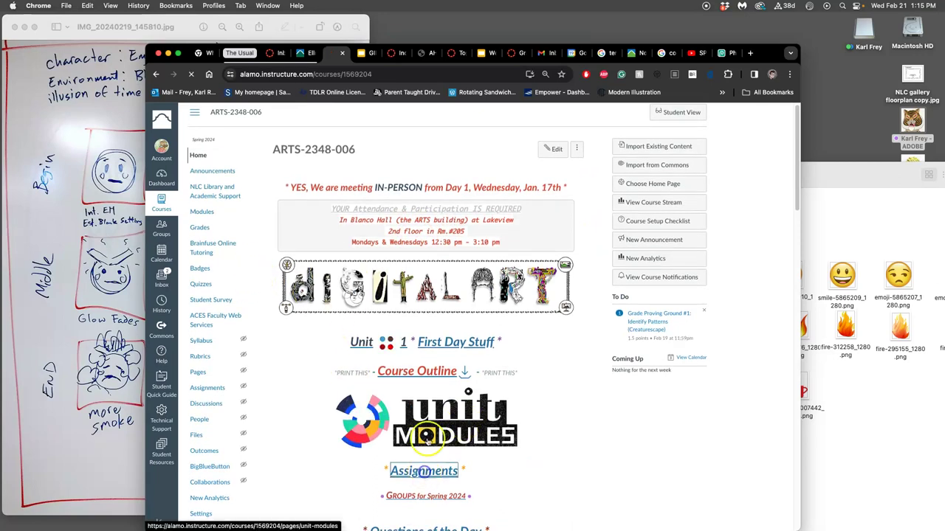
pyautogui.click(424, 471)
# Open the Assignment #3 POST HERE! discussion and scroll to the instructor's example post.
pyautogui.scroll(-5, 461, 221)
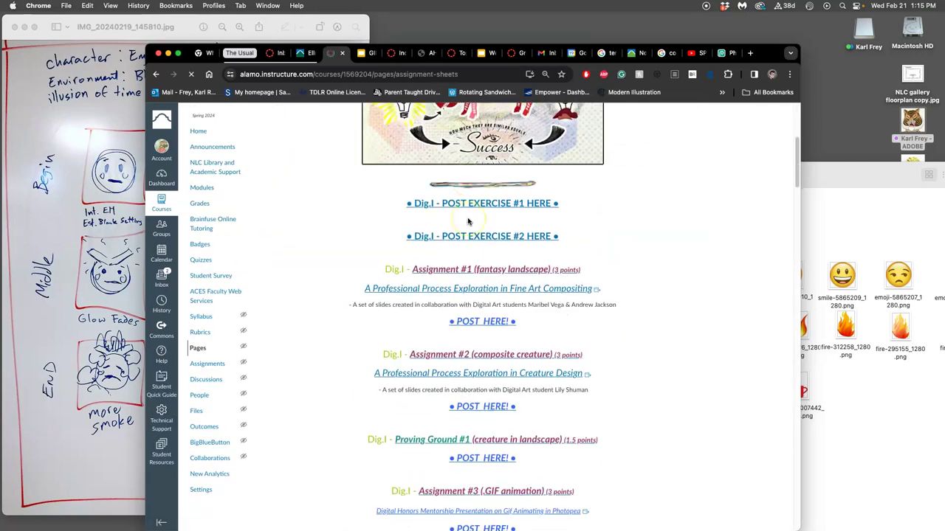
pyautogui.scroll(-3, 494, 400)
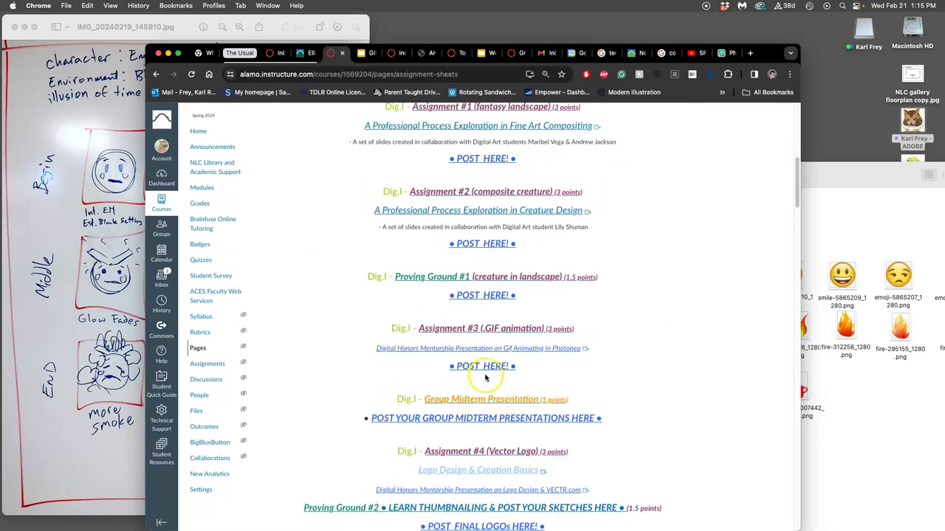
pyautogui.click(483, 366)
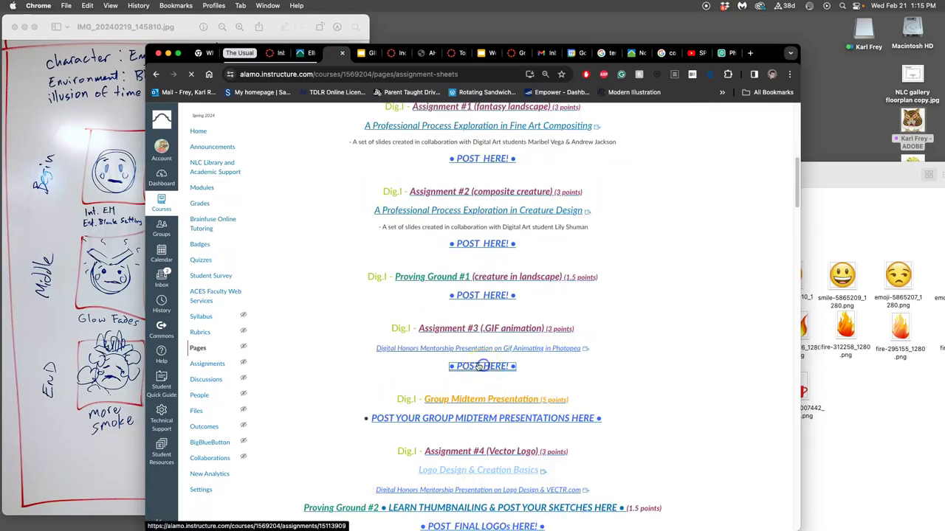
pyautogui.scroll(-10, 559, 348)
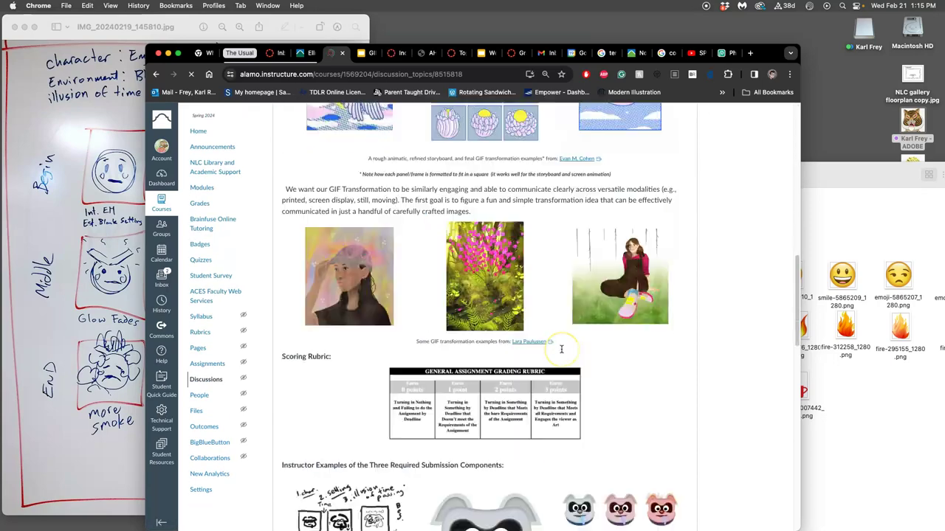
pyautogui.scroll(-3, 561, 351)
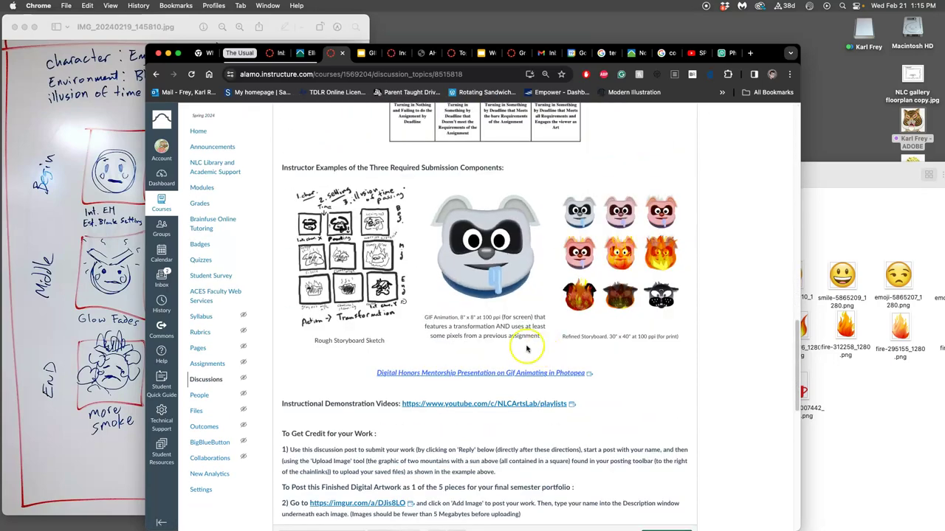
pyautogui.scroll(-10, 489, 327)
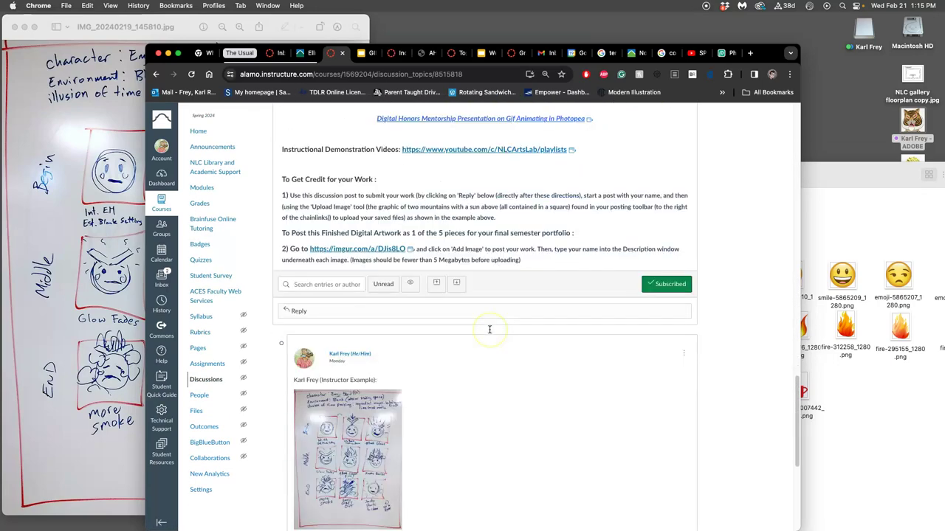
pyautogui.scroll(1, 489, 329)
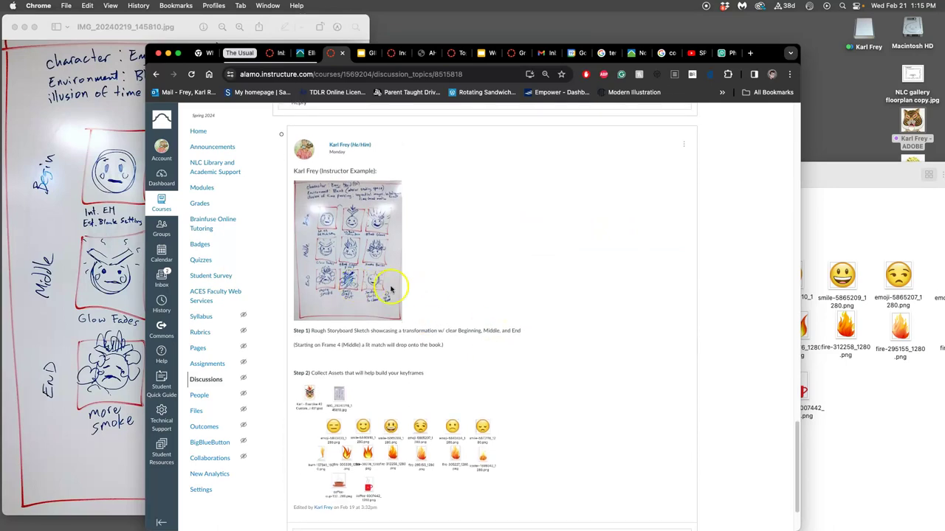
pyautogui.click(876, 380)
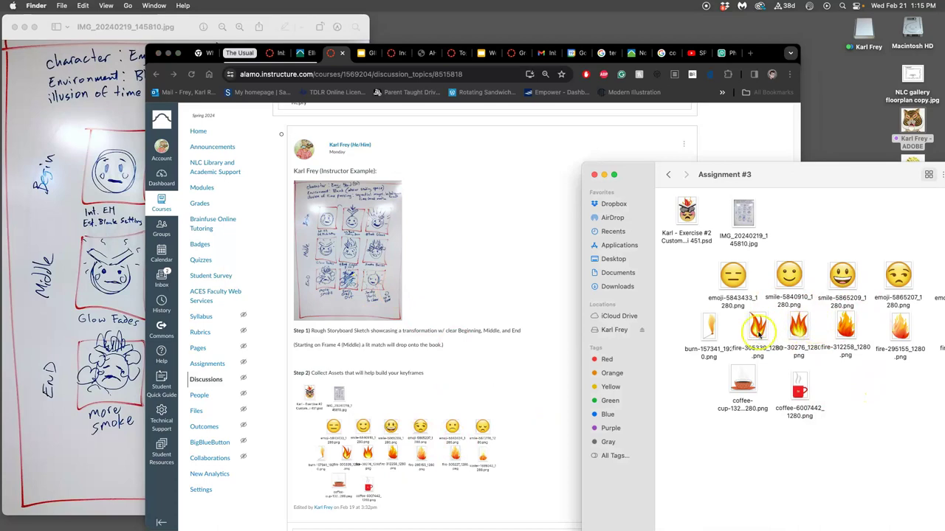
# Move the Assignment #3 folder window left and preview fire-305227_1280.png.
pyautogui.click(727, 53)
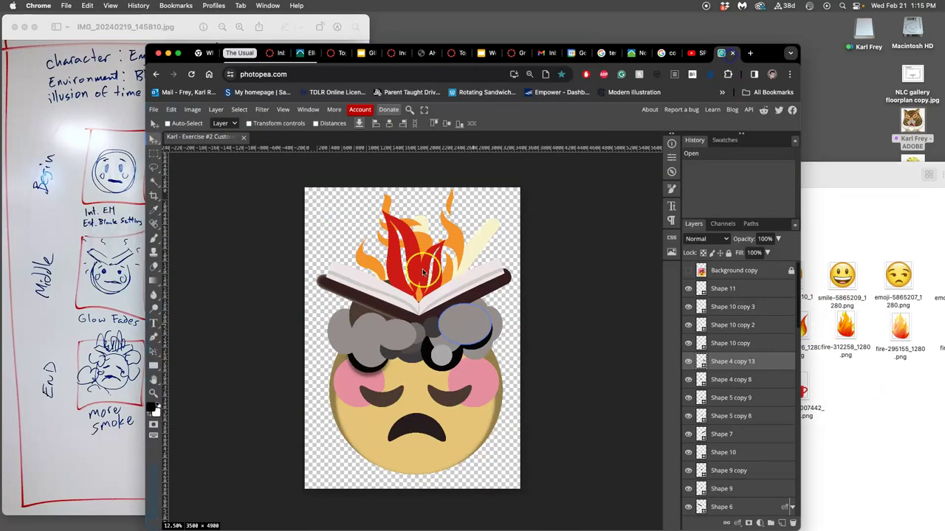
pyautogui.click(841, 394)
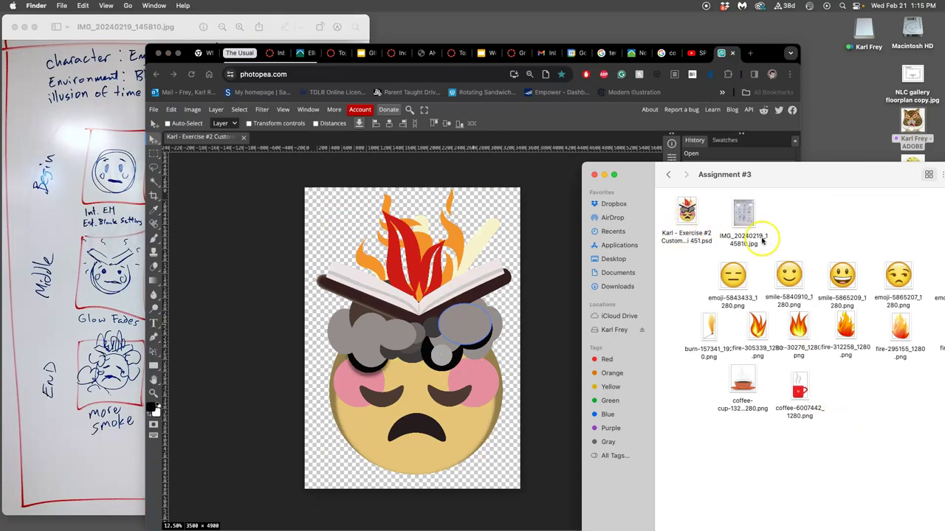
pyautogui.moveTo(823, 177); pyautogui.dragTo(689, 183)
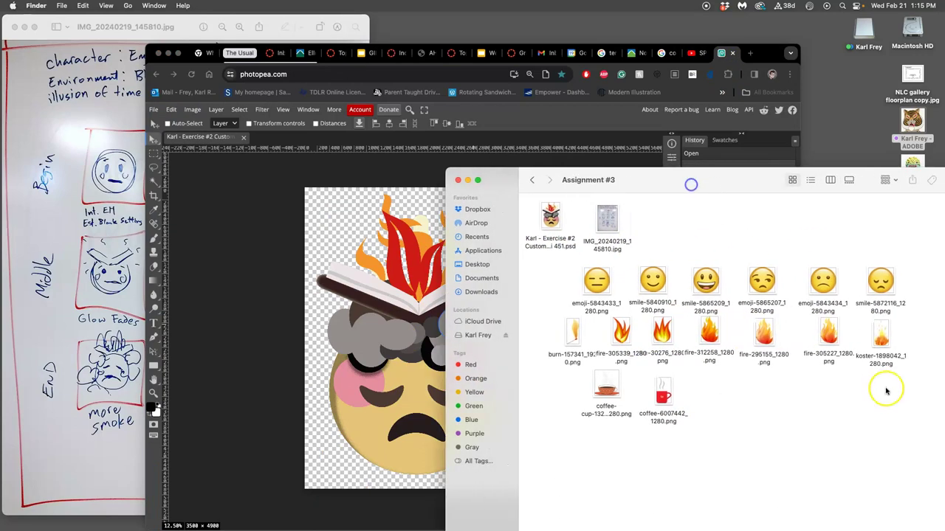
pyautogui.doubleClick(828, 334)
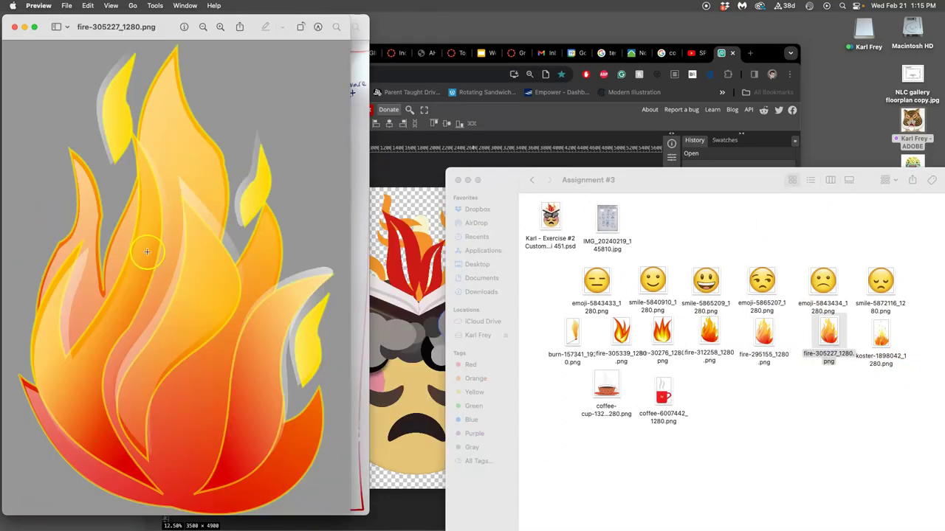
pyautogui.click(17, 28)
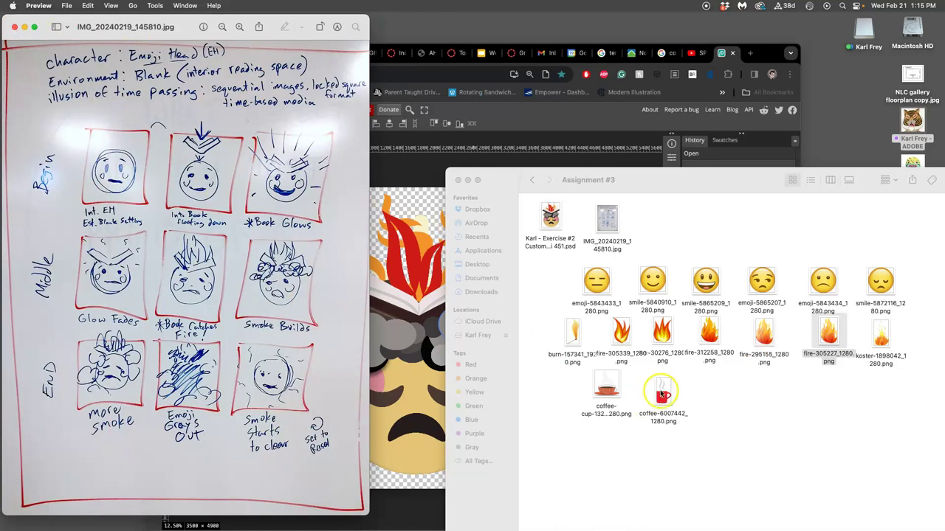
# Preview the coffee cup and red coffee mug images, then return to the Photopea document.
pyautogui.doubleClick(603, 389)
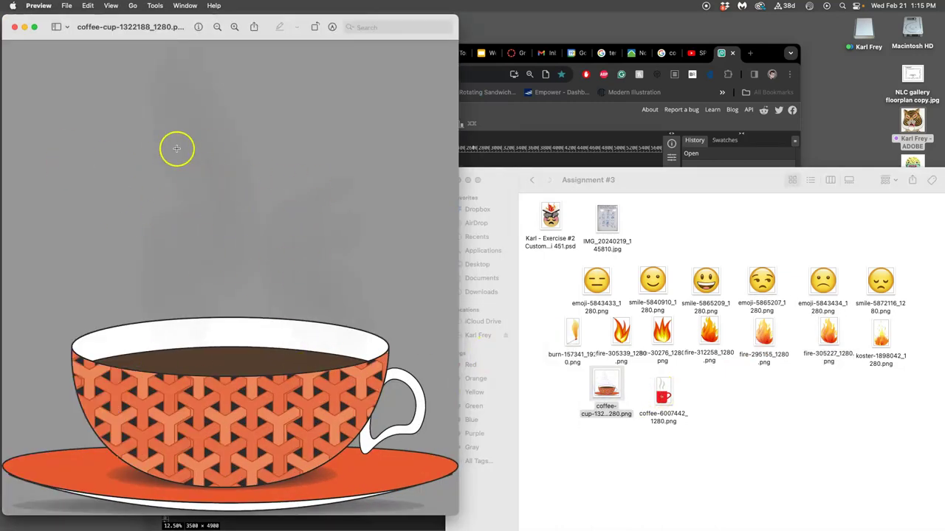
pyautogui.click(15, 27)
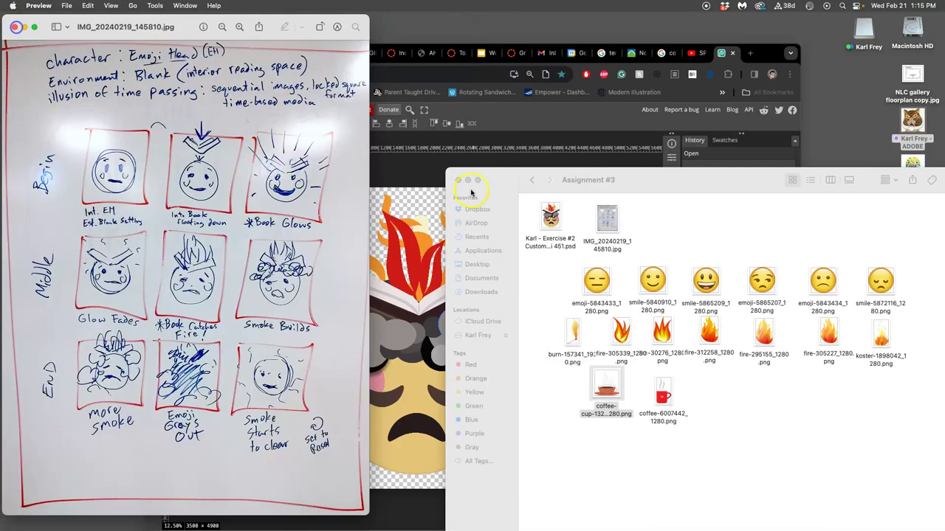
pyautogui.doubleClick(671, 405)
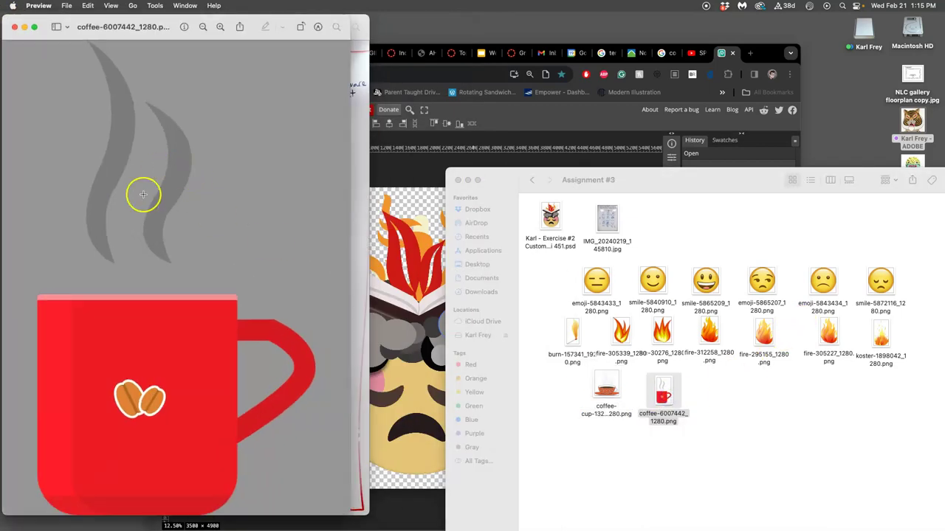
pyautogui.click(14, 27)
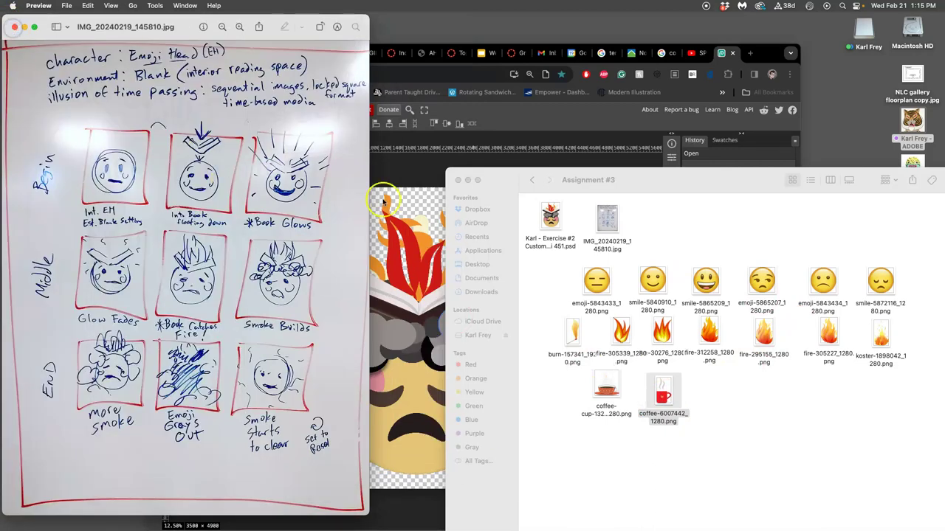
pyautogui.click(414, 210)
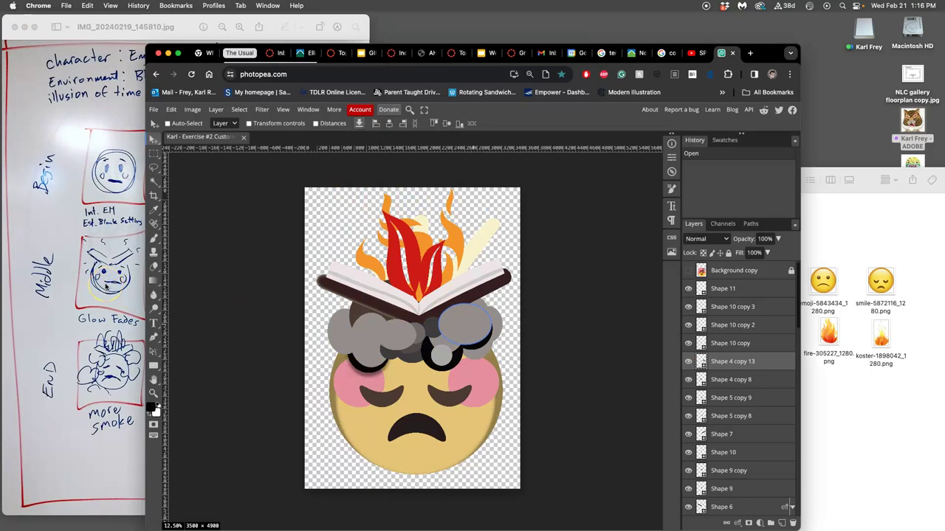
pyautogui.click(105, 200)
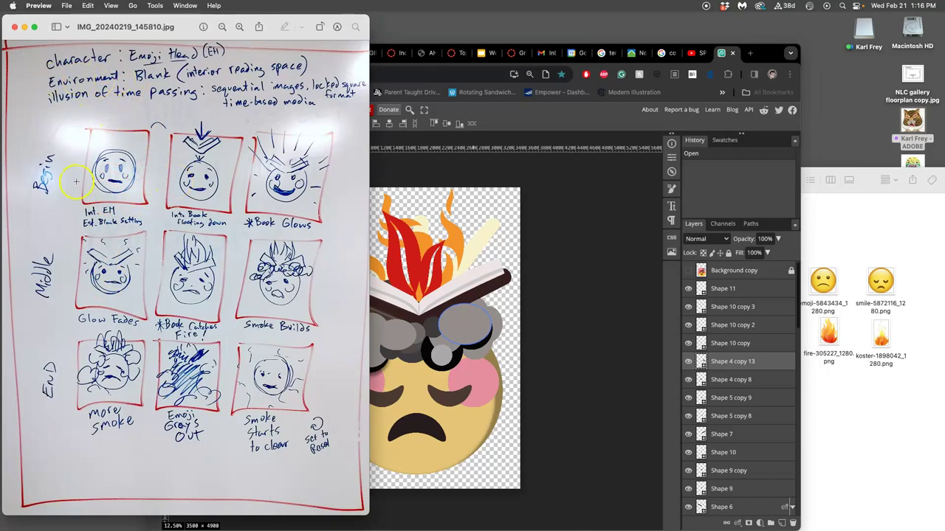
pyautogui.click(544, 202)
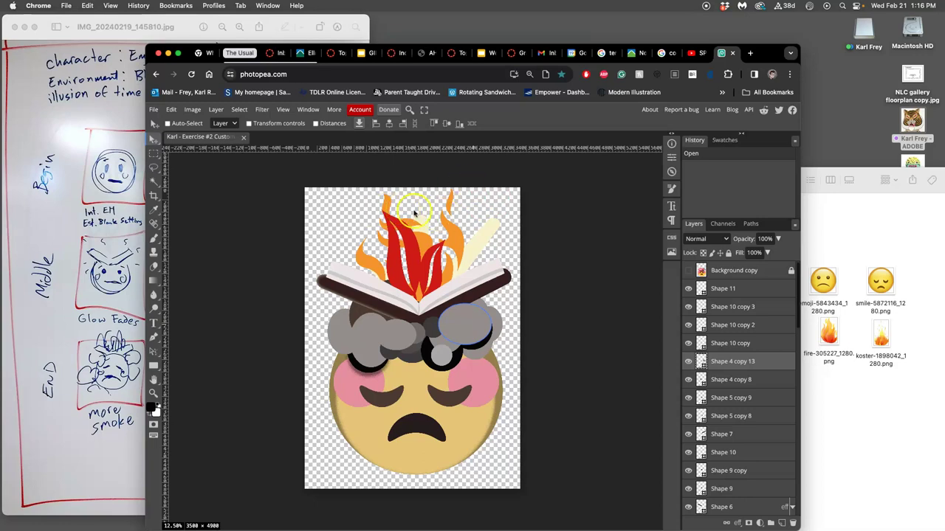
# In Image Size, switch the units to inches and turn resampling off.
pyautogui.click(192, 109)
pyautogui.click(213, 269)
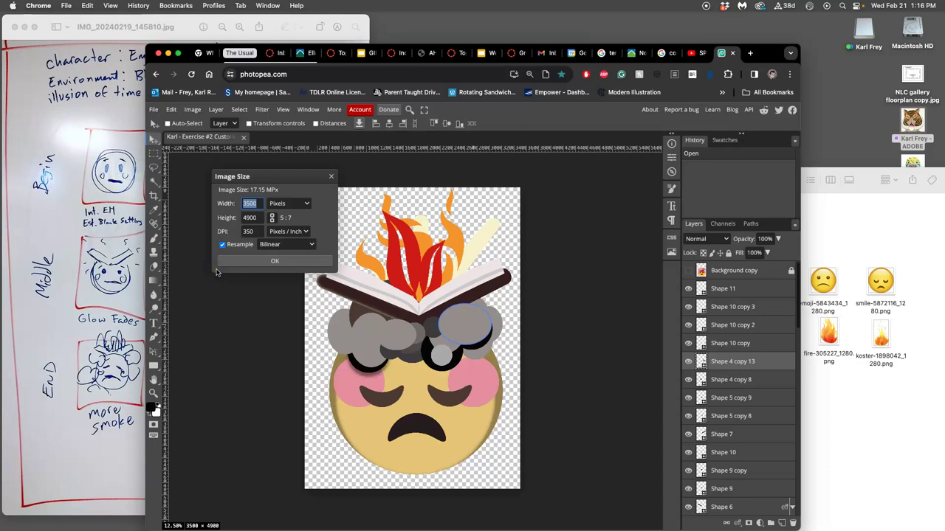
pyautogui.click(291, 204)
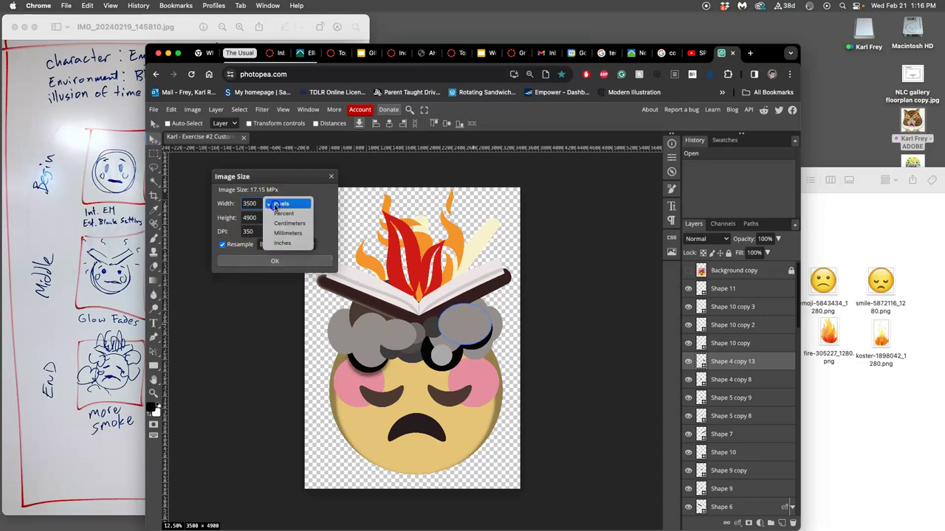
pyautogui.click(298, 242)
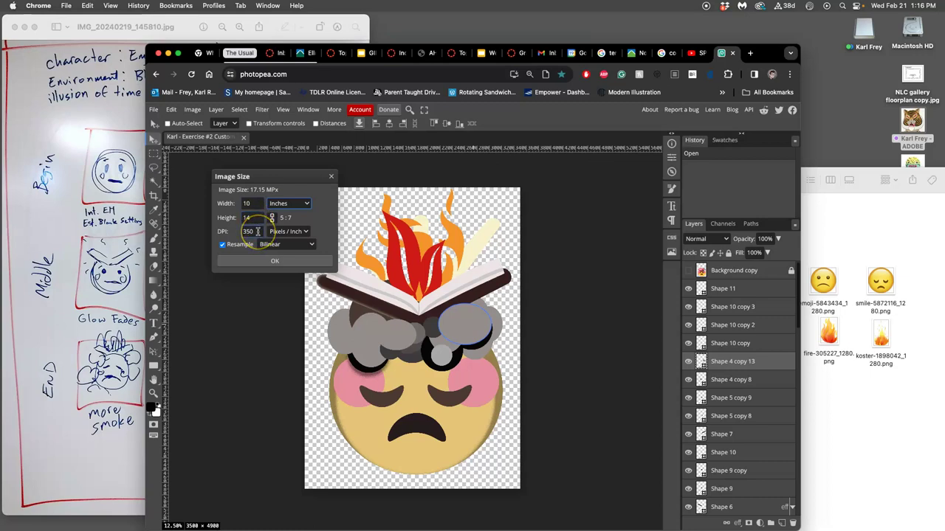
pyautogui.click(223, 244)
pyautogui.click(222, 244)
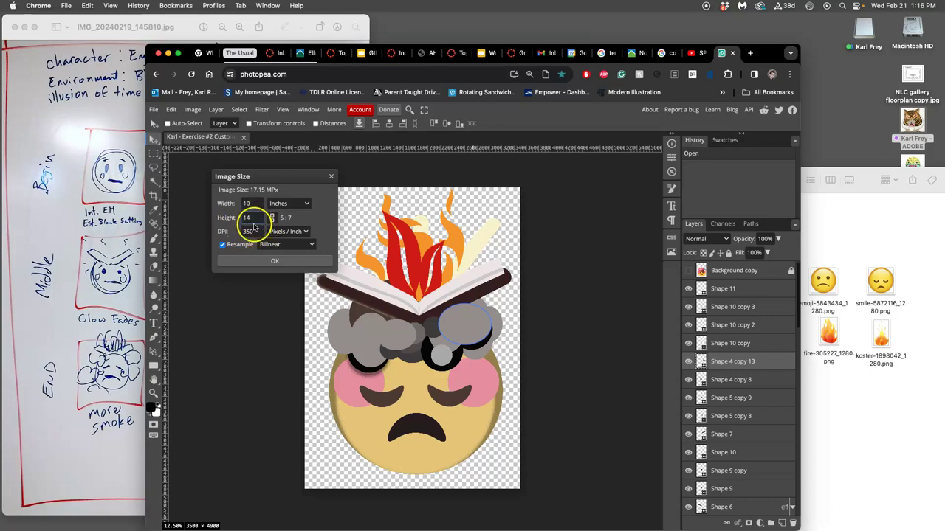
pyautogui.click(223, 246)
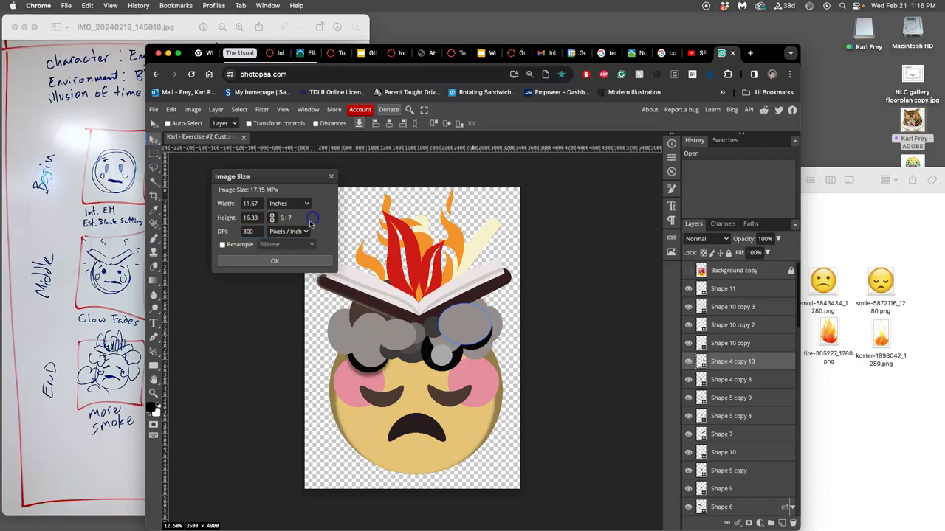
# Try resolution values of 300 and 72 DPI without resampling.
pyautogui.click(257, 206)
pyautogui.click(247, 218)
pyautogui.write('72')
pyautogui.click(312, 209)
pyautogui.click(252, 209)
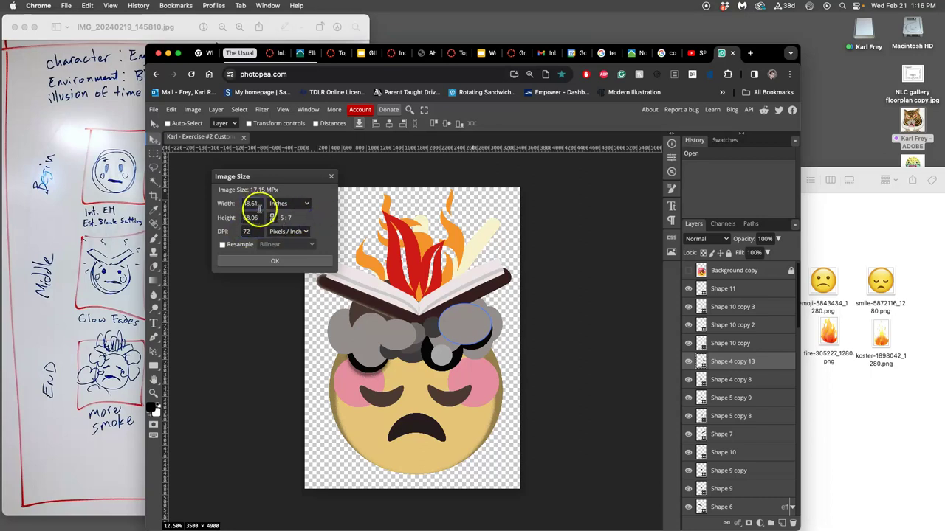
pyautogui.doubleClick(249, 232)
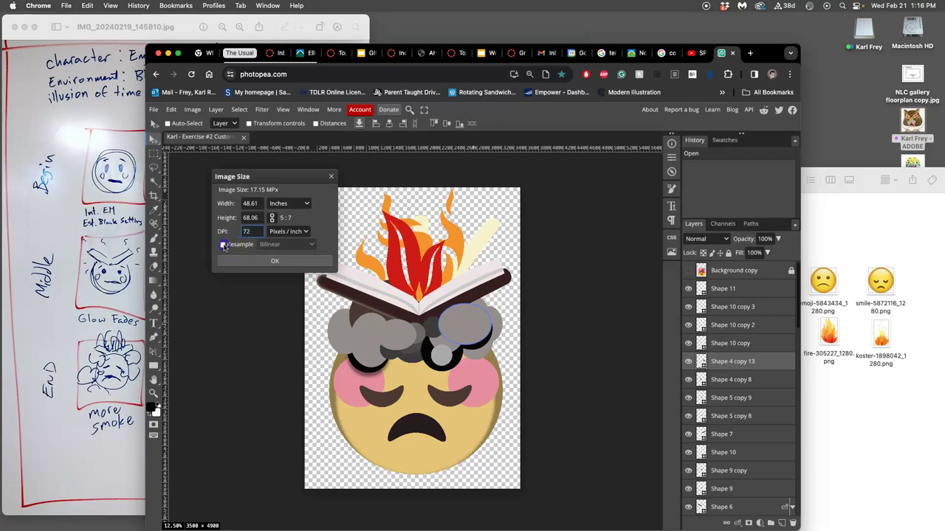
# With resampling on, apply an 8-inch height at 100 DPI (571 × 800 px).
pyautogui.click(222, 244)
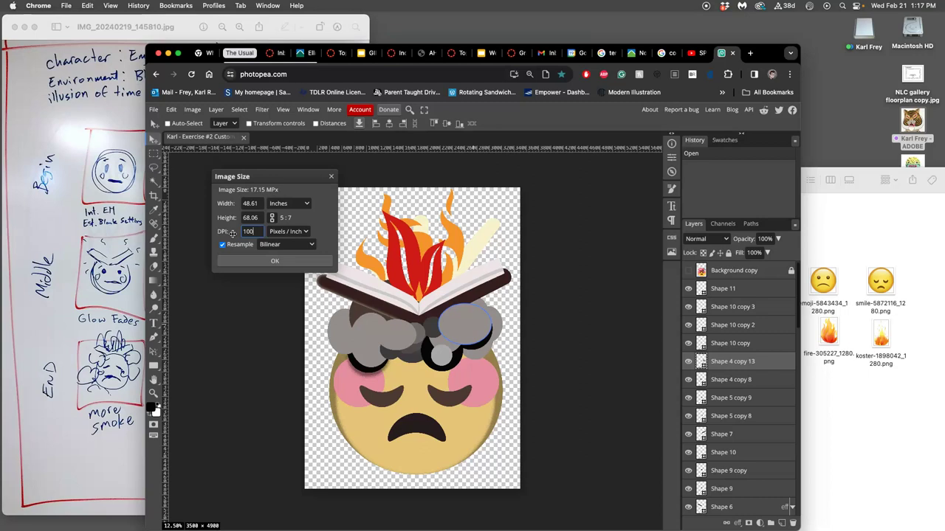
pyautogui.click(258, 218)
pyautogui.click(253, 204)
pyautogui.click(300, 263)
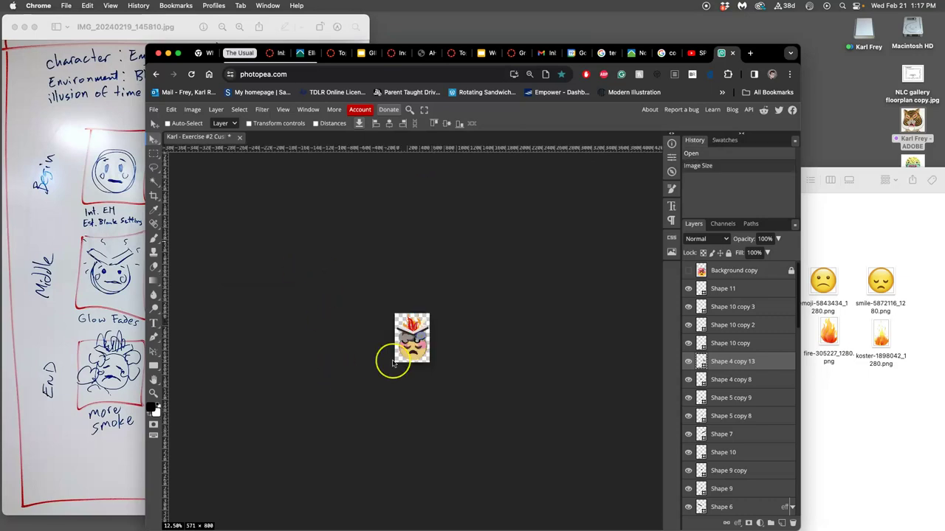
# Compare fit-to-view and actual-size zoom, then cancel out of Image Size.
pyautogui.press('super+0')
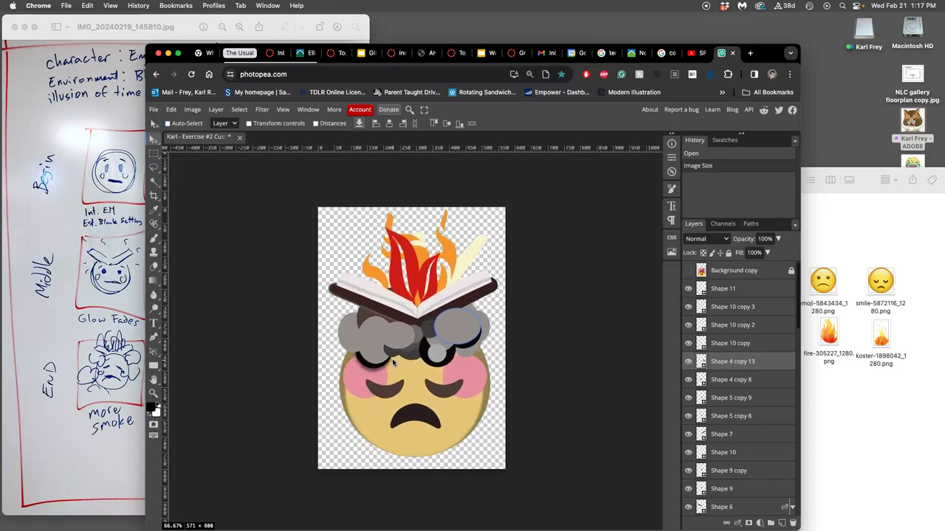
pyautogui.press('super+1')
pyautogui.press('super+0')
pyautogui.click(193, 109)
pyautogui.click(214, 265)
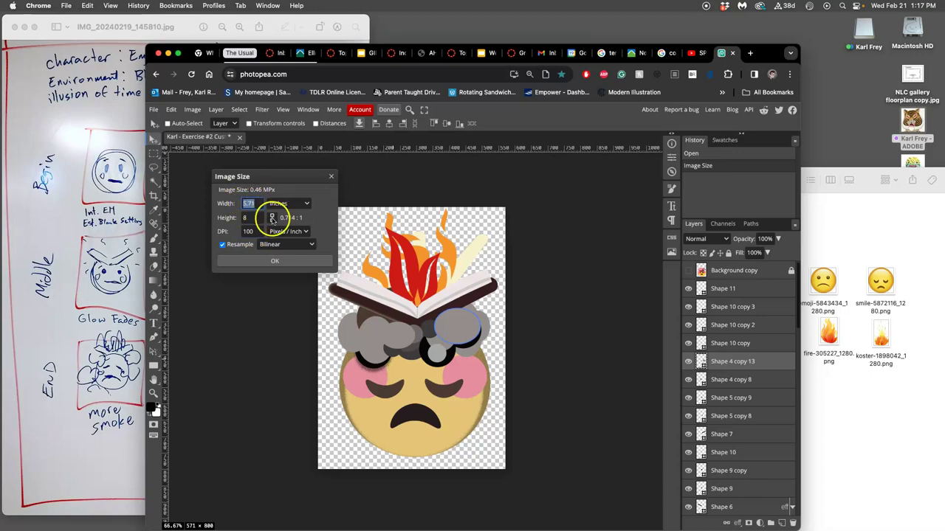
pyautogui.click(330, 177)
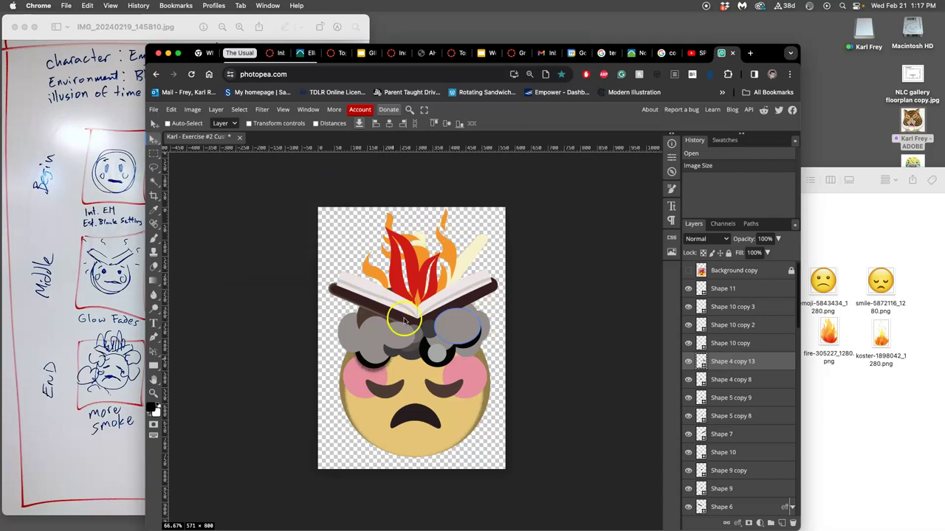
# Set the Canvas Size width to 8 inches, making the canvas 800 × 800 px.
pyautogui.click(198, 110)
pyautogui.click(228, 250)
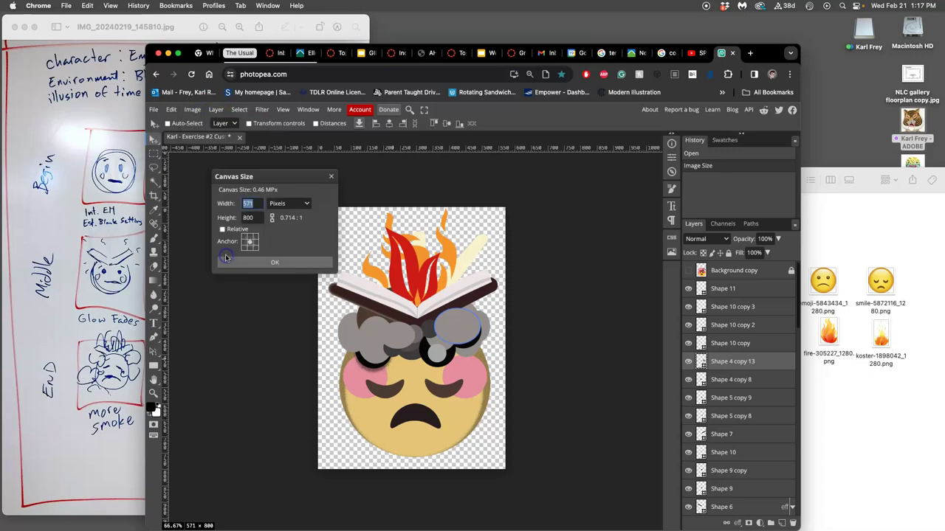
pyautogui.click(270, 204)
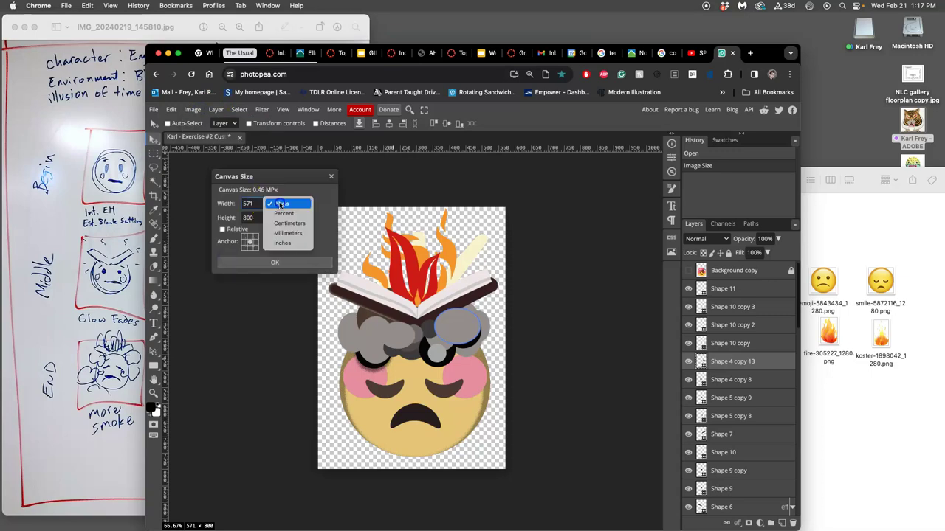
pyautogui.click(284, 242)
pyautogui.moveTo(255, 203); pyautogui.dragTo(224, 201)
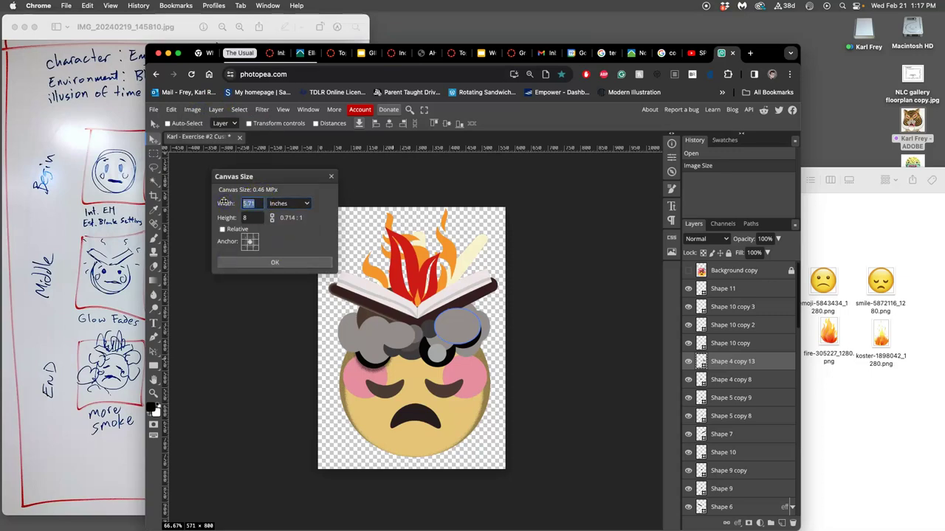
pyautogui.click(282, 263)
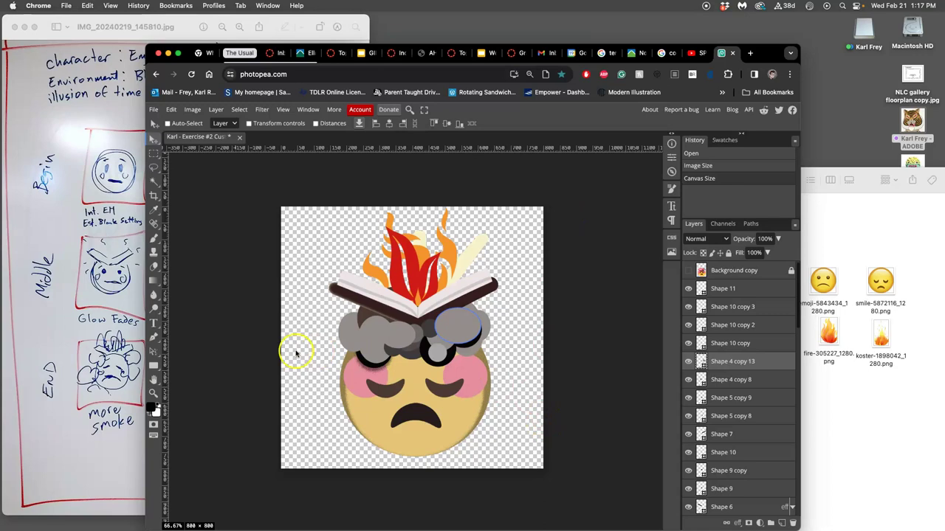
# Place guides on the canvas's left and top edges and delete the stray horizontal guides.
pyautogui.moveTo(169, 158); pyautogui.dragTo(290, 165)
pyautogui.moveTo(388, 148); pyautogui.dragTo(394, 209)
pyautogui.moveTo(435, 154); pyautogui.dragTo(417, 125)
pyautogui.moveTo(417, 233); pyautogui.dragTo(410, 115)
pyautogui.moveTo(411, 239); pyautogui.dragTo(409, 115)
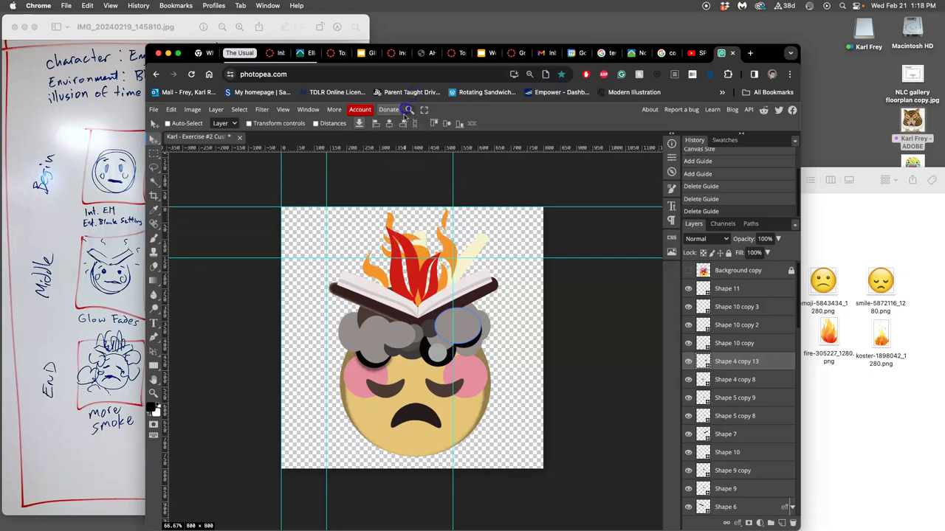
pyautogui.moveTo(408, 258); pyautogui.dragTo(411, 114)
# Snap a guide to the right edge, remove the middle guide, and align the bottom guide.
pyautogui.moveTo(449, 175); pyautogui.dragTo(544, 189)
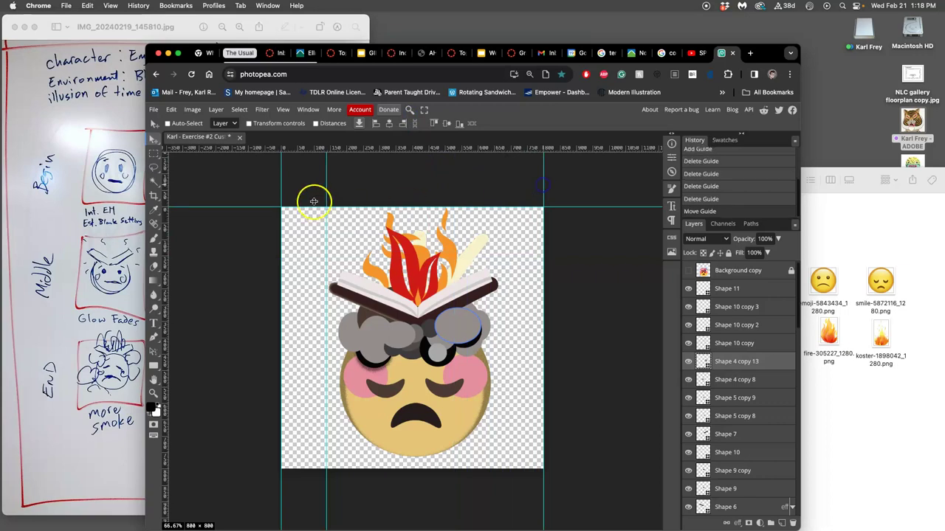
pyautogui.moveTo(325, 188); pyautogui.dragTo(122, 185)
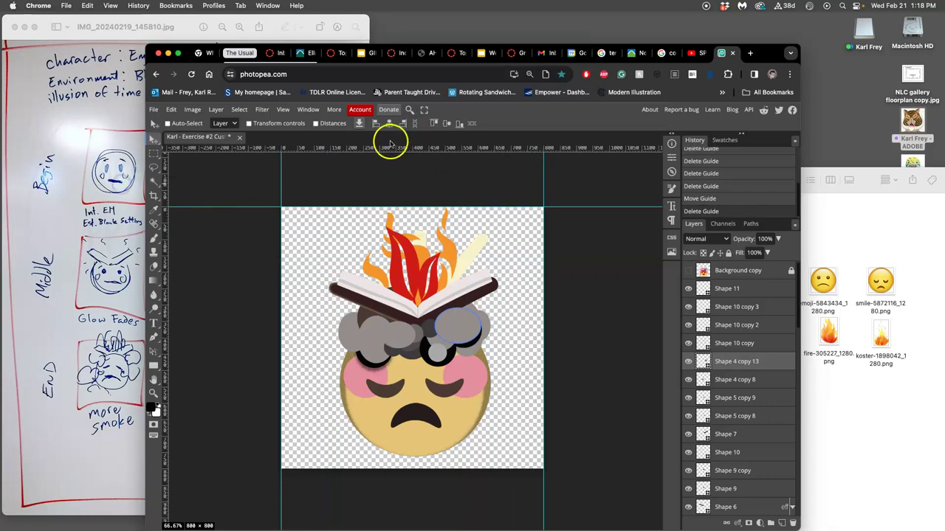
pyautogui.moveTo(392, 148); pyautogui.dragTo(445, 470)
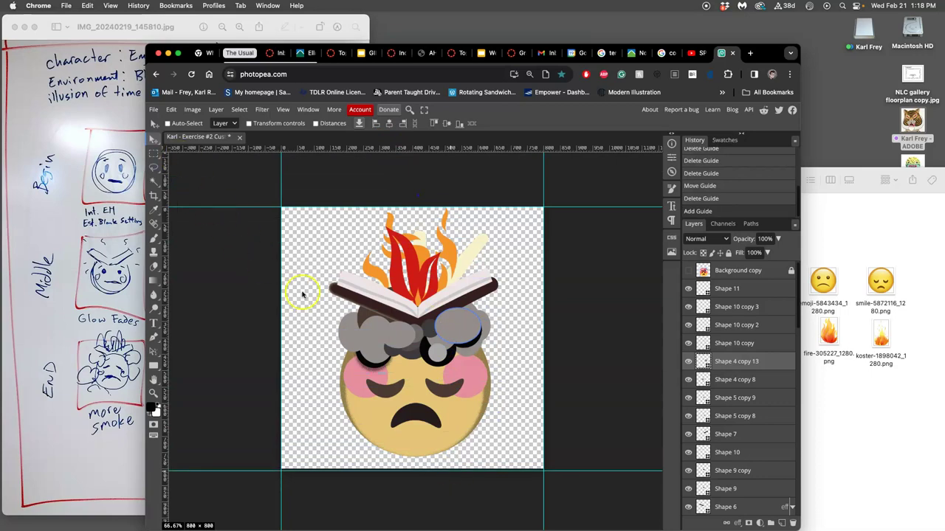
pyautogui.moveTo(567, 471); pyautogui.dragTo(567, 468)
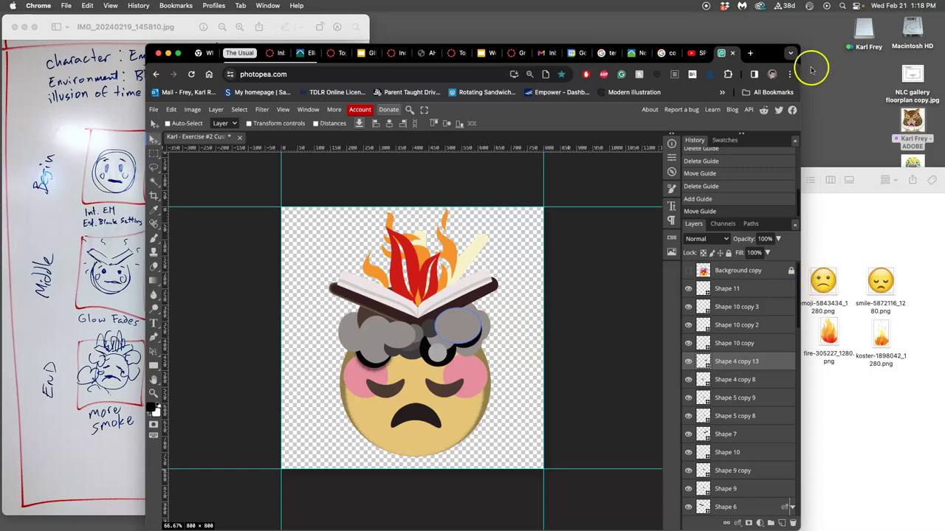
# Search Google for 'graphic library interior background' from a new tab.
pyautogui.click(750, 53)
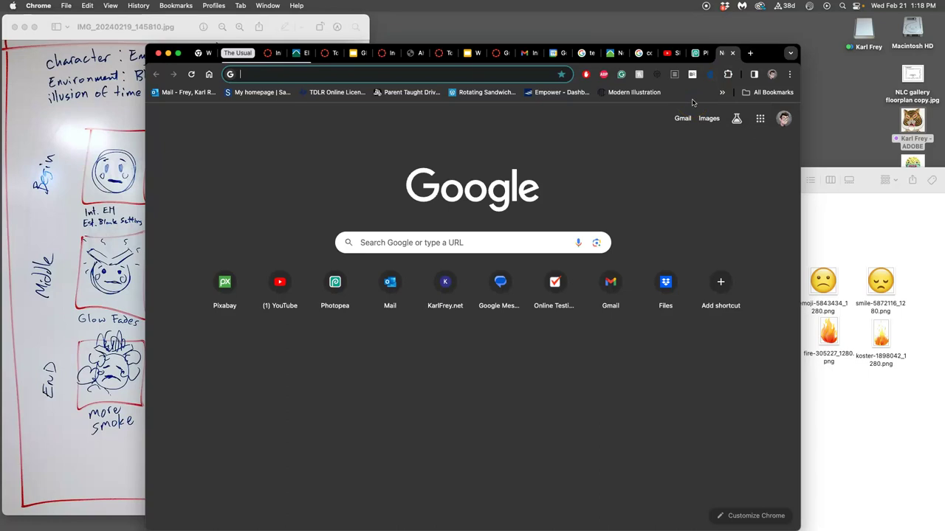
pyautogui.write('graphi')
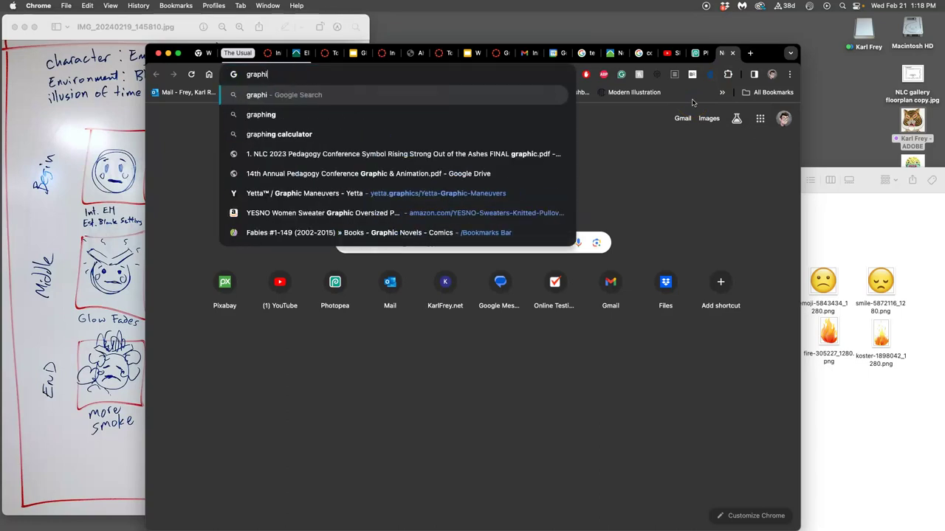
pyautogui.write('c library')
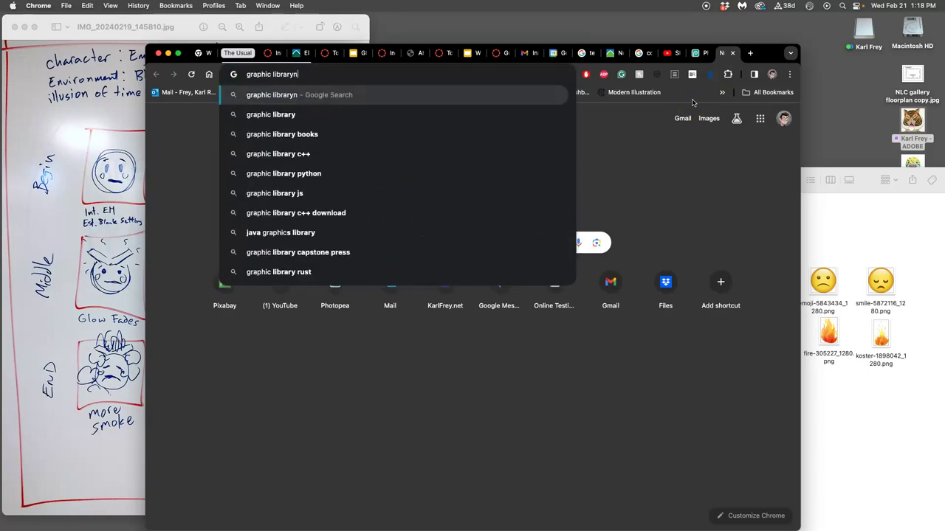
pyautogui.write(' inter')
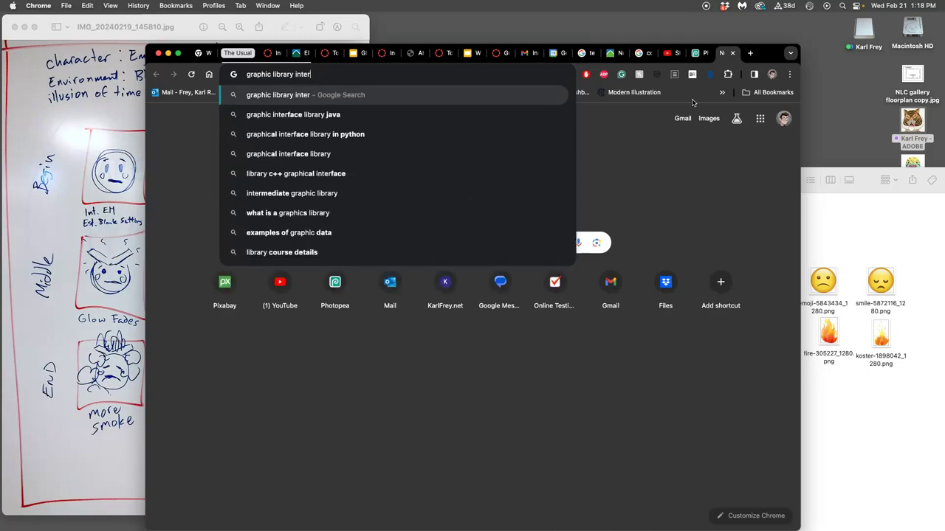
pyautogui.write('ior back')
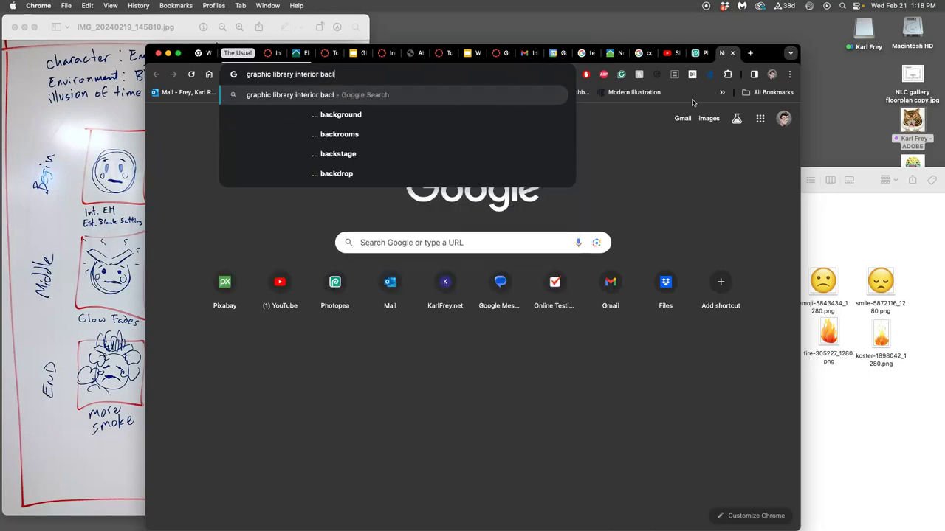
pyautogui.write('ground')
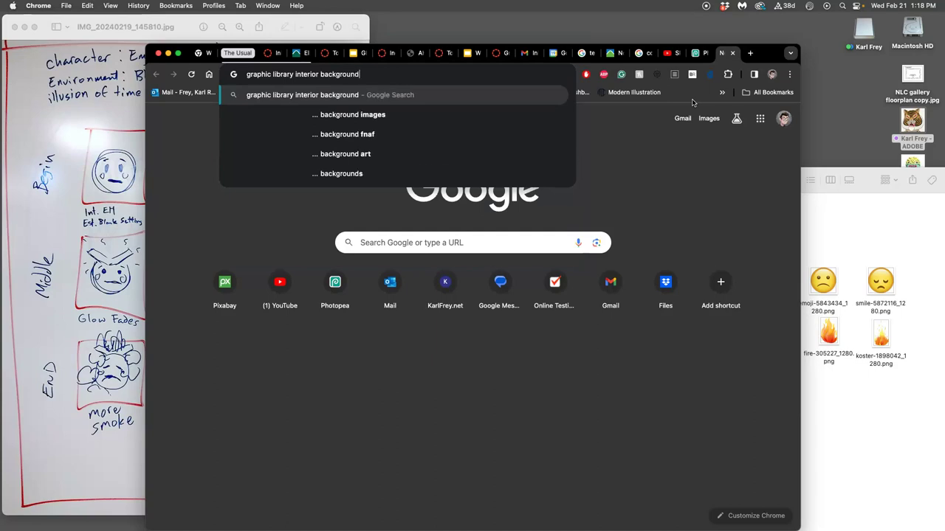
pyautogui.press('Return')
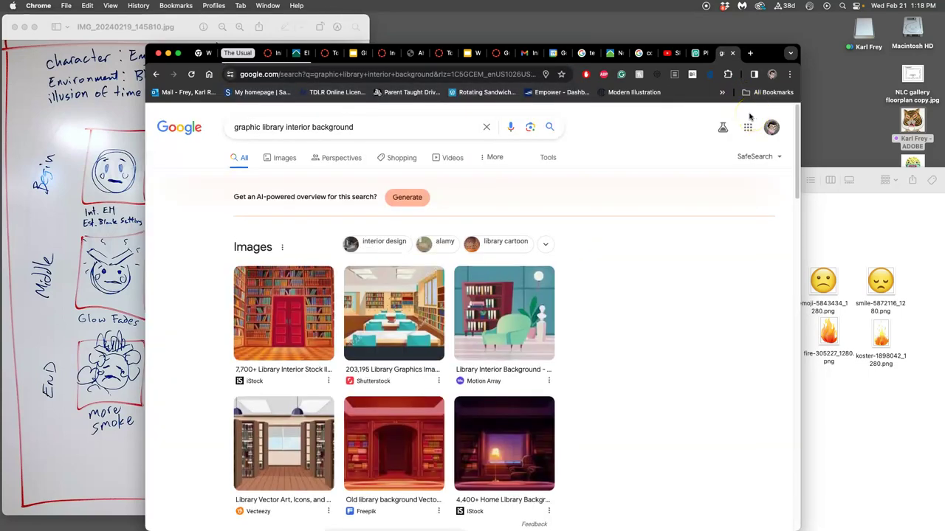
# Show image results and preview the red-door library illustration.
pyautogui.click(287, 161)
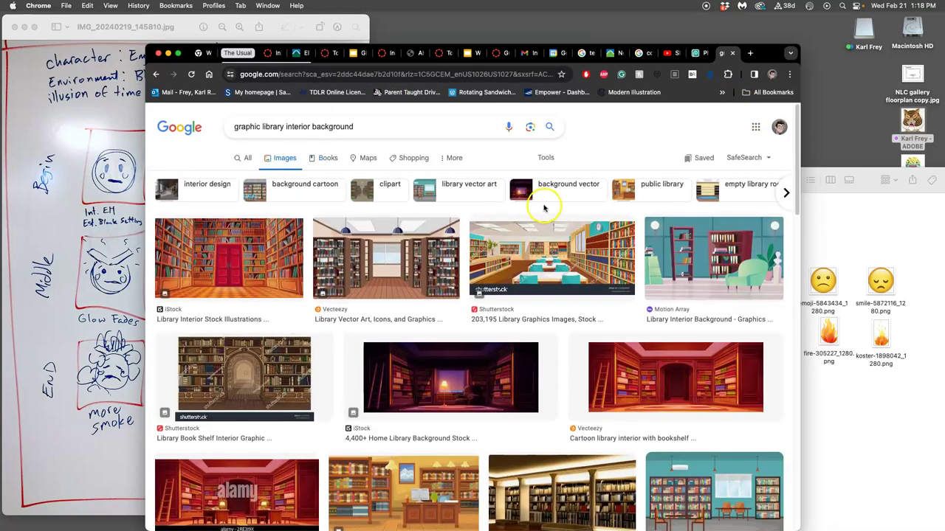
pyautogui.scroll(-5, 535, 214)
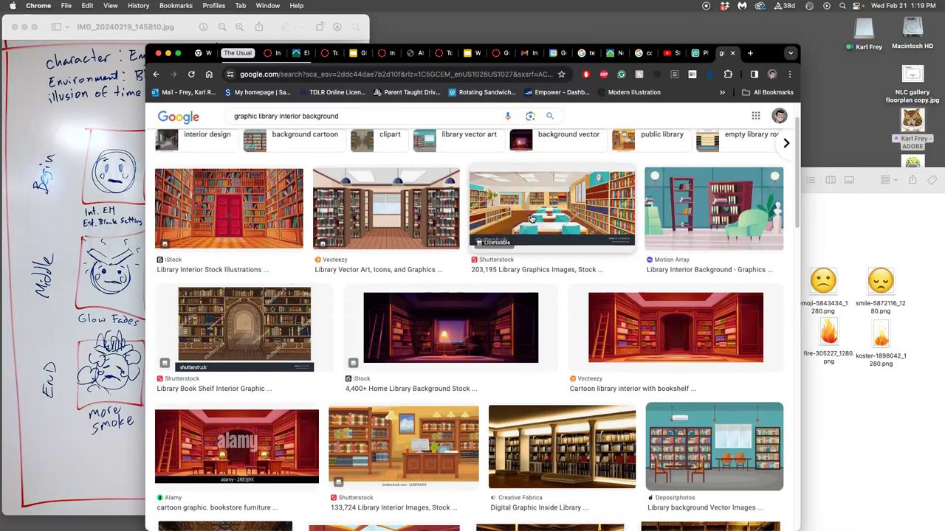
pyautogui.scroll(-2, 531, 218)
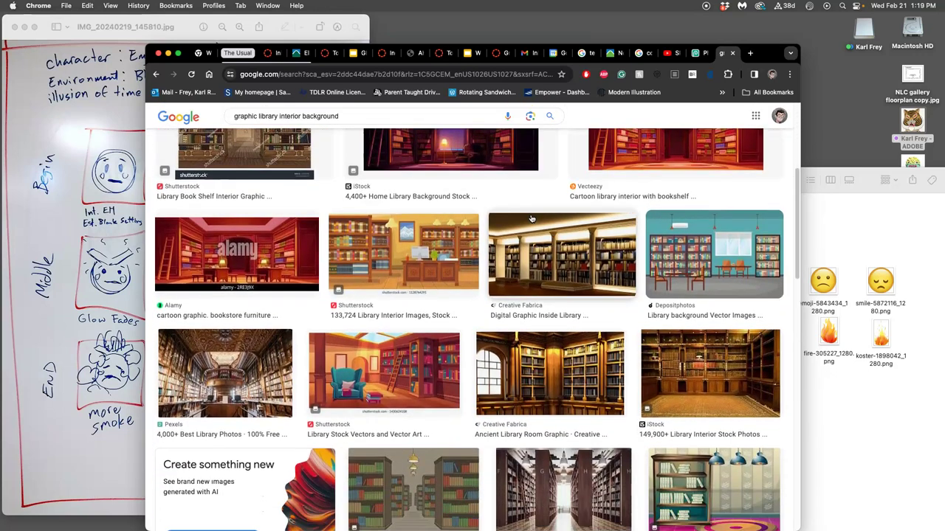
pyautogui.scroll(6, 532, 218)
pyautogui.click(243, 240)
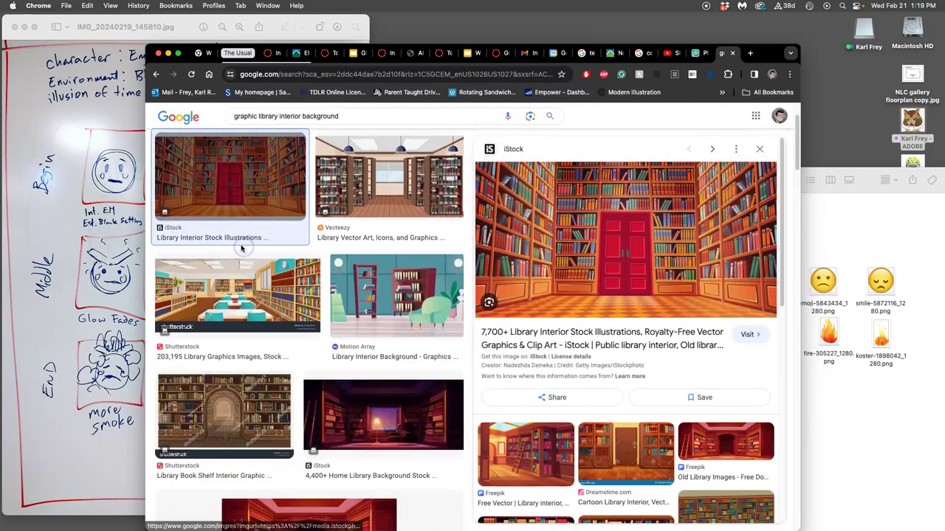
# Open the illustration's iStock page in a new tab, view its details, then close it.
pyautogui.rightClick(624, 249)
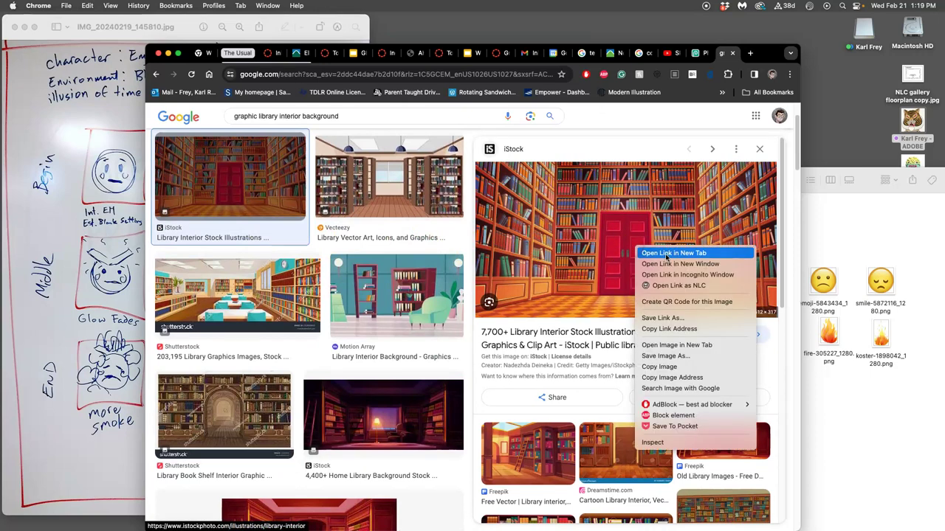
pyautogui.click(550, 262)
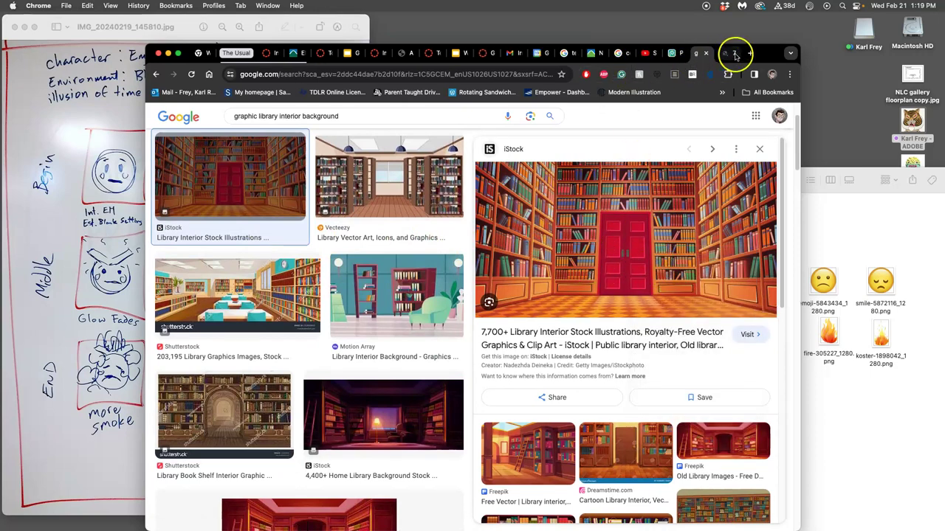
pyautogui.click(730, 54)
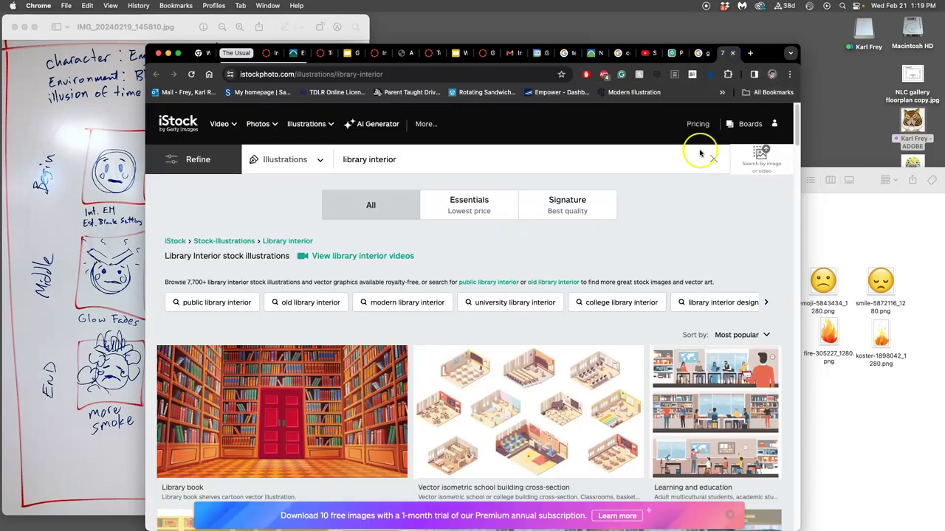
pyautogui.click(314, 418)
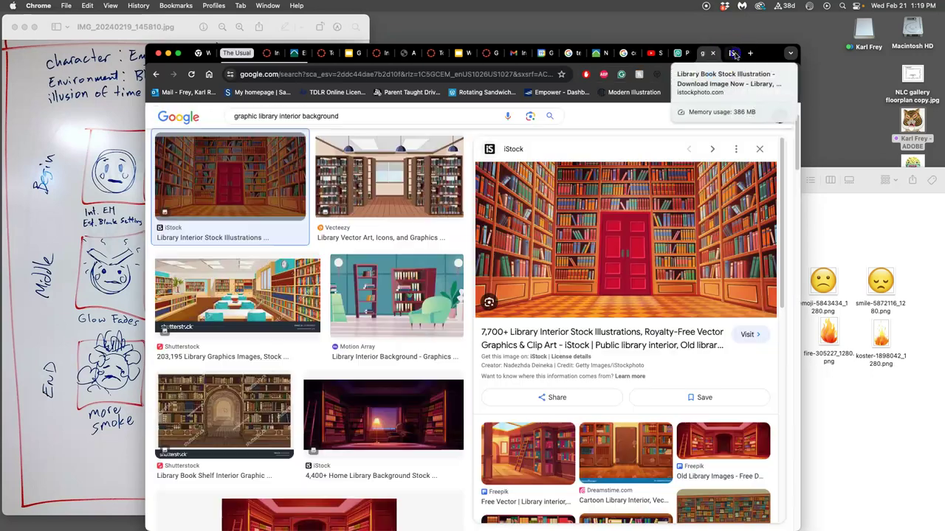
pyautogui.click(732, 52)
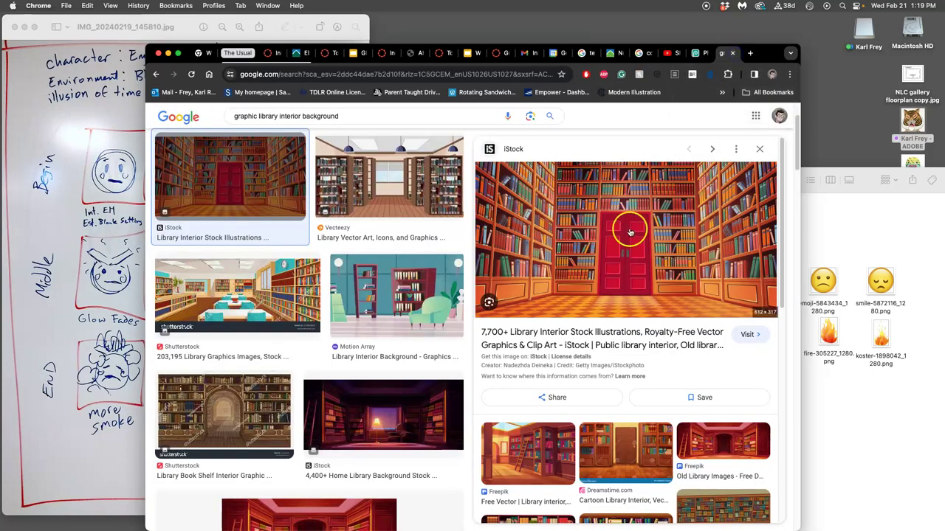
# Scroll the results and open the dark Pngtree library photo's page in a new tab.
pyautogui.scroll(-5, 428, 317)
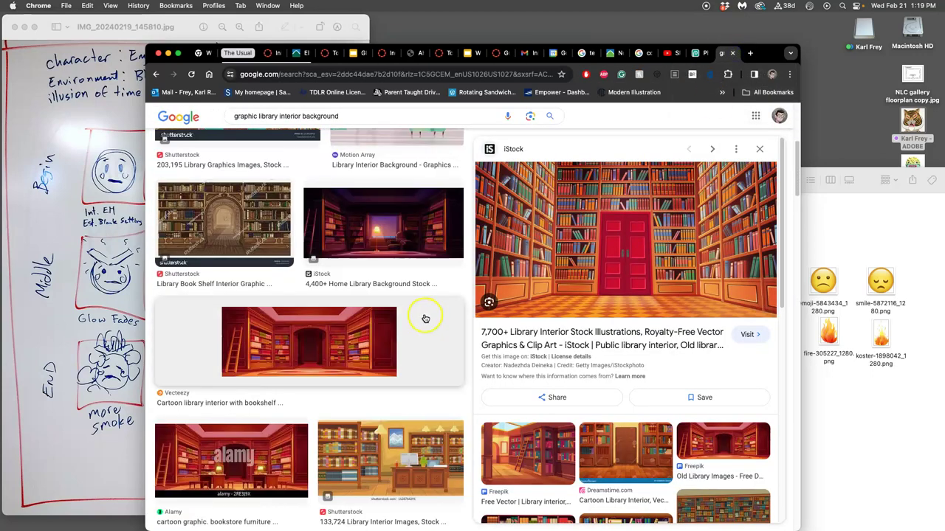
pyautogui.scroll(-5, 425, 318)
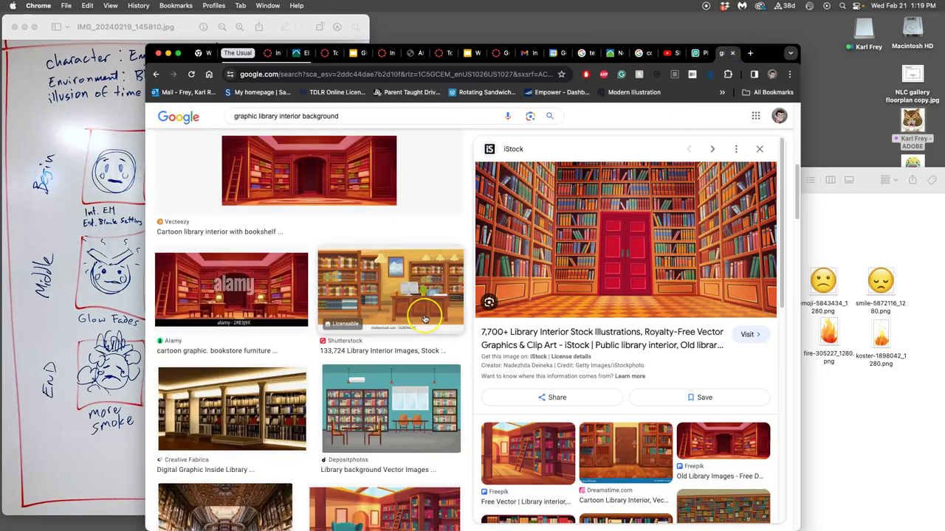
pyautogui.scroll(-9, 425, 319)
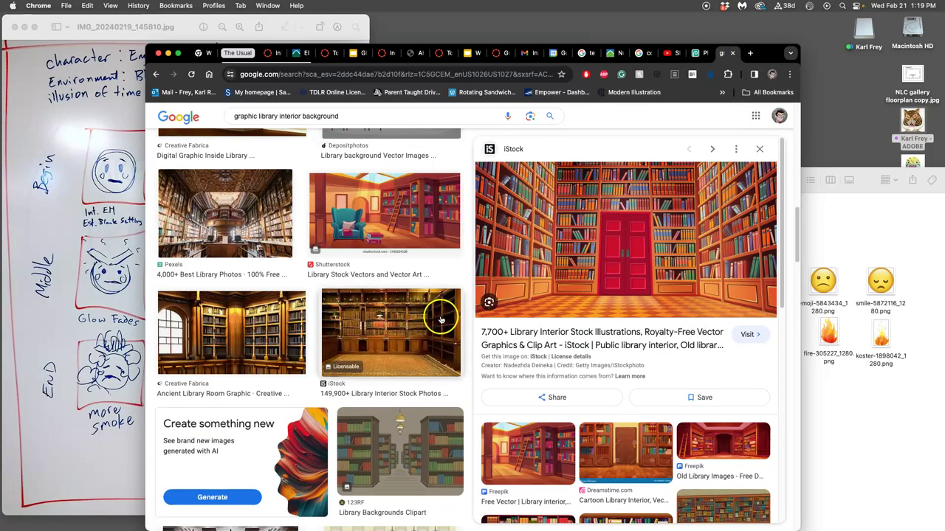
pyautogui.scroll(-1, 441, 319)
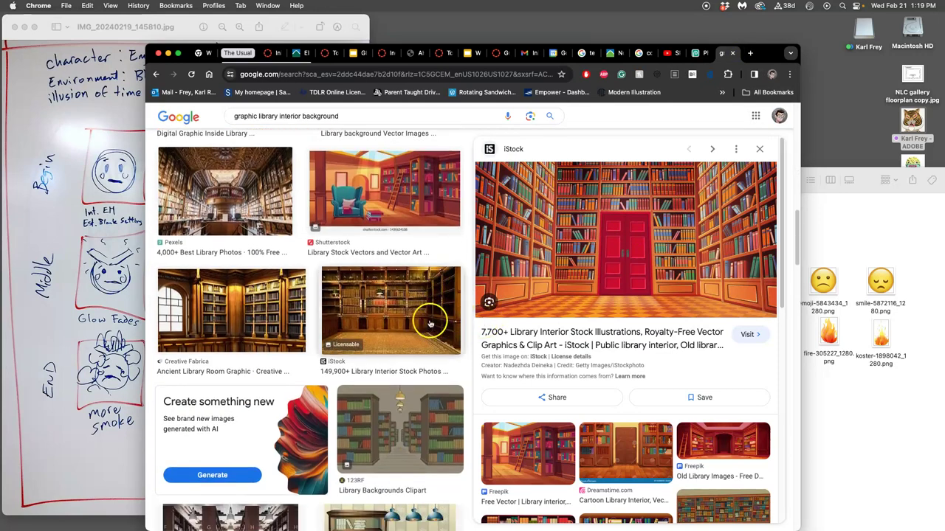
pyautogui.scroll(-8, 422, 317)
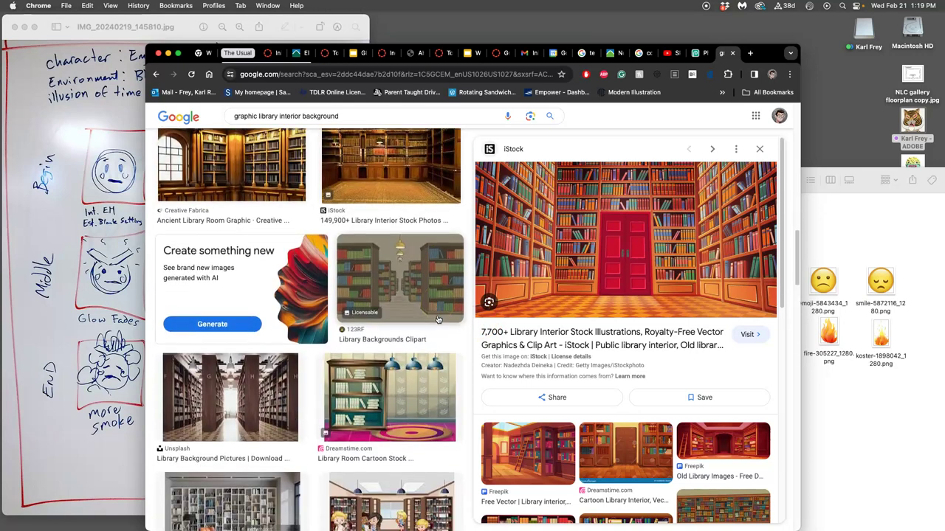
pyautogui.scroll(-4, 438, 319)
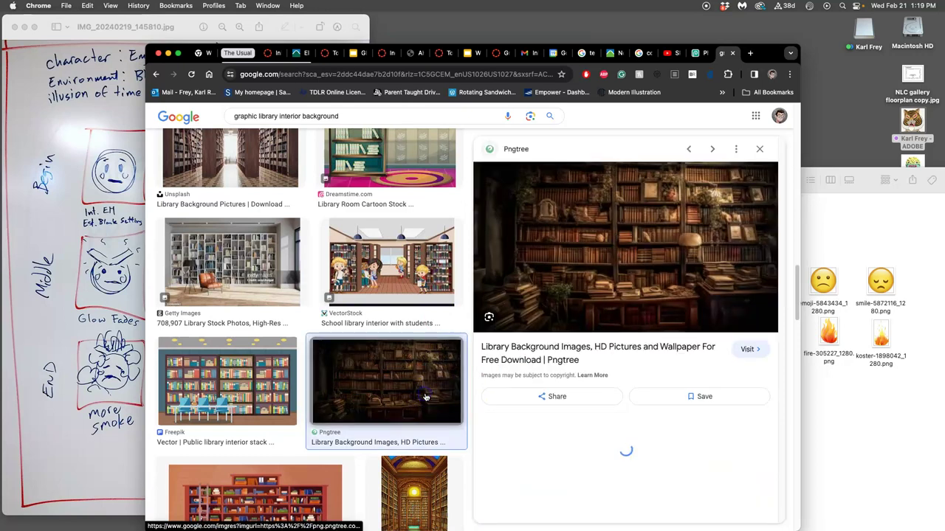
pyautogui.rightClick(631, 274)
pyautogui.click(672, 279)
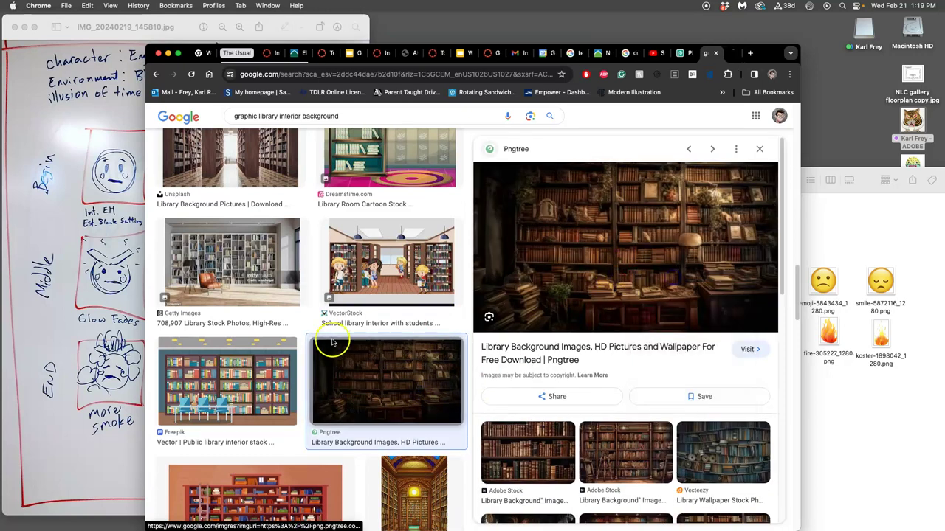
# Open the Freepik bookshelf illustration in a new tab and look it over.
pyautogui.click(274, 378)
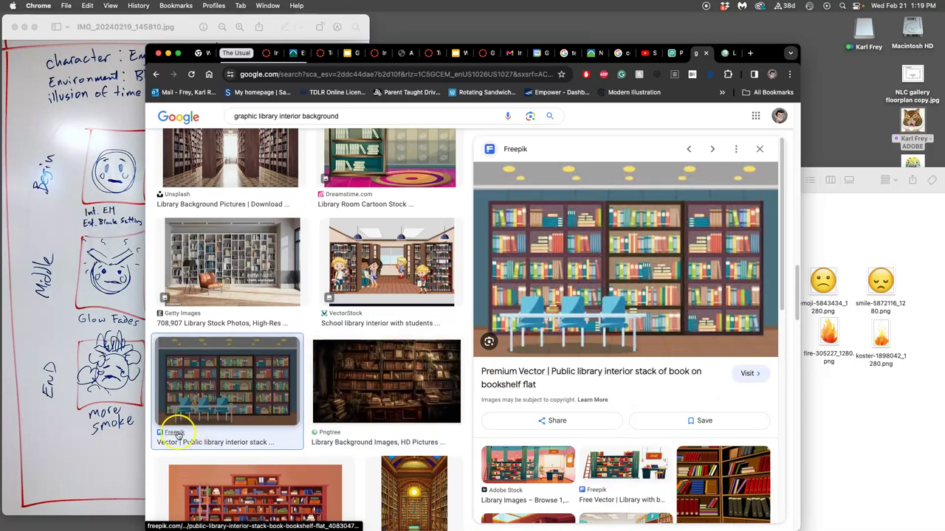
pyautogui.rightClick(641, 273)
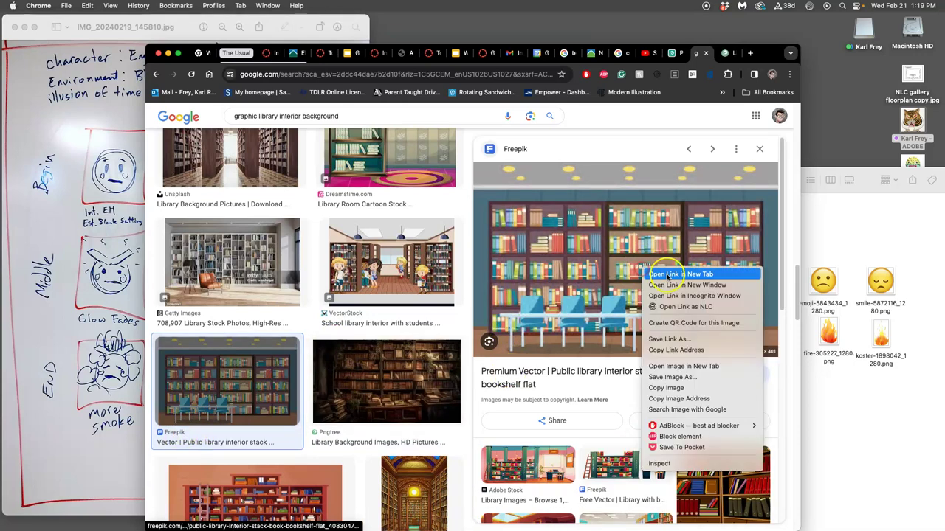
pyautogui.click(660, 271)
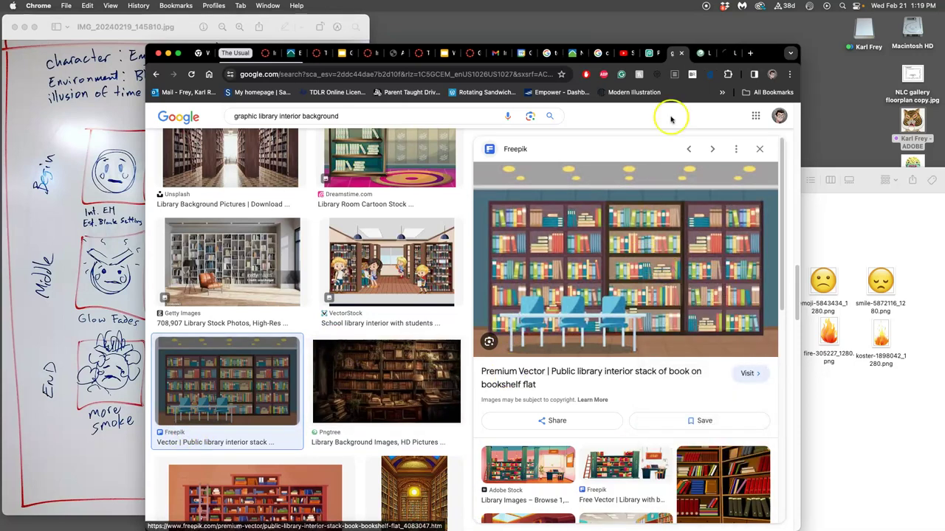
pyautogui.click(724, 54)
pyautogui.scroll(-2, 595, 264)
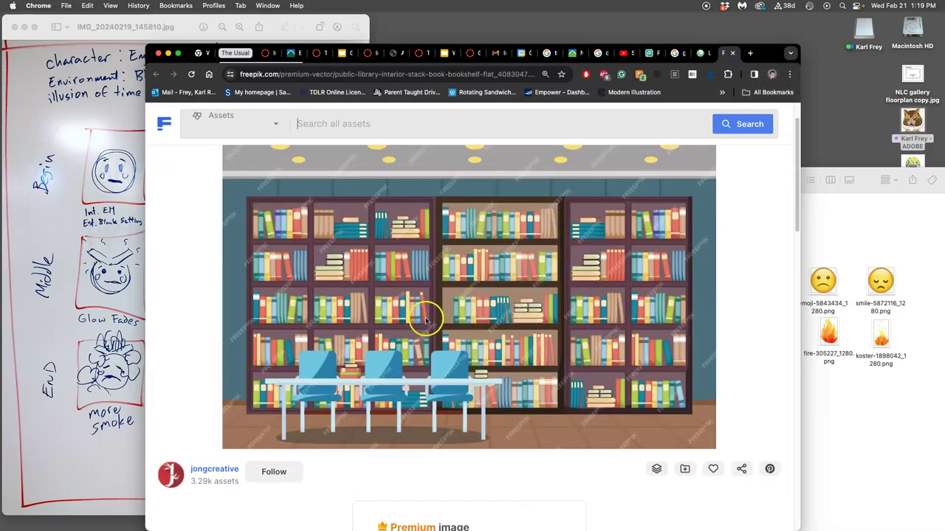
pyautogui.scroll(-8, 505, 329)
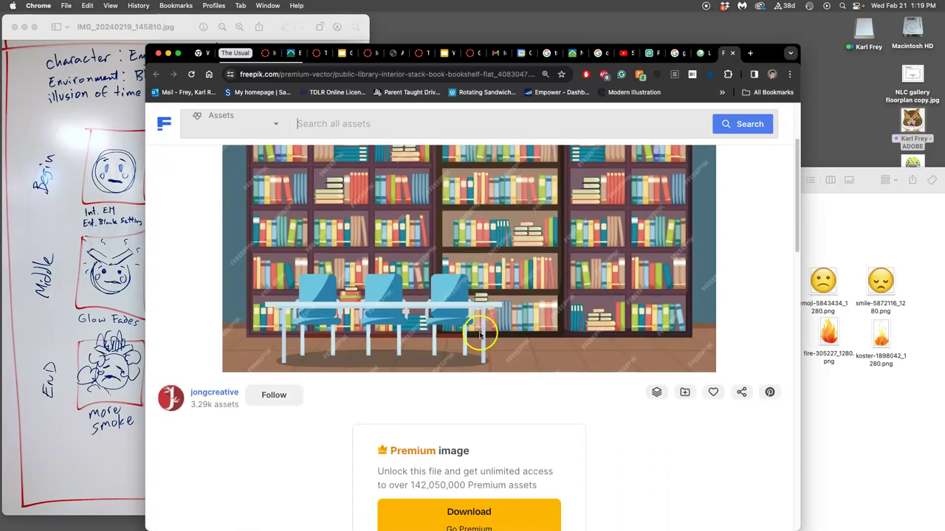
pyautogui.scroll(10, 559, 262)
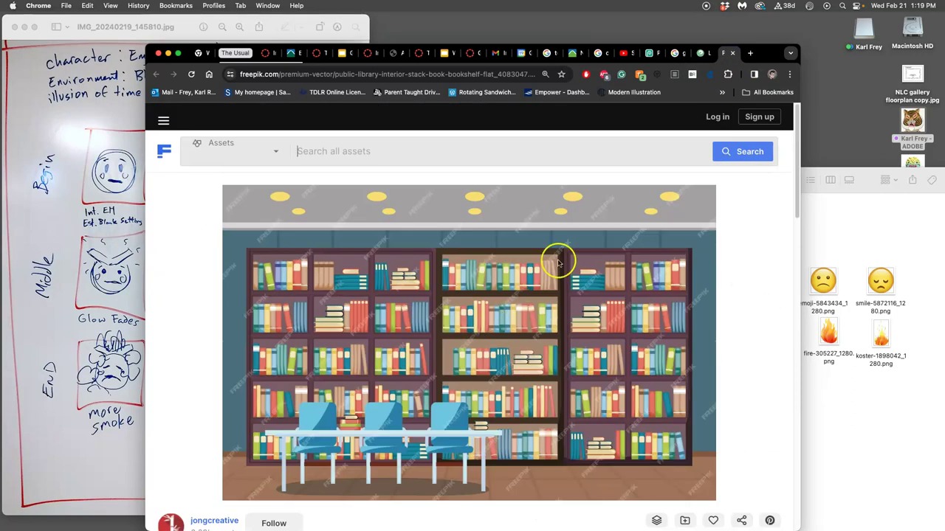
pyautogui.click(707, 54)
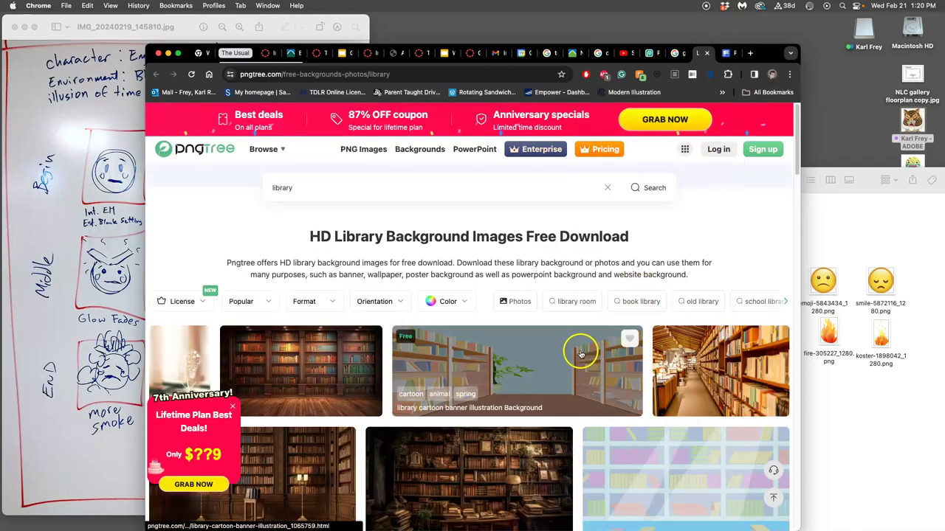
# Open the old bookcase image on Pngtree, attempt the free download, and dismiss the login prompt.
pyautogui.click(326, 372)
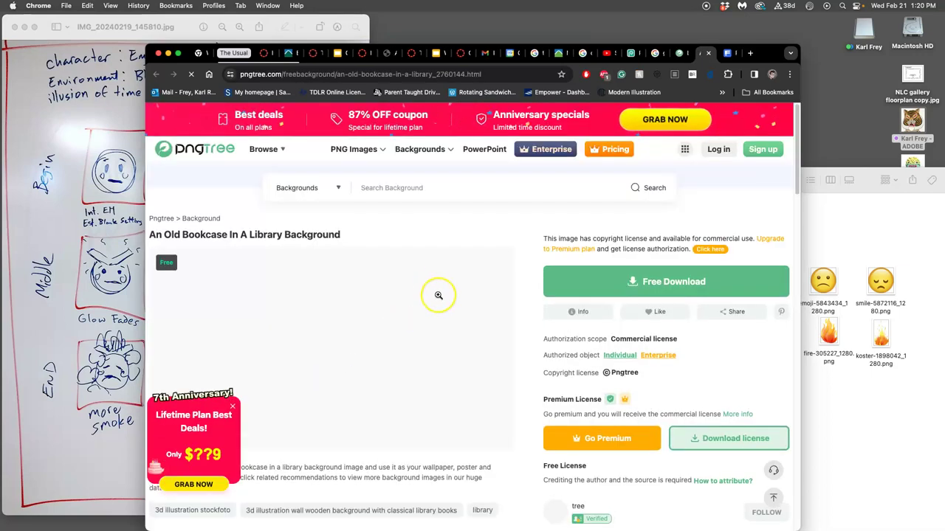
pyautogui.click(580, 281)
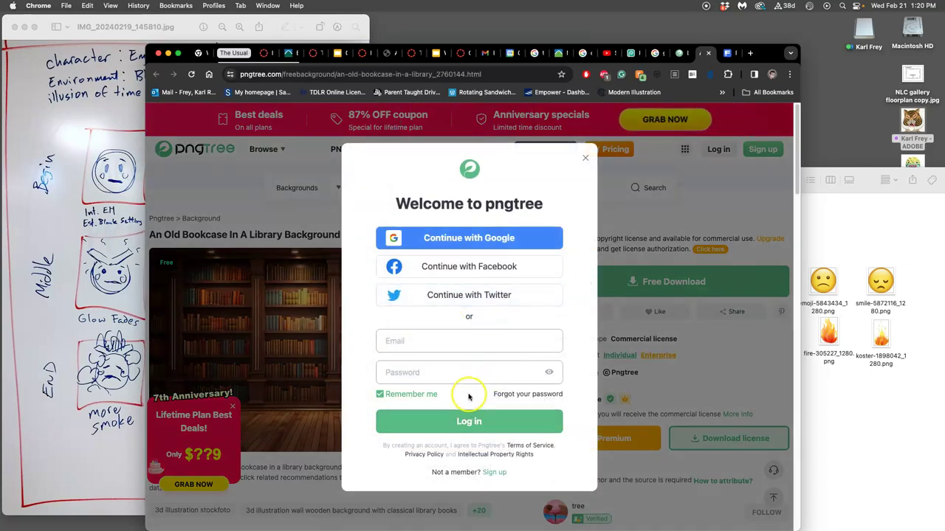
pyautogui.click(585, 157)
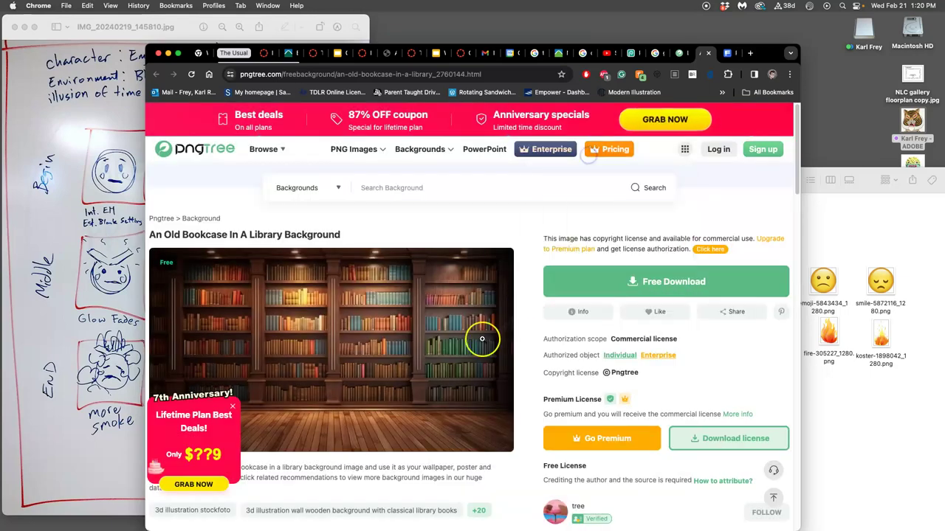
pyautogui.scroll(-2, 483, 337)
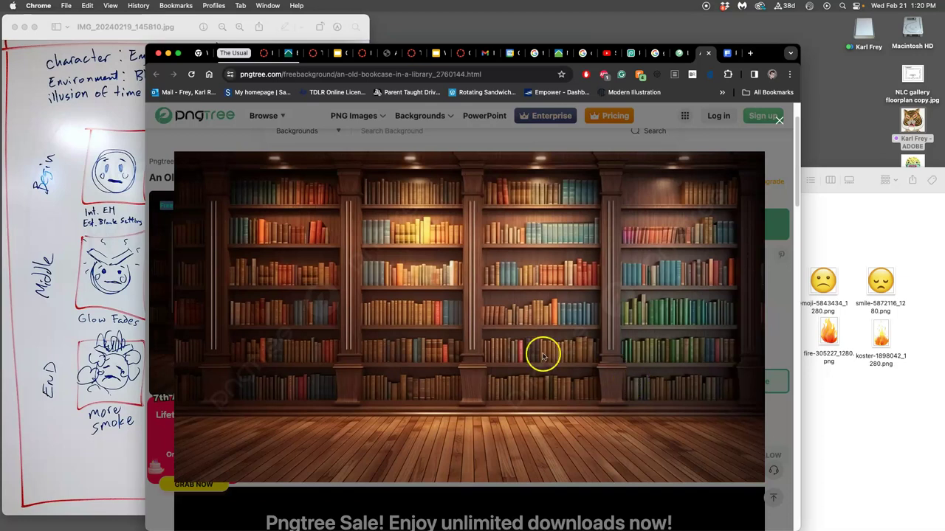
pyautogui.rightClick(494, 338)
pyautogui.click(475, 341)
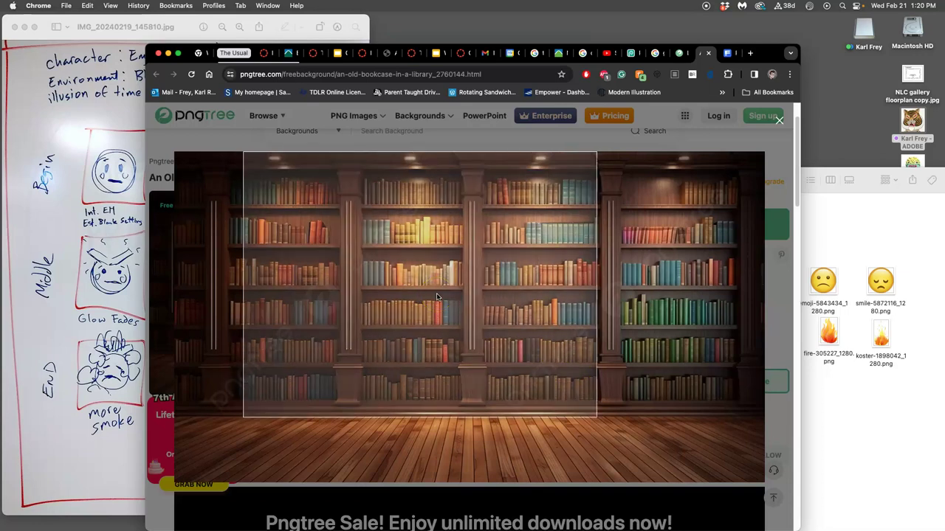
# Screenshot the bookcase area and save the file into the emoji project folder.
pyautogui.moveTo(669, 482); pyautogui.dragTo(670, 483)
pyautogui.click(708, 54)
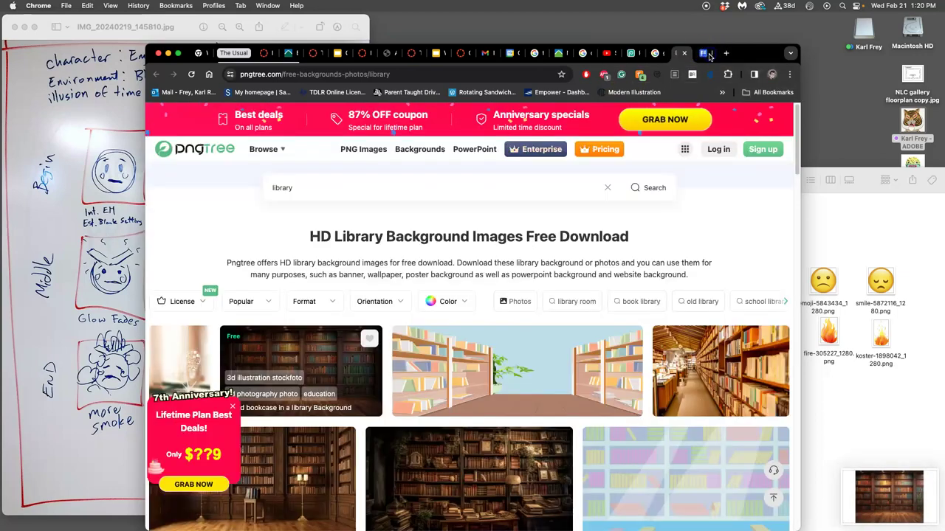
pyautogui.click(728, 53)
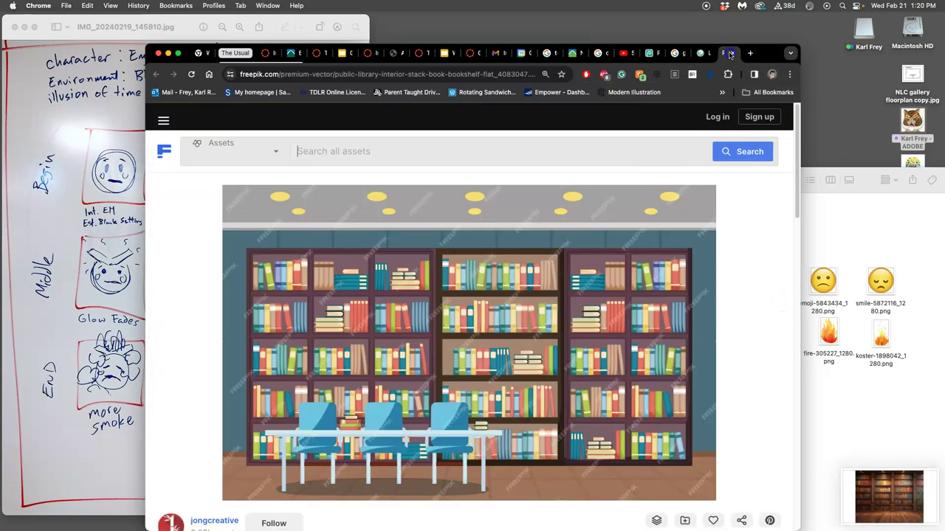
pyautogui.click(879, 489)
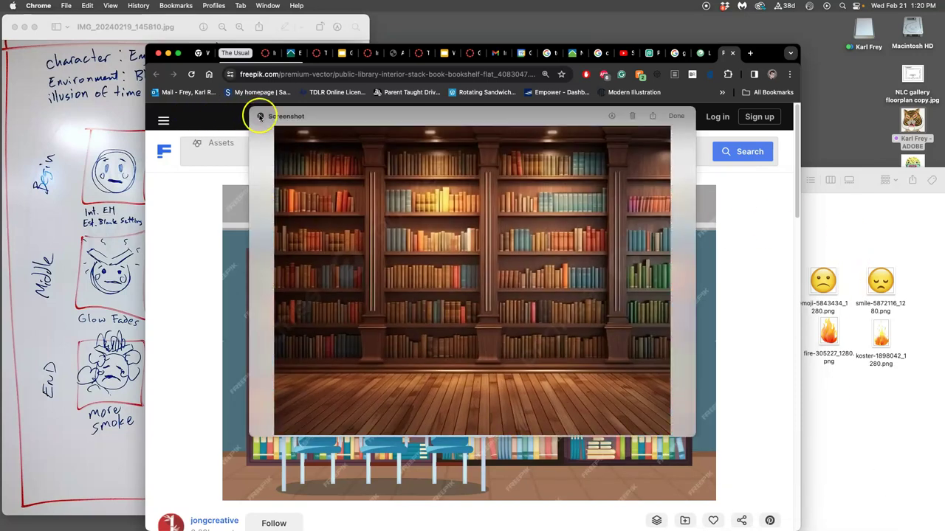
pyautogui.click(259, 117)
pyautogui.moveTo(862, 118); pyautogui.dragTo(851, 225)
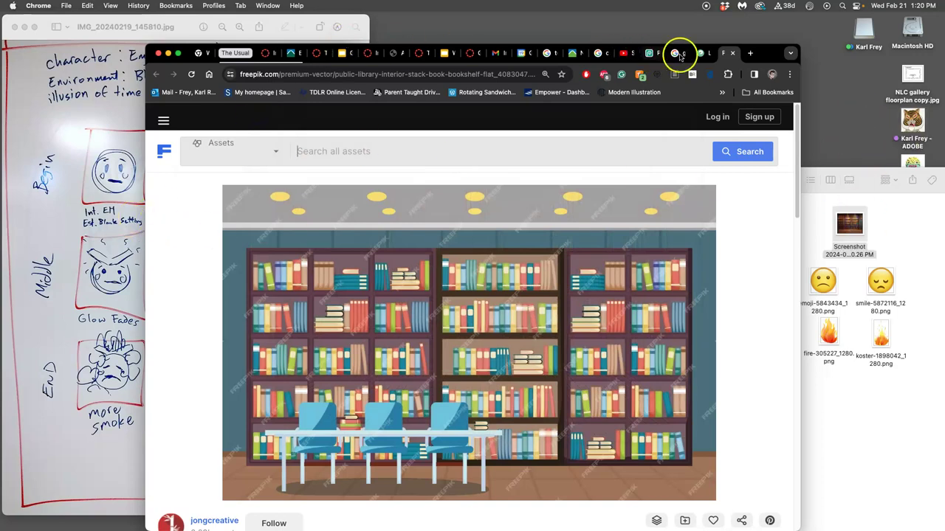
# Place the bookcase screenshot in the emoji document and send it to the bottom of the stack.
pyautogui.click(650, 52)
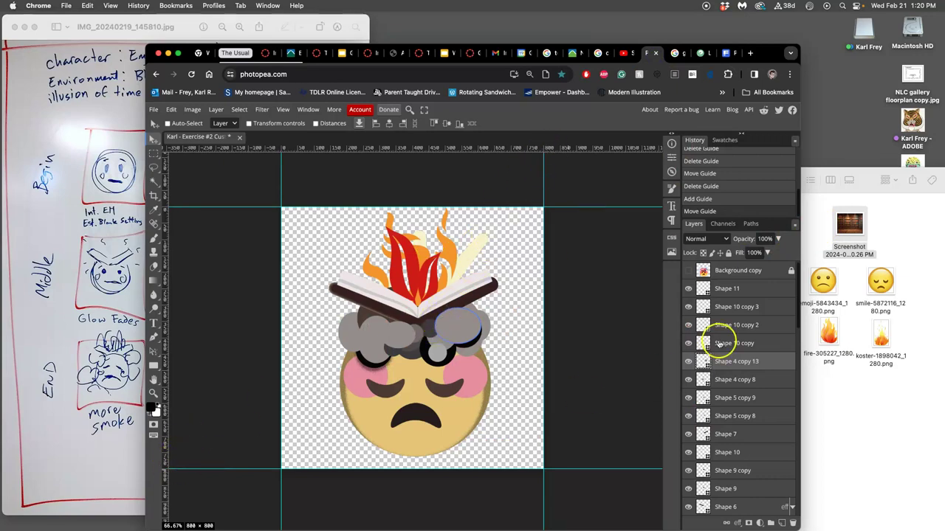
pyautogui.moveTo(847, 227); pyautogui.dragTo(422, 376)
pyautogui.press('Return')
pyautogui.hotkey('ctrl', '[')
pyautogui.hotkey('ctrl', '[')
pyautogui.hotkey('ctrl', '[')
pyautogui.hotkey('ctrl', '[')
pyautogui.hotkey('ctrl', '[')
pyautogui.hotkey('ctrl', '[')
pyautogui.hotkey('ctrl', '[')
pyautogui.hotkey('ctrl', '[')
pyautogui.hotkey('ctrl', '[')
pyautogui.hotkey('ctrl', '[')
pyautogui.hotkey('ctrl', '[')
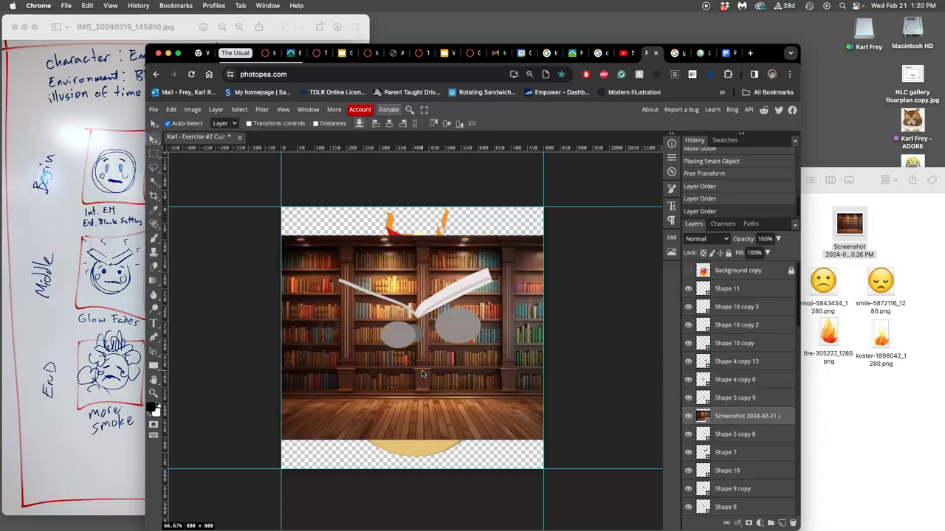
pyautogui.hotkey('ctrl', '[')
pyautogui.hotkey('ctrl', '[')
pyautogui.hotkey('ctrl', '[')
pyautogui.hotkey('ctrl', '[')
pyautogui.hotkey('ctrl', '[')
pyautogui.hotkey('ctrl', '[')
pyautogui.hotkey('ctrl', '[')
pyautogui.hotkey('ctrl', '[')
pyautogui.hotkey('ctrl', '[')
pyautogui.hotkey('ctrl', '[')
pyautogui.hotkey('ctrl', '[')
pyautogui.hotkey('ctrl', '[')
pyautogui.hotkey('ctrl', '[')
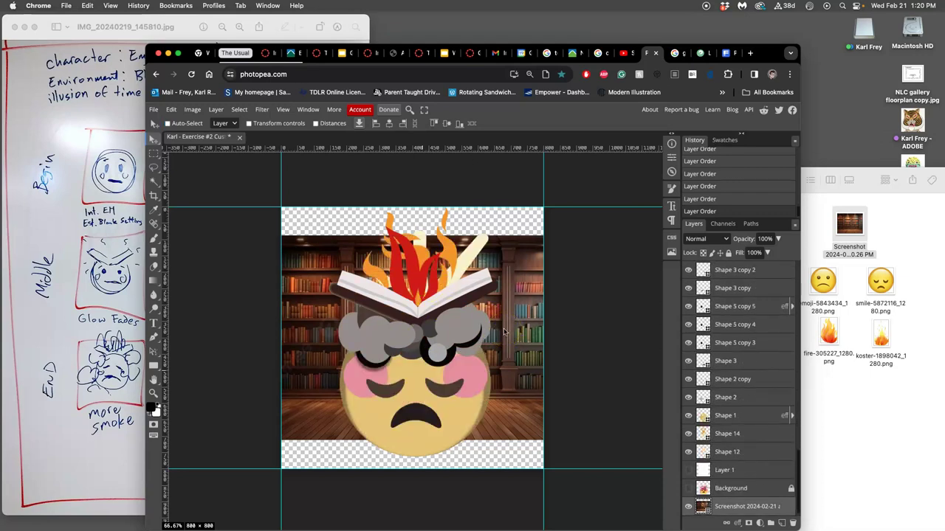
# Stretch the bookcase screenshot upward with Free Transform so it fills the 800 × 800 canvas.
pyautogui.hotkey('ctrl', 't')
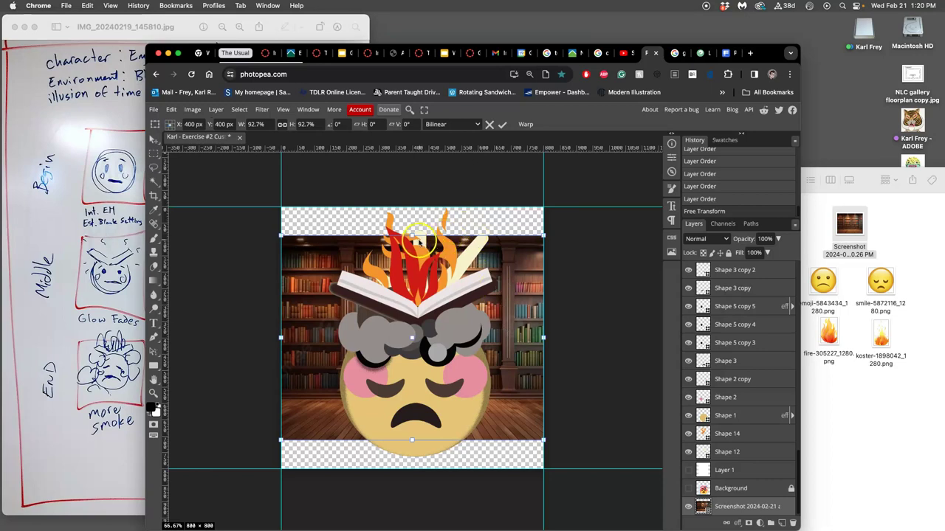
pyautogui.moveTo(413, 236); pyautogui.dragTo(413, 206)
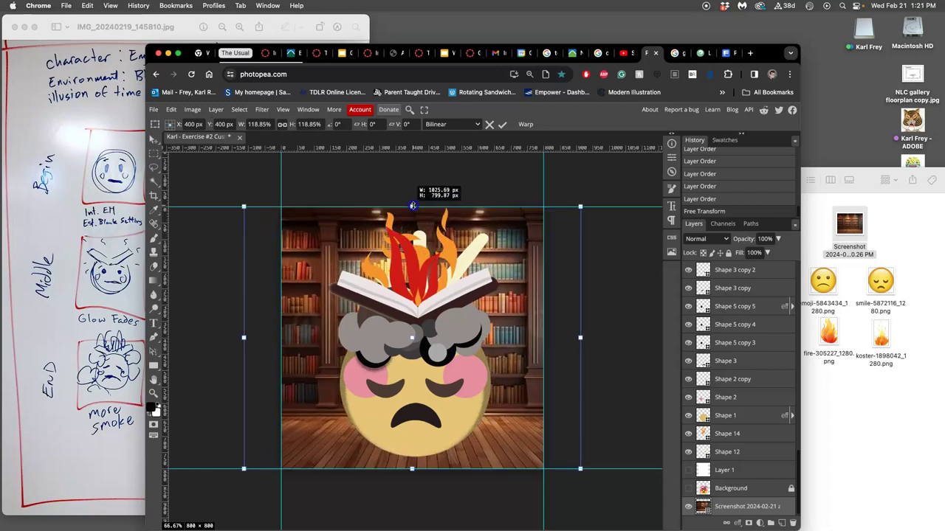
pyautogui.moveTo(412, 205); pyautogui.dragTo(411, 193)
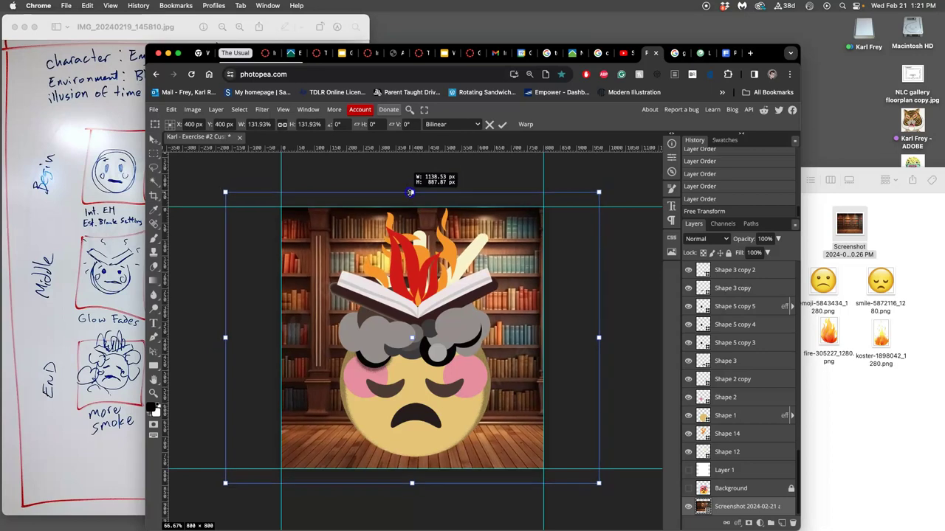
pyautogui.click(466, 251)
pyautogui.press('Return')
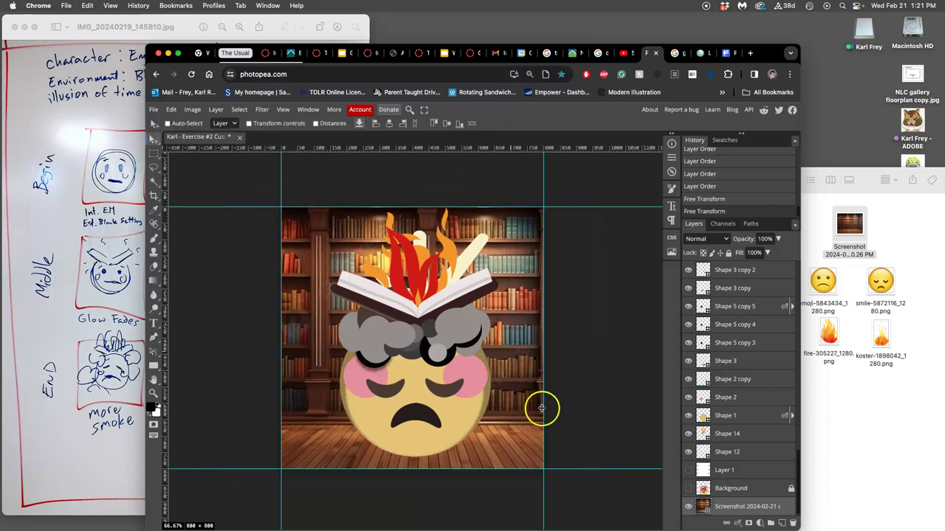
# Rasterize the Screenshot layer into an ordinary pixel layer.
pyautogui.scroll(5, 541, 408)
pyautogui.hscroll(3, 531, 405)
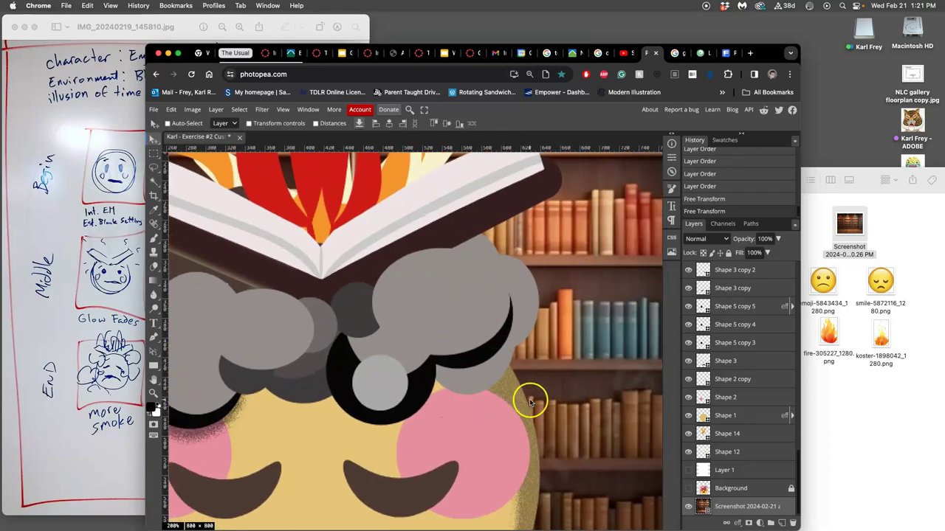
pyautogui.scroll(-3, 512, 394)
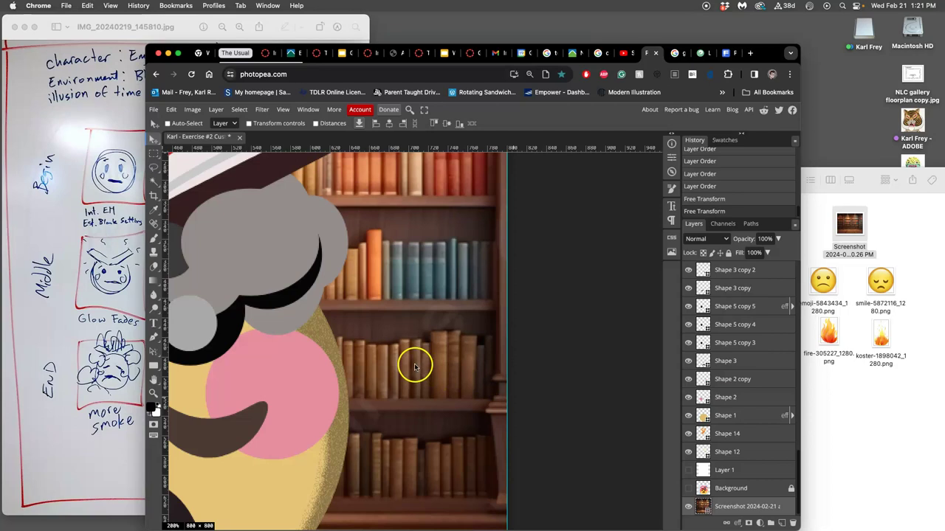
pyautogui.rightClick(738, 508)
pyautogui.click(733, 364)
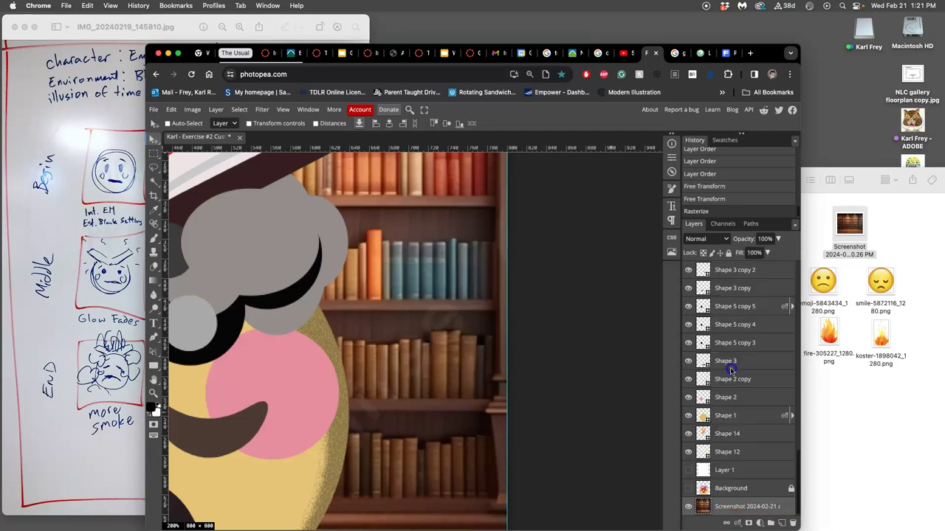
# Try Magic Wand selections on the shelves at tolerance 18, deselect, and zoom out.
pyautogui.click(155, 183)
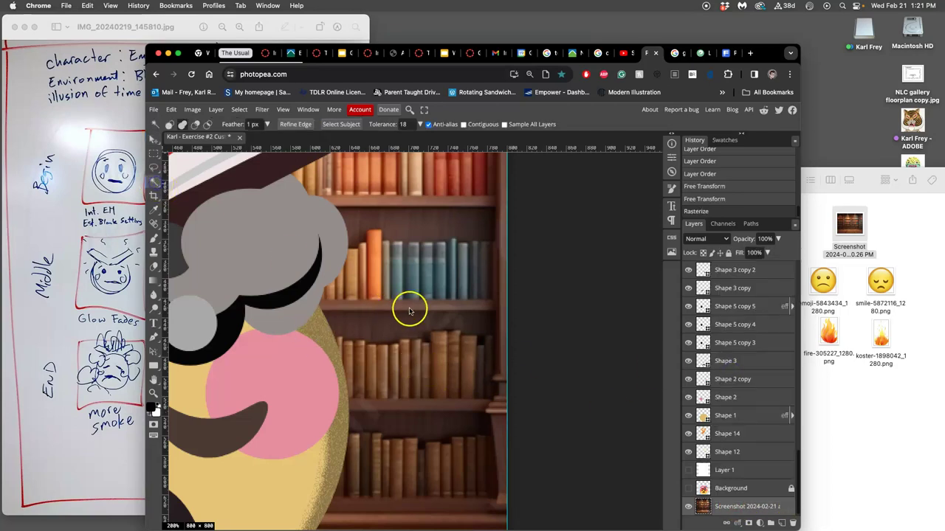
pyautogui.click(425, 324)
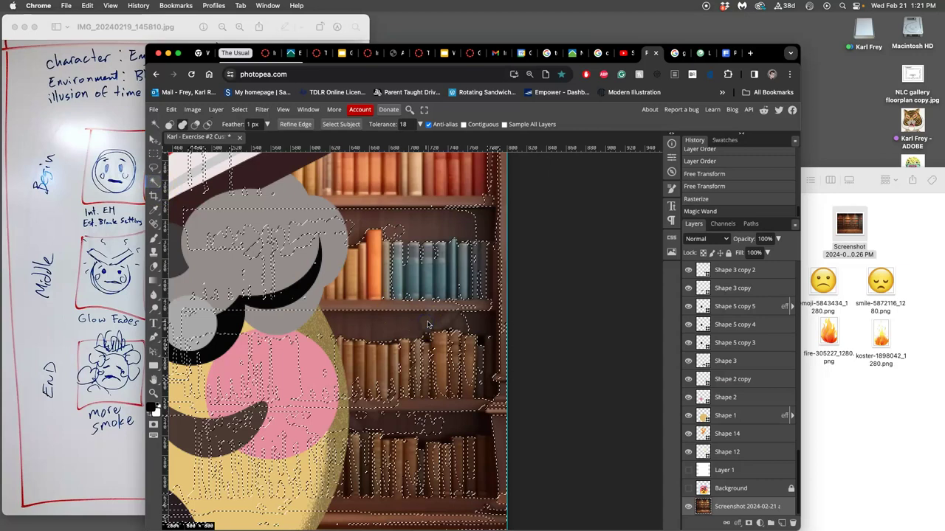
pyautogui.press('super+d')
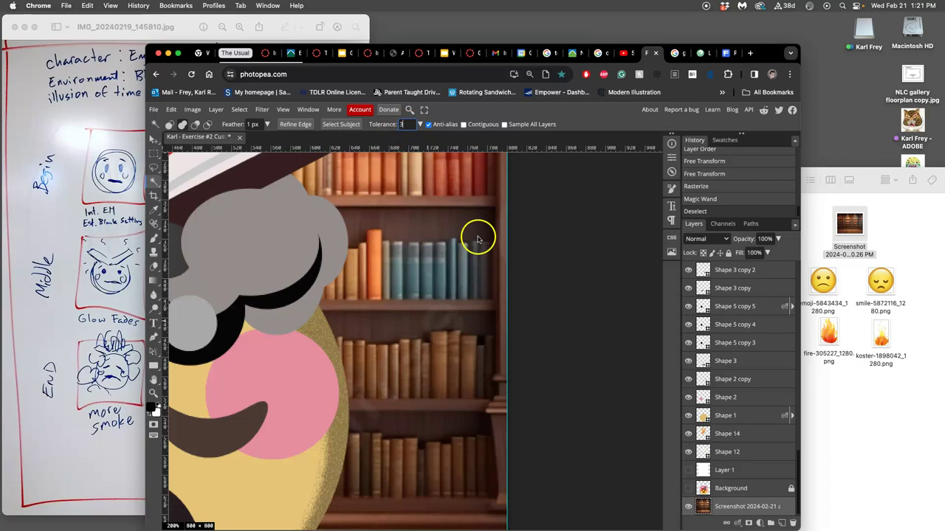
pyautogui.write('18')
pyautogui.click(432, 327)
pyautogui.click(433, 328)
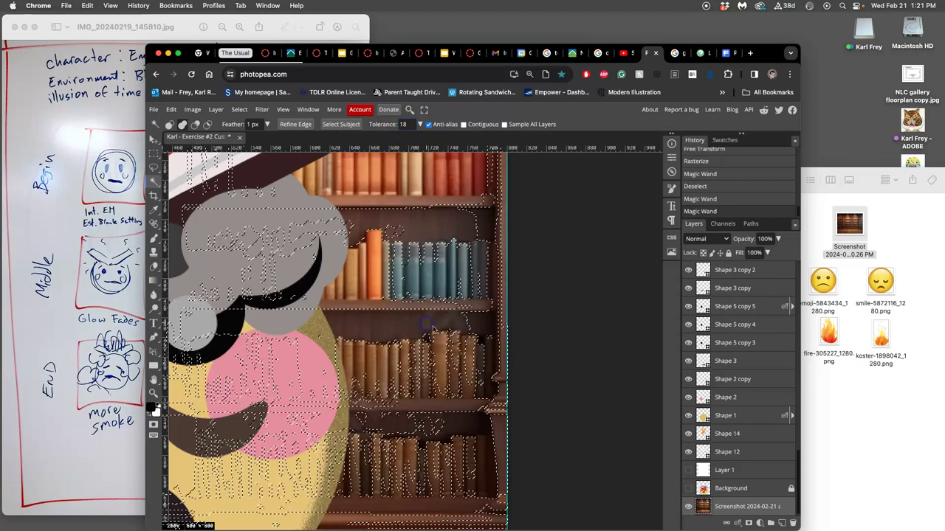
pyautogui.click(426, 324)
pyautogui.press('super+d')
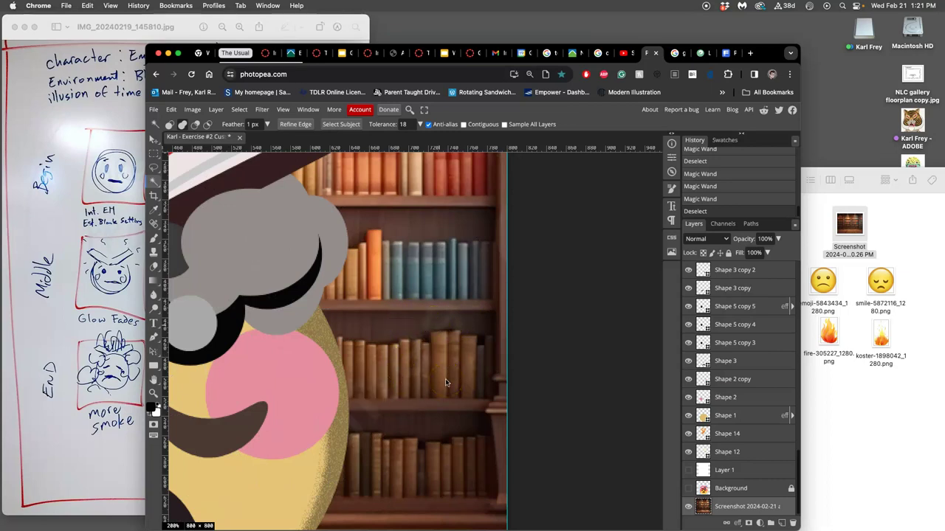
pyautogui.press('super+minus')
pyautogui.press('super+minus')
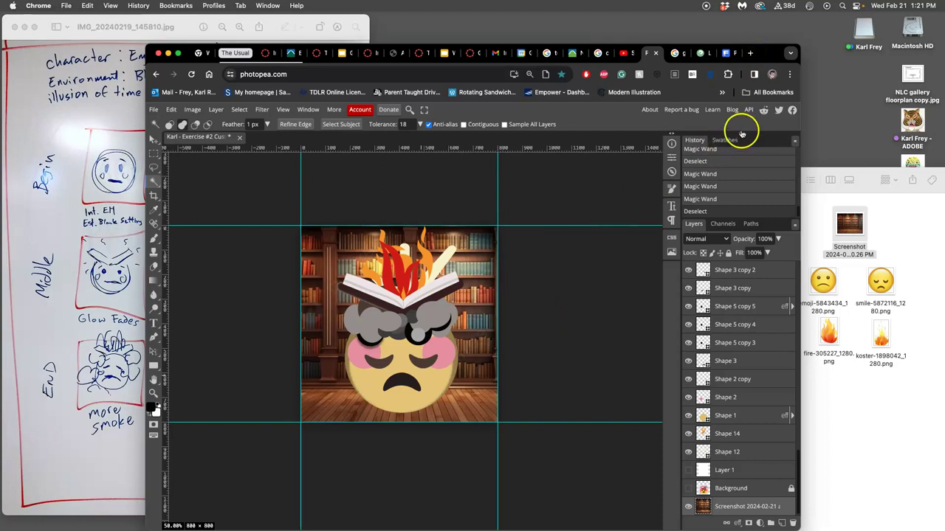
# Search Google Images for 'texture paper' in a new tab.
pyautogui.click(749, 53)
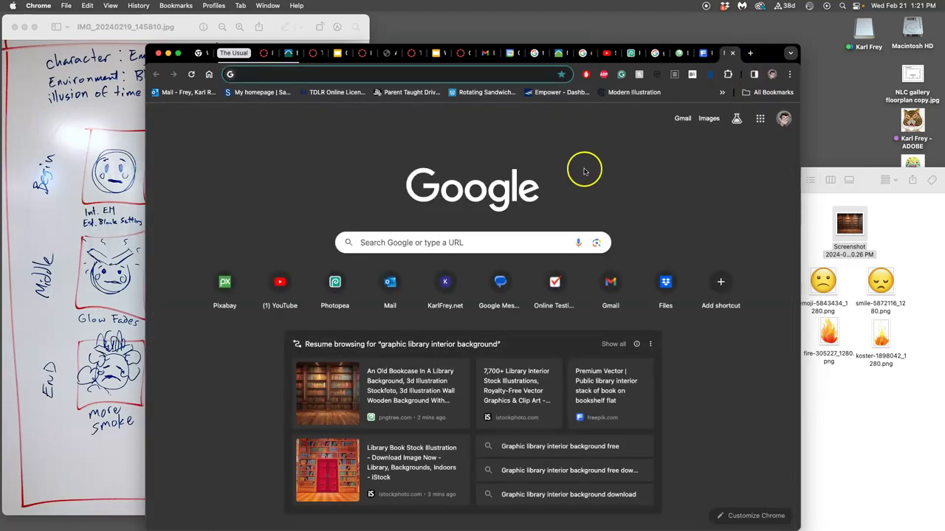
pyautogui.click(267, 77)
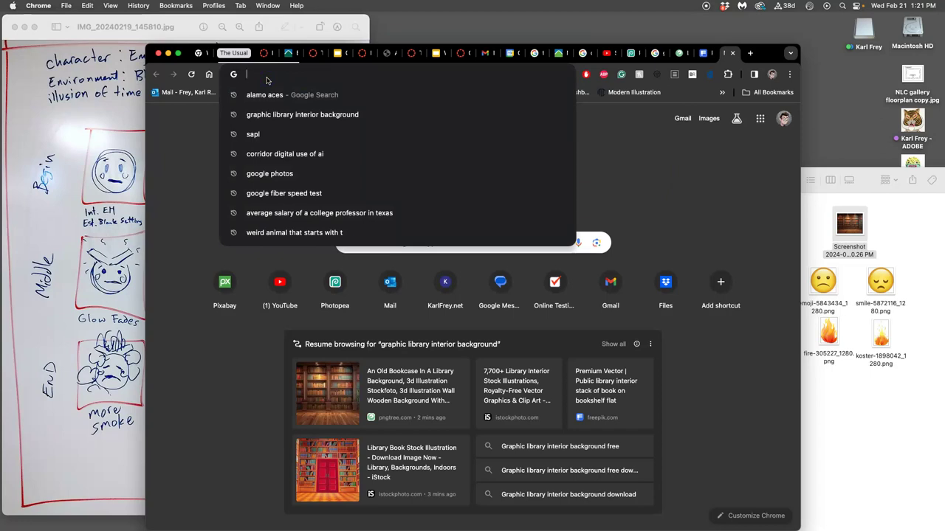
pyautogui.write('texture pa')
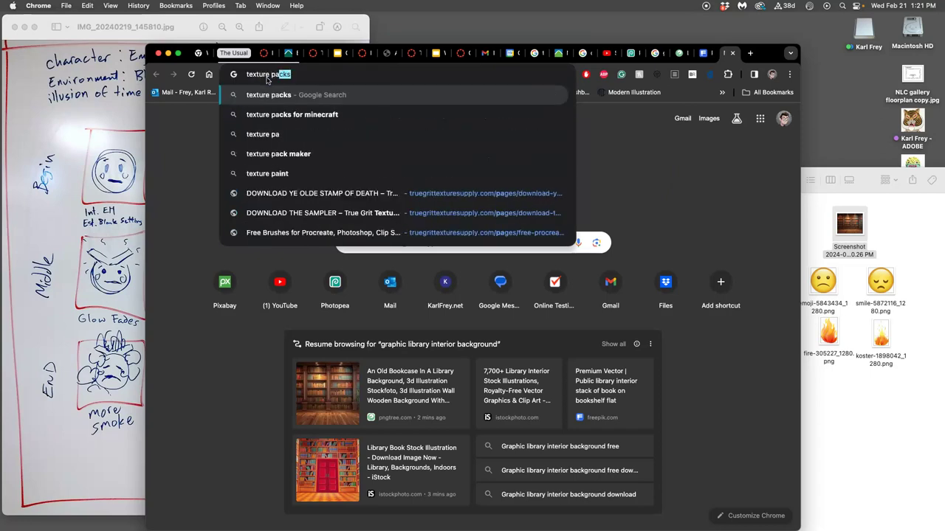
pyautogui.write('per')
pyautogui.press('Return')
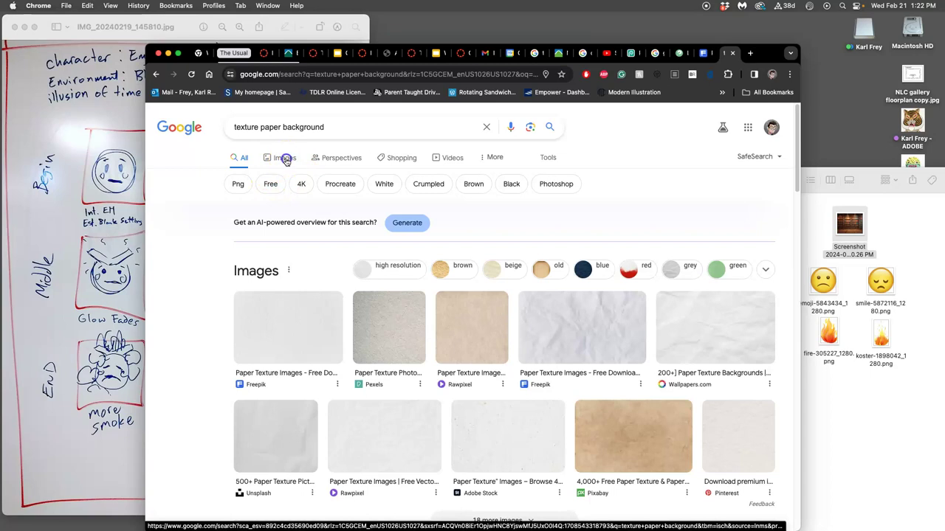
pyautogui.click(282, 157)
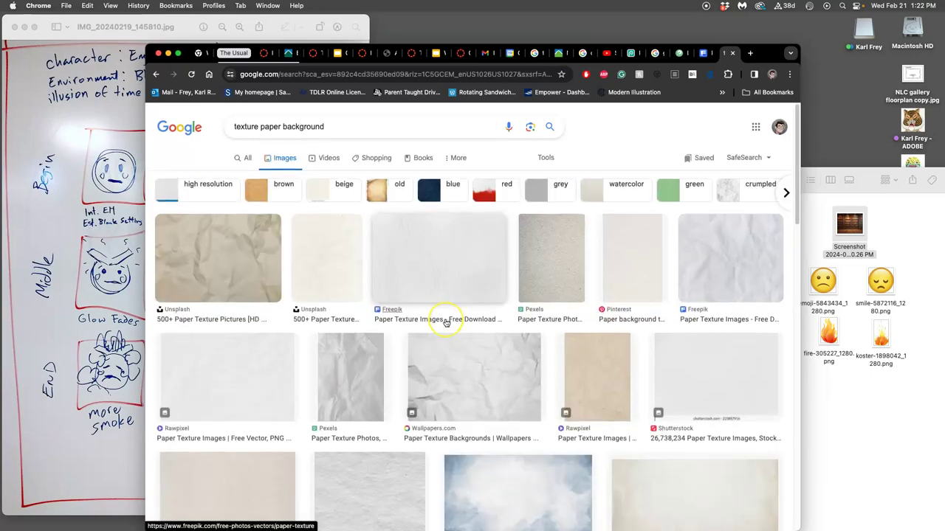
pyautogui.scroll(-3, 446, 323)
# Save the Vecteezy blue watercolour texture image into the project asset folder.
pyautogui.click(525, 338)
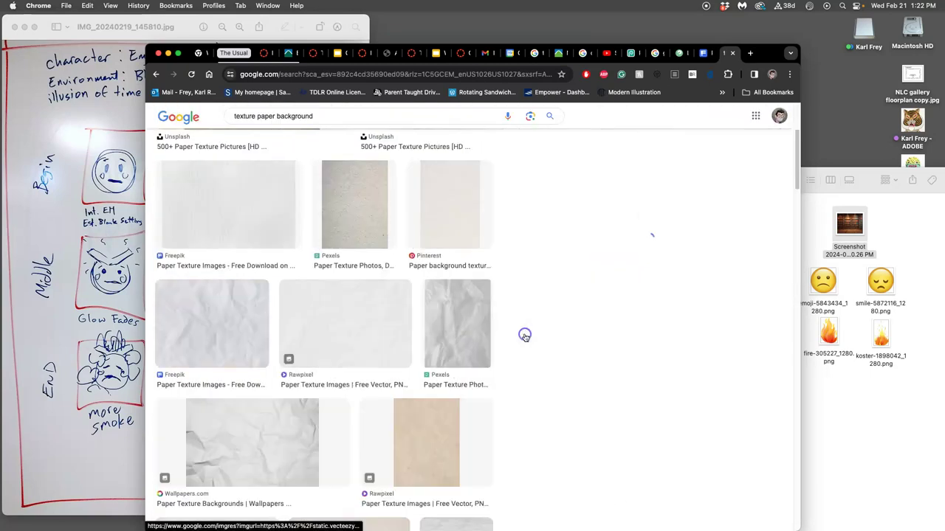
pyautogui.rightClick(632, 224)
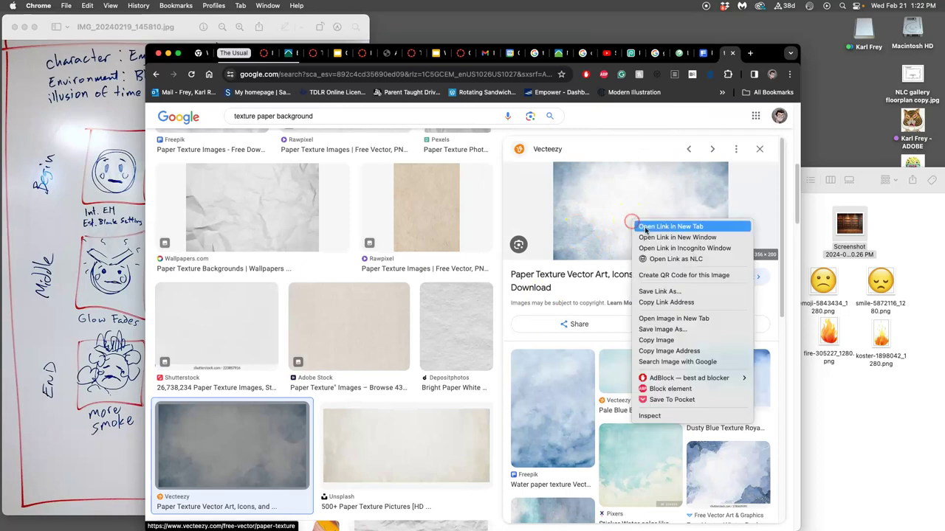
pyautogui.click(669, 319)
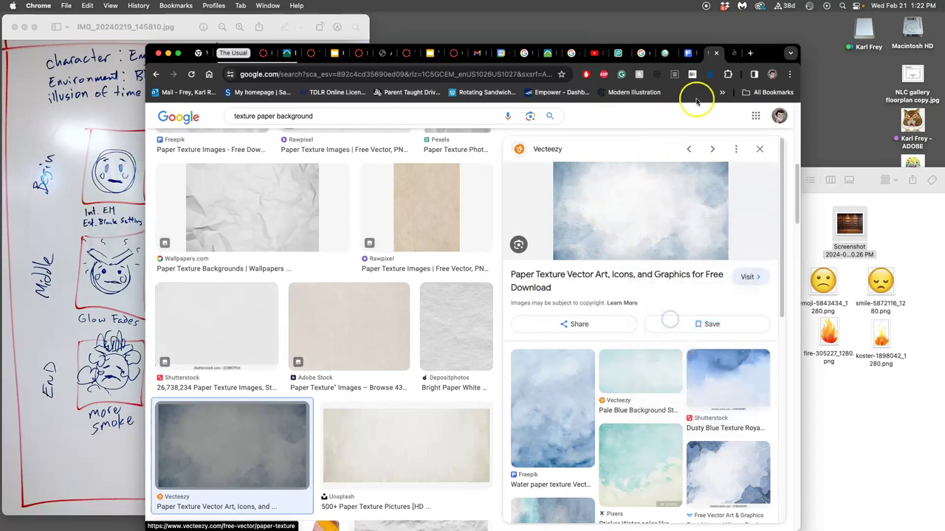
pyautogui.click(729, 53)
pyautogui.moveTo(472, 319); pyautogui.dragTo(855, 404)
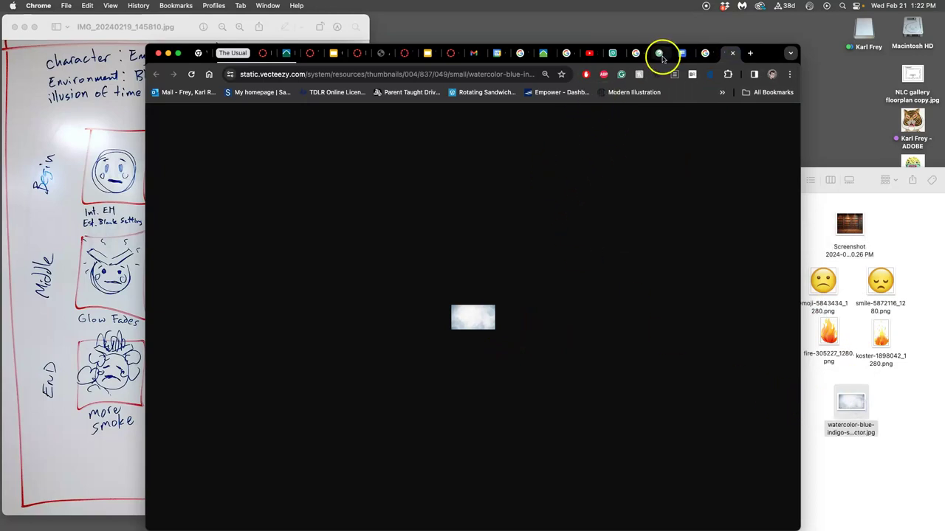
# Place the blue-indigo watercolor texture on the canvas, enlarged to cover it.
pyautogui.click(613, 53)
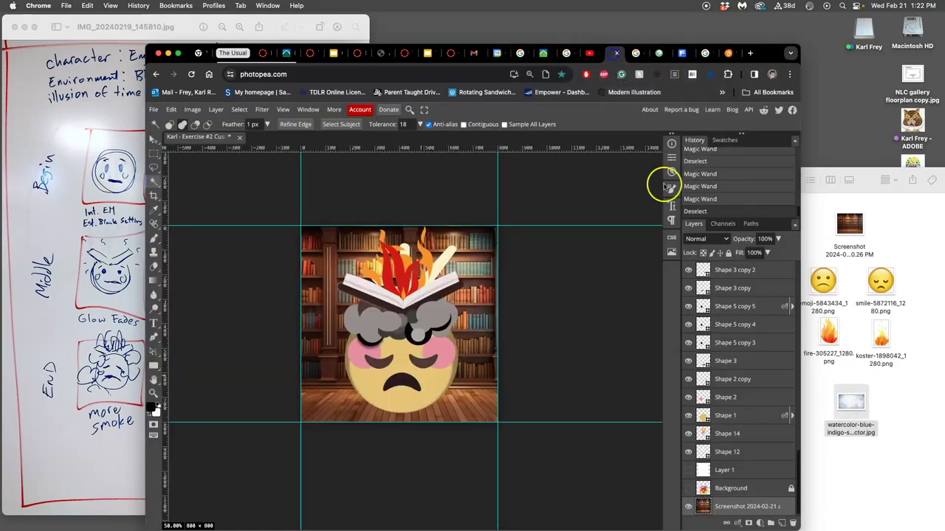
pyautogui.moveTo(850, 404); pyautogui.dragTo(355, 297)
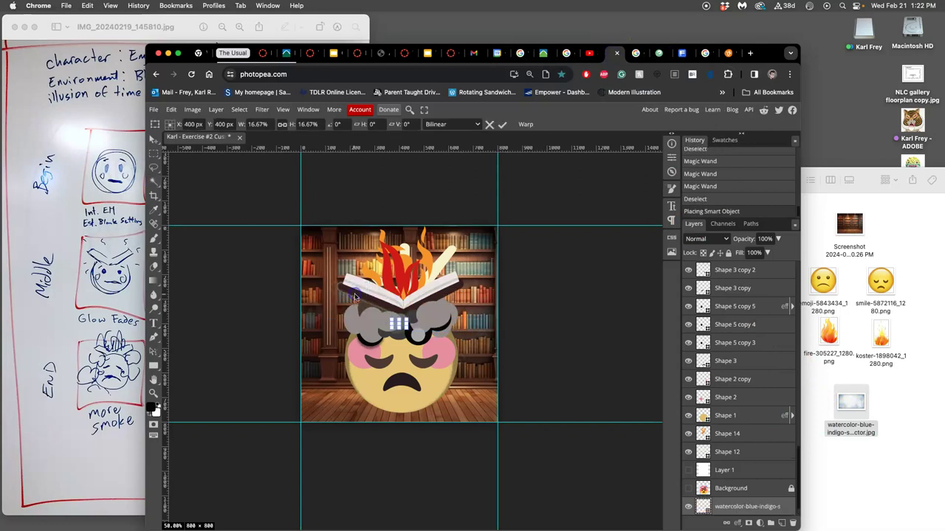
pyautogui.moveTo(405, 327); pyautogui.dragTo(498, 425)
pyautogui.press('Return')
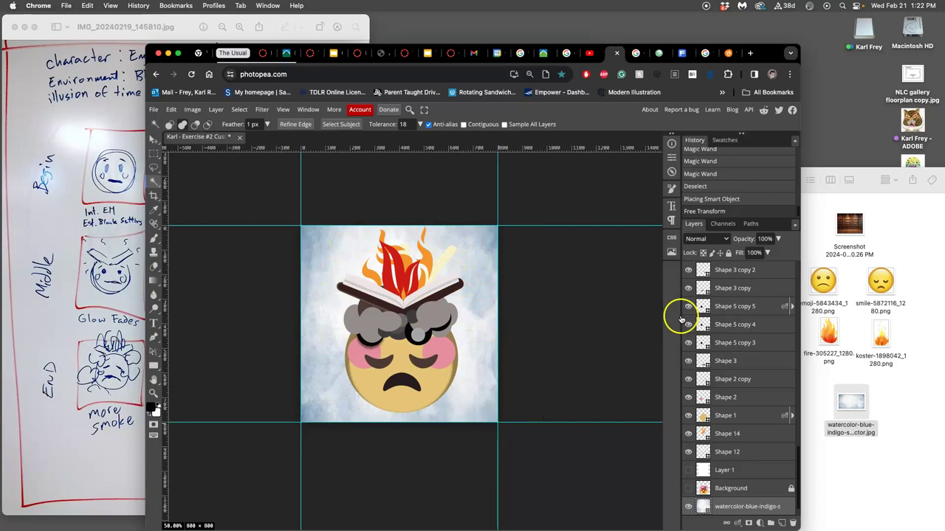
# Fade the watercolor texture layer to 31% opacity.
pyautogui.click(777, 239)
pyautogui.moveTo(780, 252); pyautogui.dragTo(748, 251)
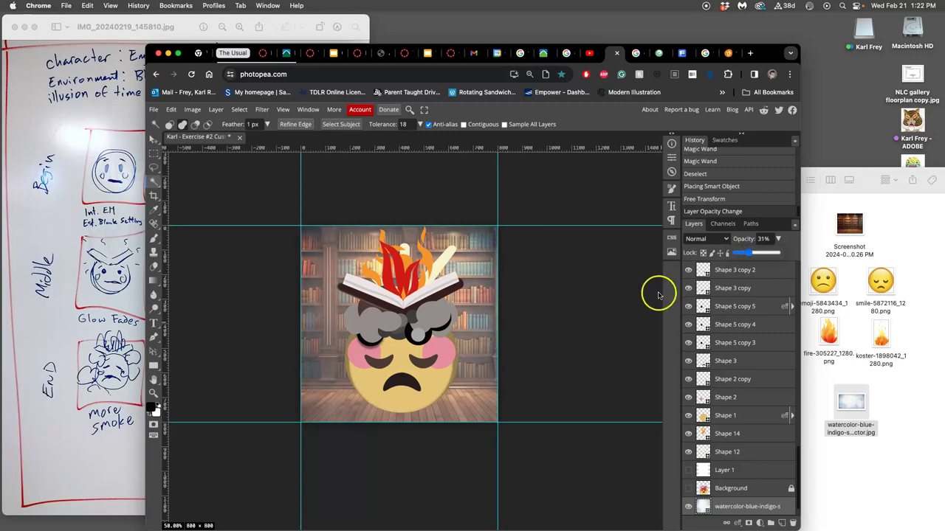
pyautogui.scroll(-1, 752, 410)
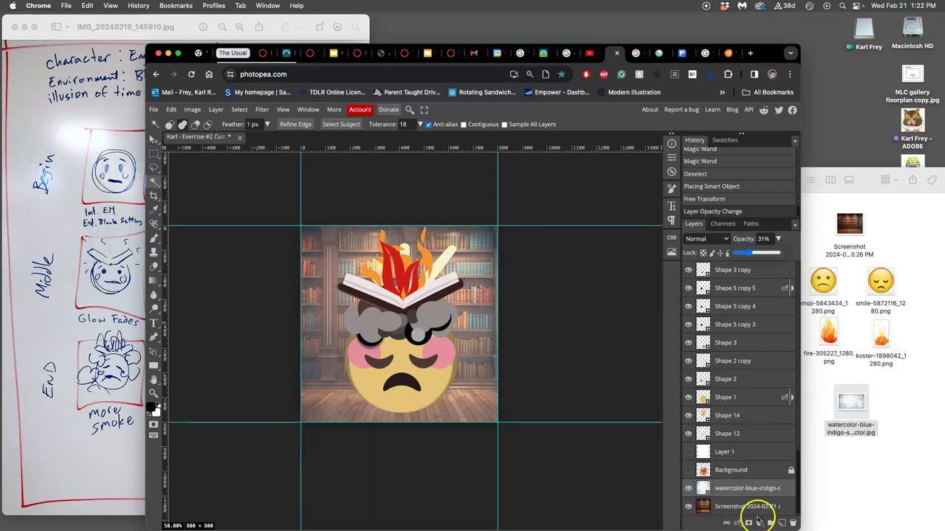
pyautogui.click(726, 509)
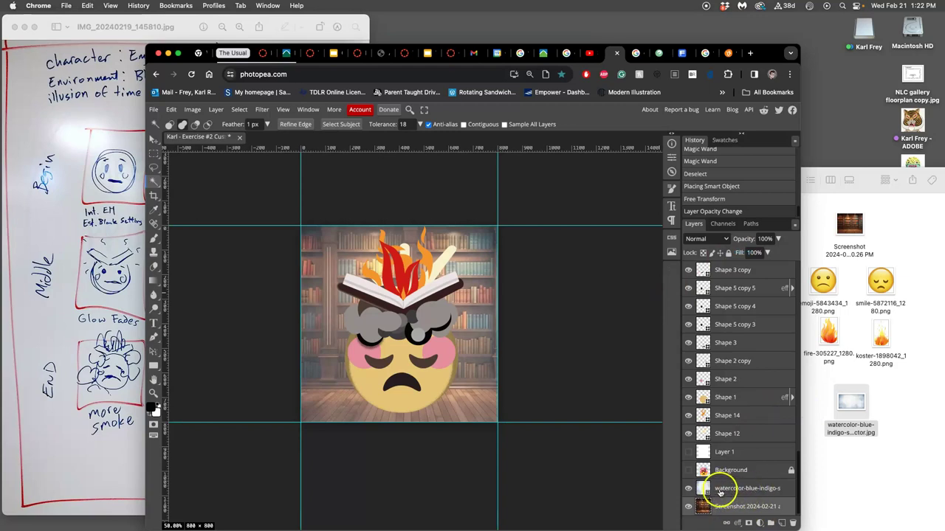
# Rasterize the library Screenshot layer, leaving the canvas uncropped.
pyautogui.rightClick(723, 491)
pyautogui.click(740, 347)
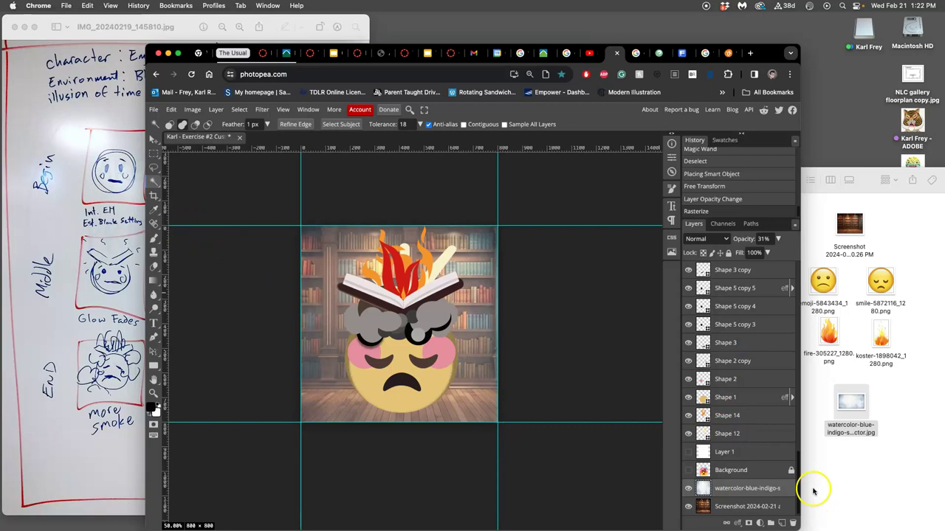
pyautogui.click(153, 195)
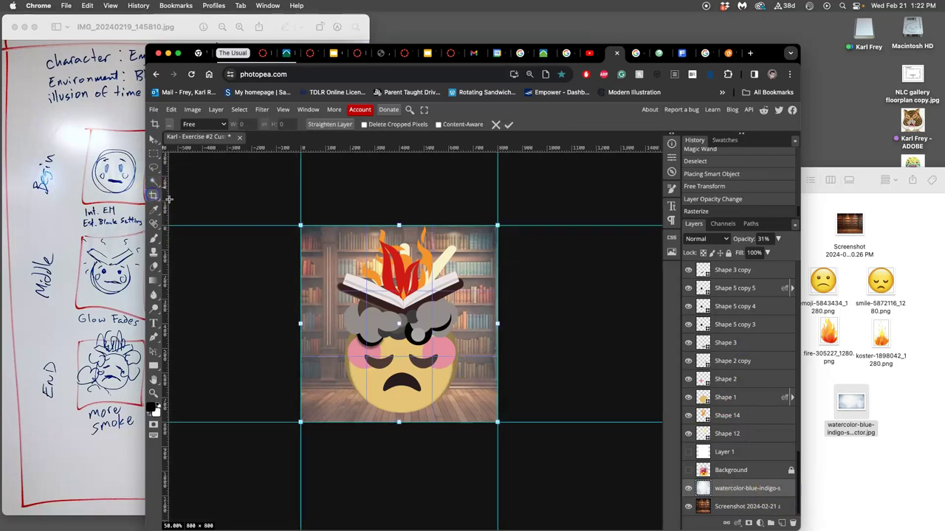
pyautogui.click(456, 312)
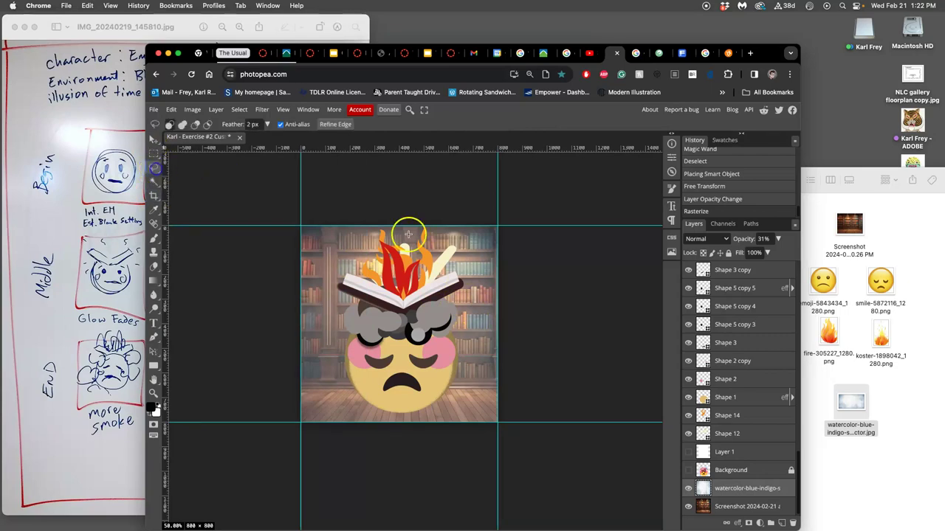
# Hide the watercolor and library backdrop layers and add an empty Layer 2.
pyautogui.click(690, 489)
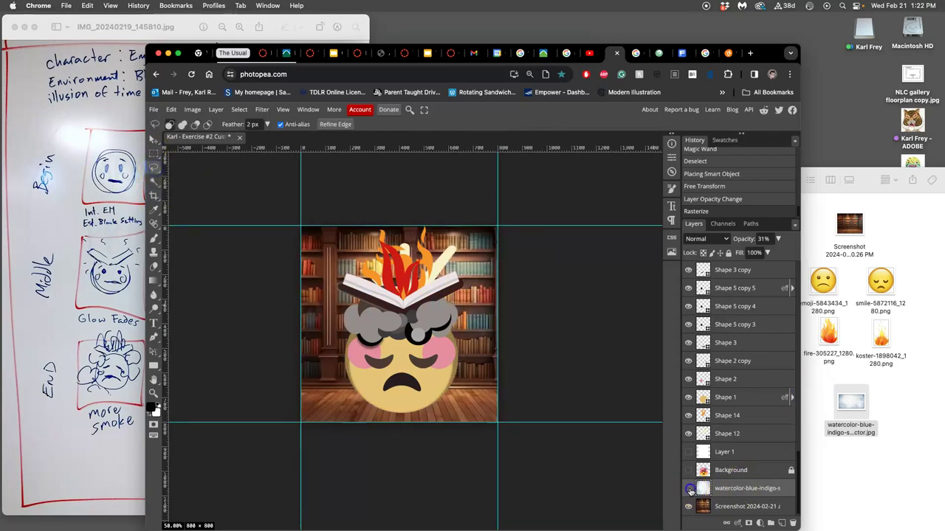
pyautogui.click(687, 507)
pyautogui.click(688, 507)
pyautogui.click(688, 489)
pyautogui.click(688, 488)
pyautogui.click(687, 507)
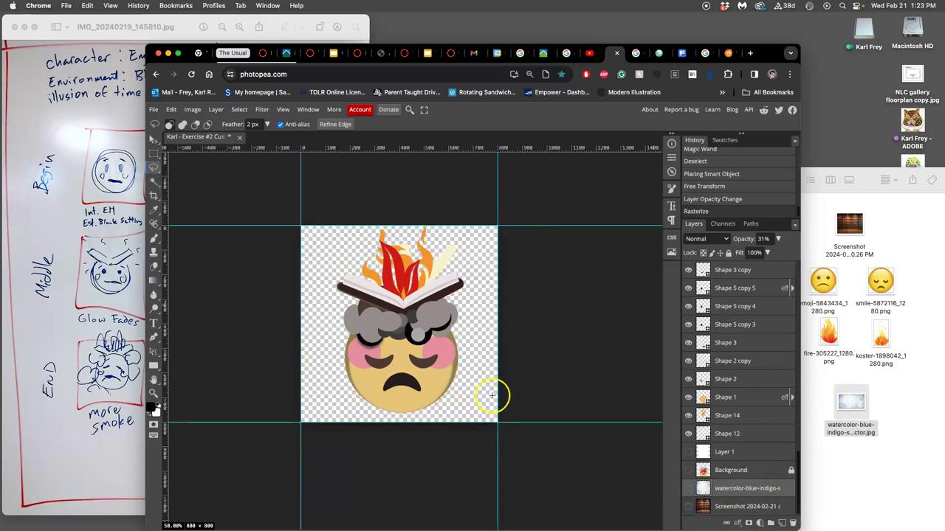
pyautogui.click(781, 523)
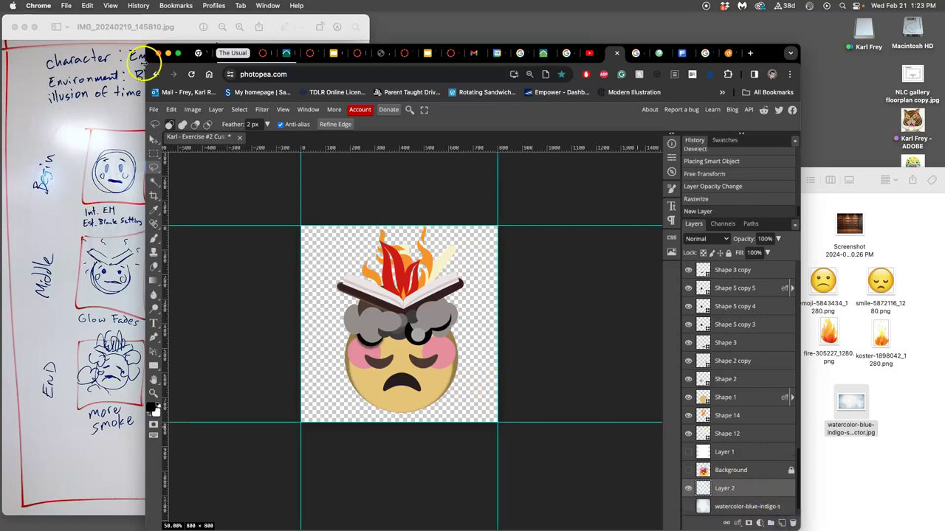
# Fill Layer 2 with white and move it to the bottom of the stack.
pyautogui.click(170, 109)
pyautogui.click(186, 262)
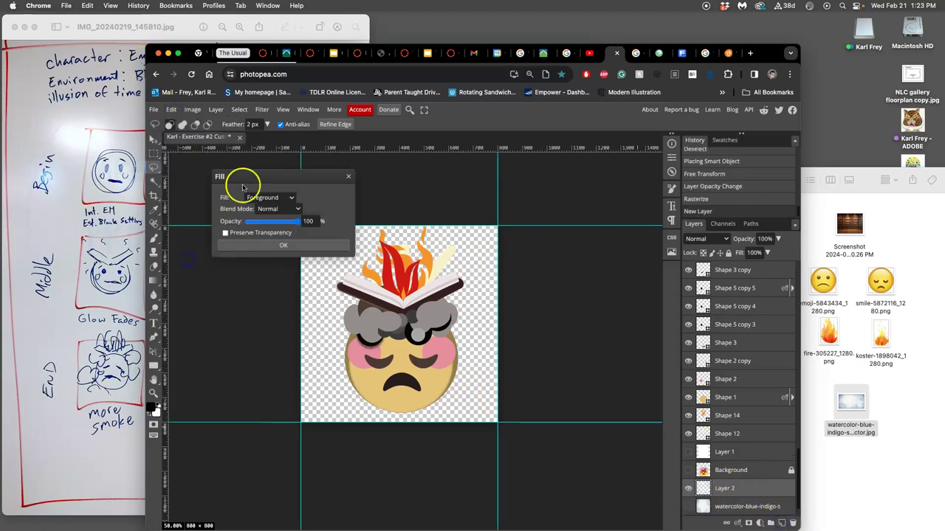
pyautogui.click(271, 197)
pyautogui.click(260, 257)
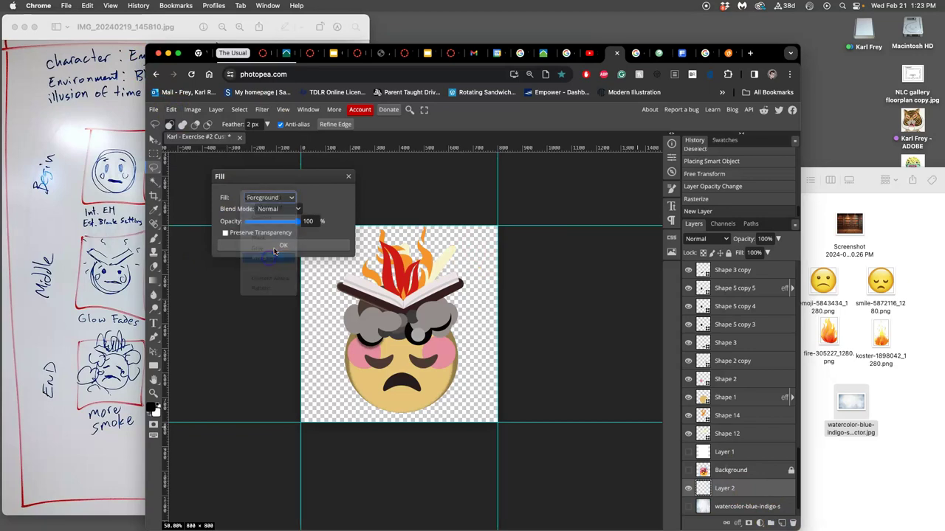
pyautogui.click(275, 245)
pyautogui.scroll(-1, 731, 454)
pyautogui.moveTo(730, 465); pyautogui.dragTo(727, 507)
# Show the library and watercolor layers again and add Layer 3 above the watercolor.
pyautogui.click(688, 489)
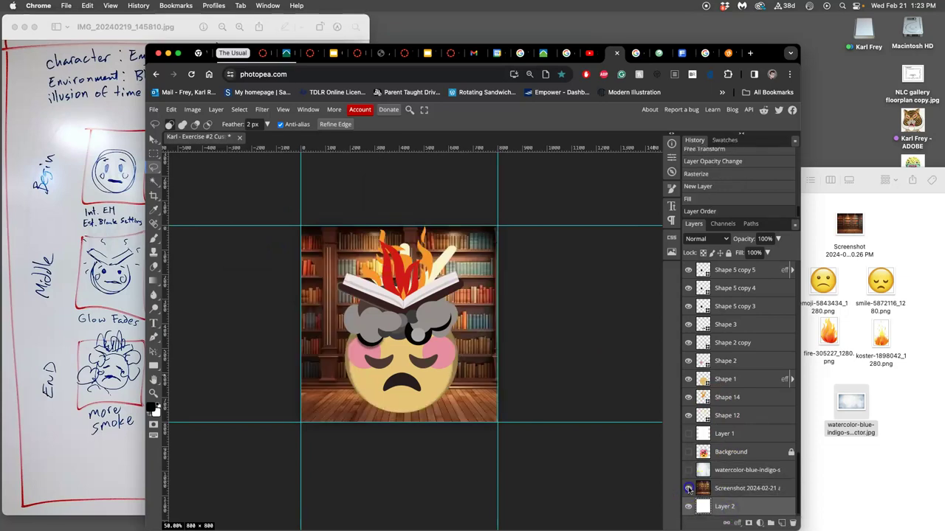
pyautogui.click(689, 471)
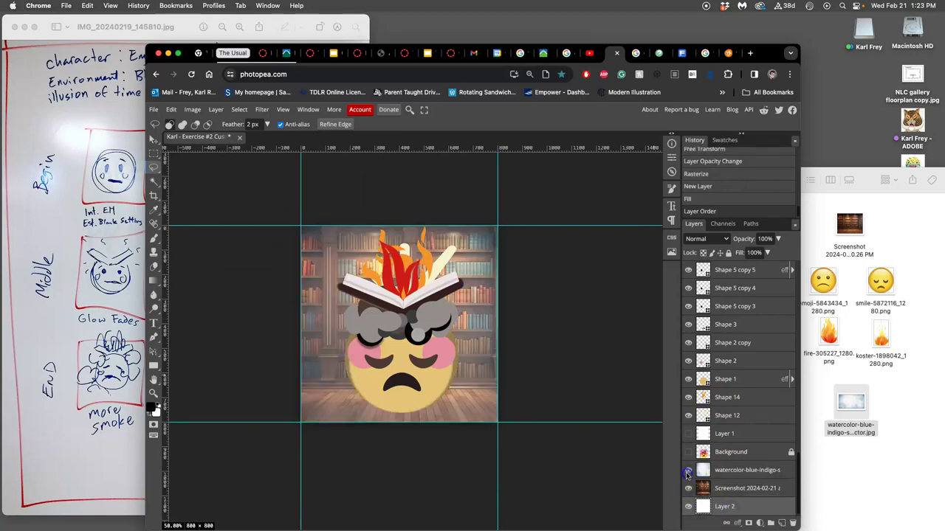
pyautogui.click(688, 470)
pyautogui.click(688, 471)
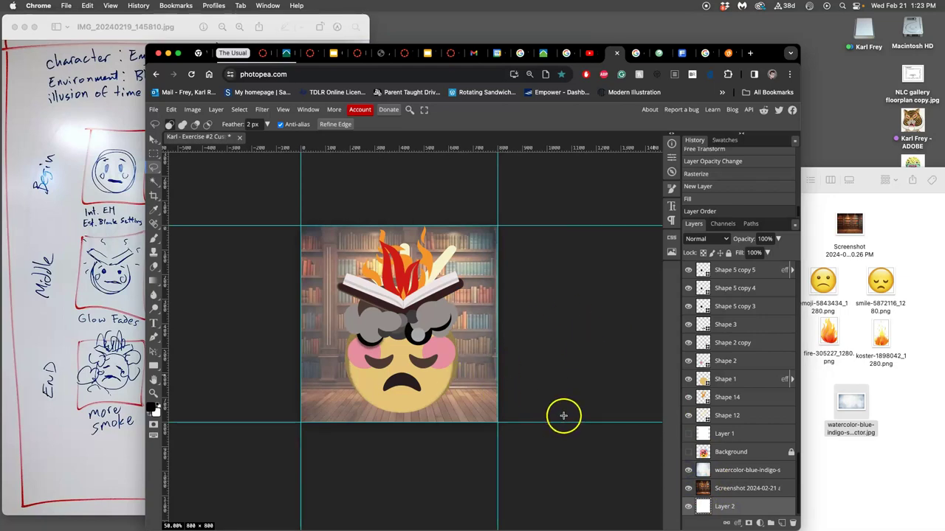
pyautogui.click(742, 471)
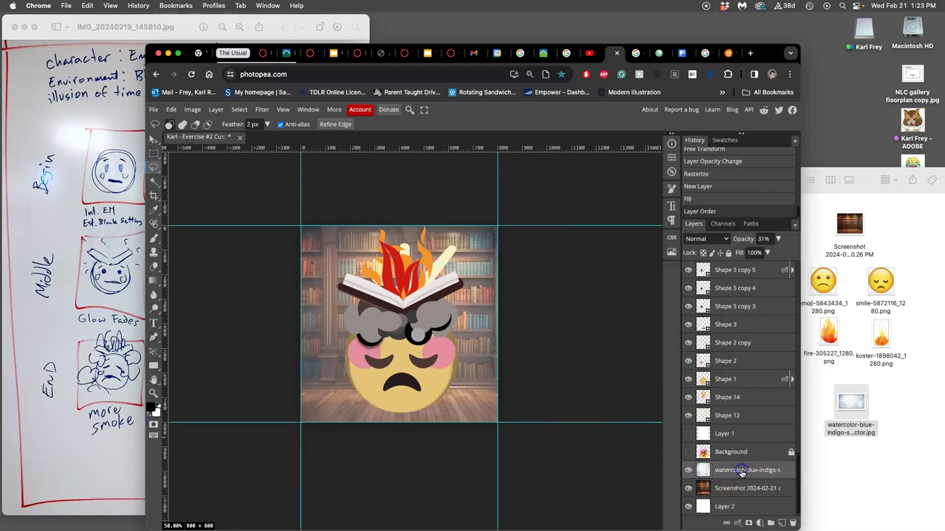
pyautogui.click(782, 524)
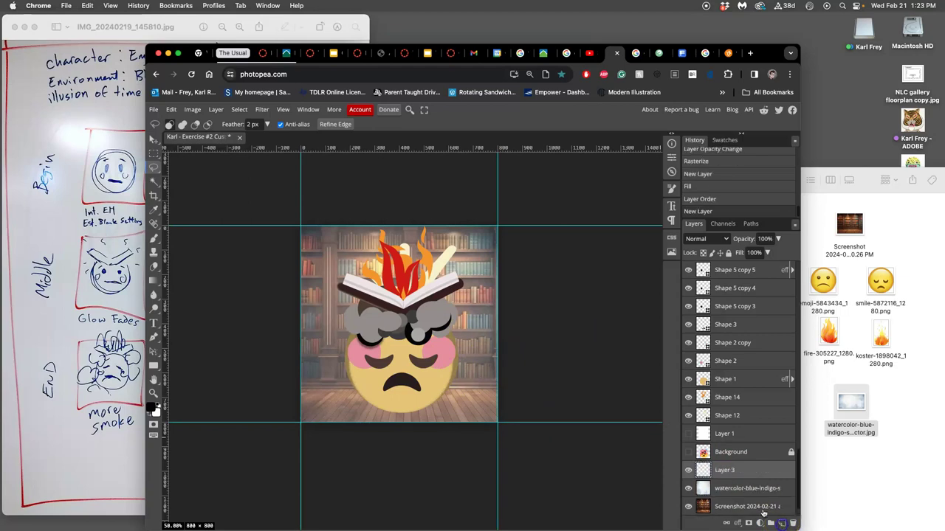
# Edit the Gradient tool's purple-to-orange gradient to add a tan #bd9c62 stop at 78%.
pyautogui.click(153, 281)
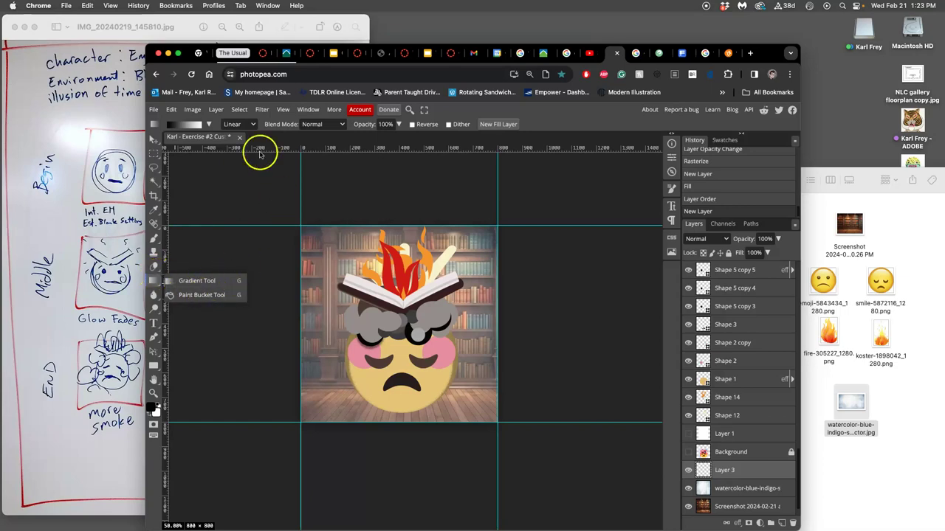
pyautogui.click(208, 124)
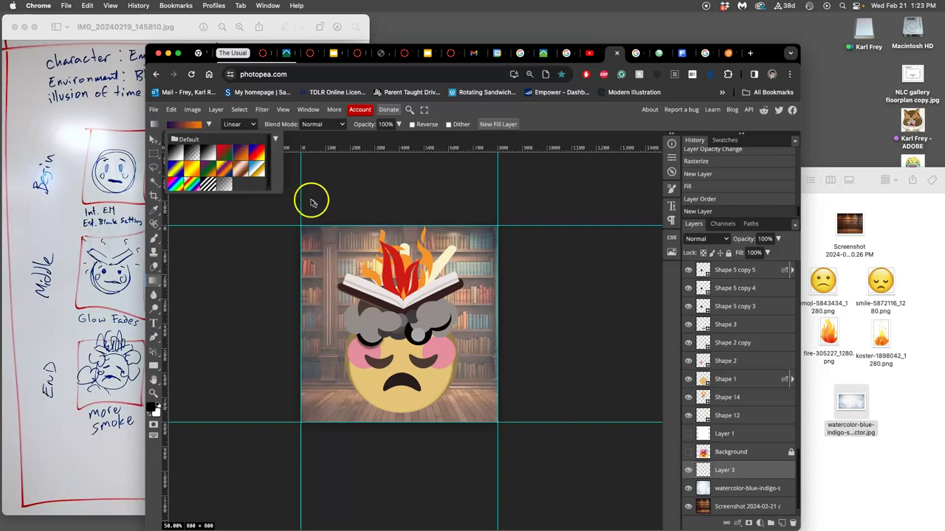
pyautogui.click(187, 125)
pyautogui.moveTo(302, 282); pyautogui.dragTo(355, 286)
pyautogui.click(293, 314)
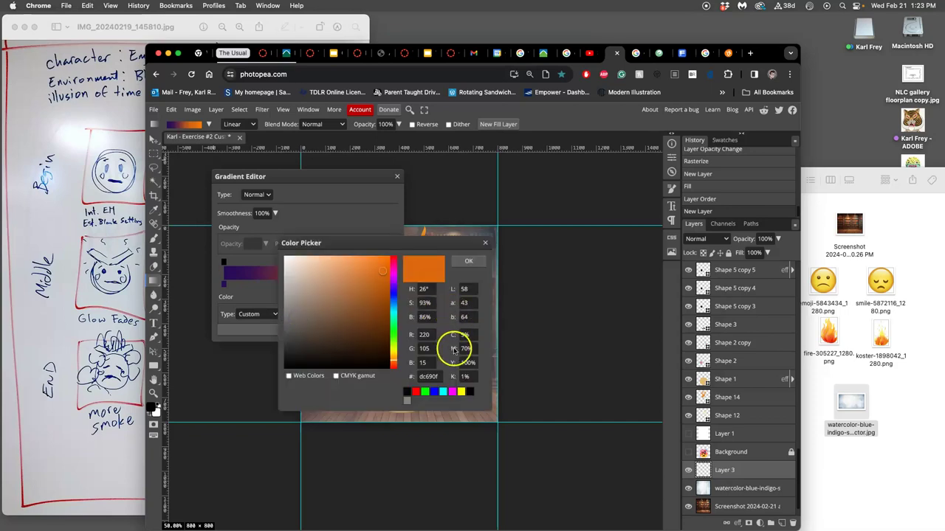
pyautogui.click(403, 413)
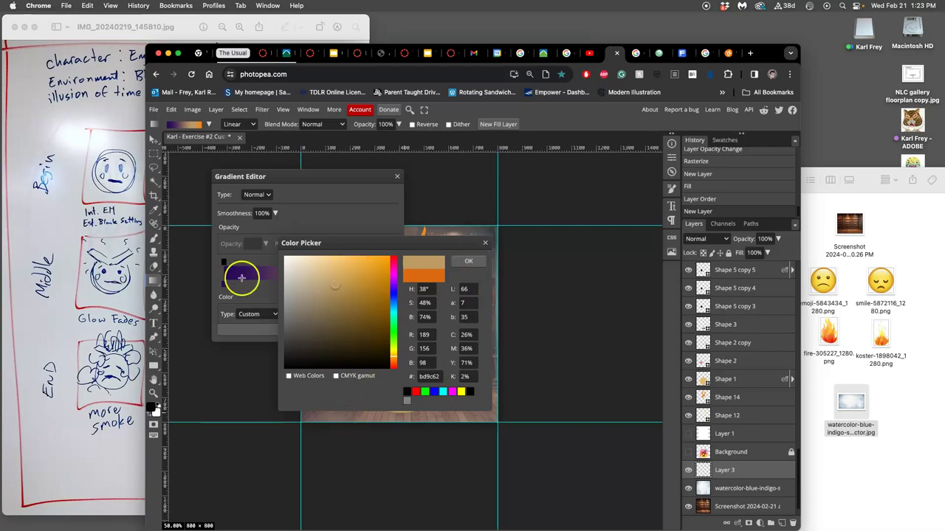
pyautogui.click(468, 261)
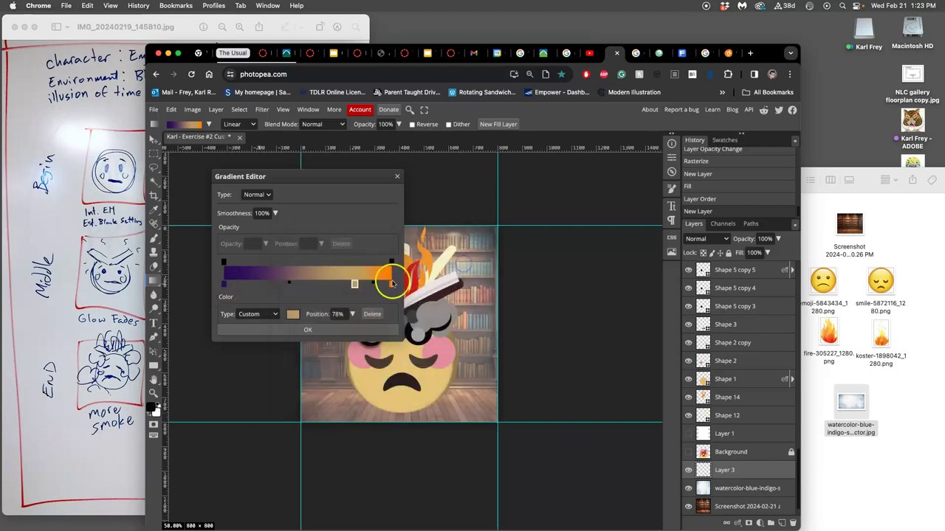
pyautogui.click(310, 330)
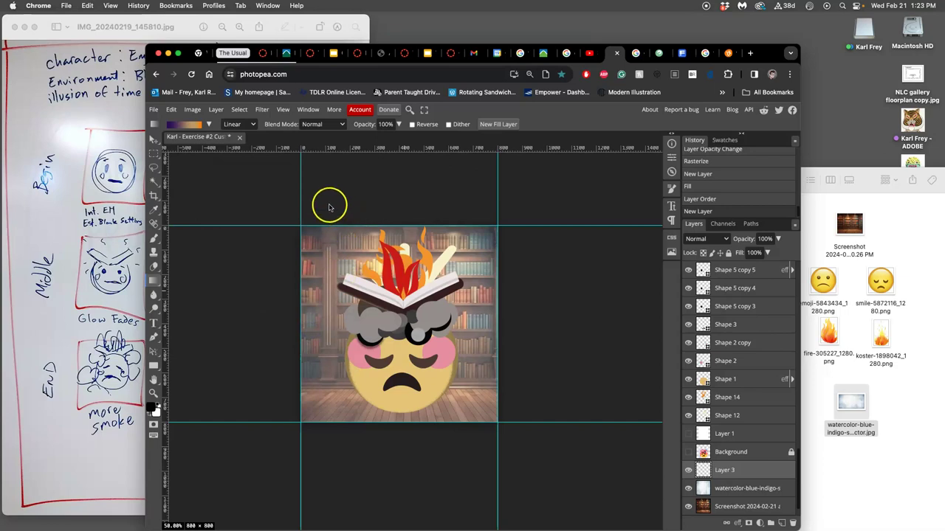
# Paint a vertical purple-to-orange gradient across Layer 3 at 46% painting opacity, purple at the bottom.
pyautogui.moveTo(331, 194); pyautogui.dragTo(416, 470)
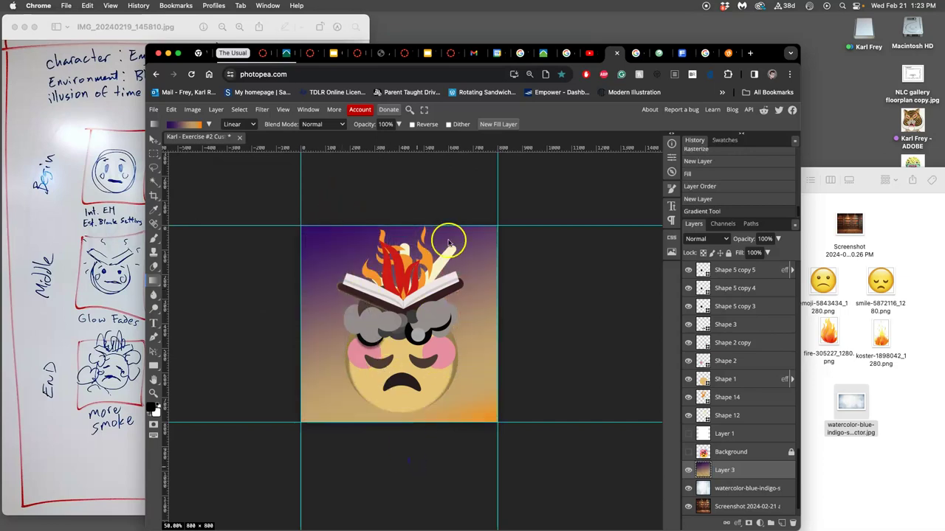
pyautogui.moveTo(524, 206); pyautogui.dragTo(335, 453)
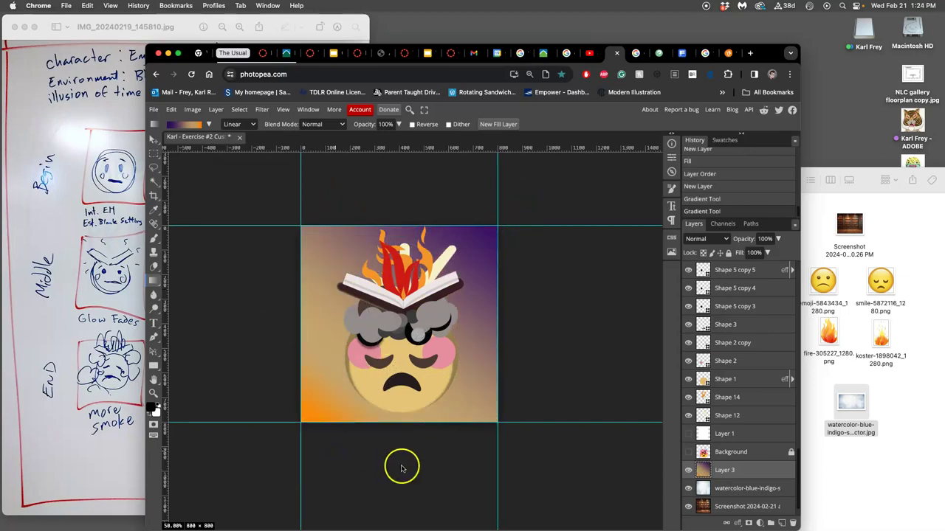
pyautogui.moveTo(401, 463); pyautogui.dragTo(373, 190)
pyautogui.click(399, 124)
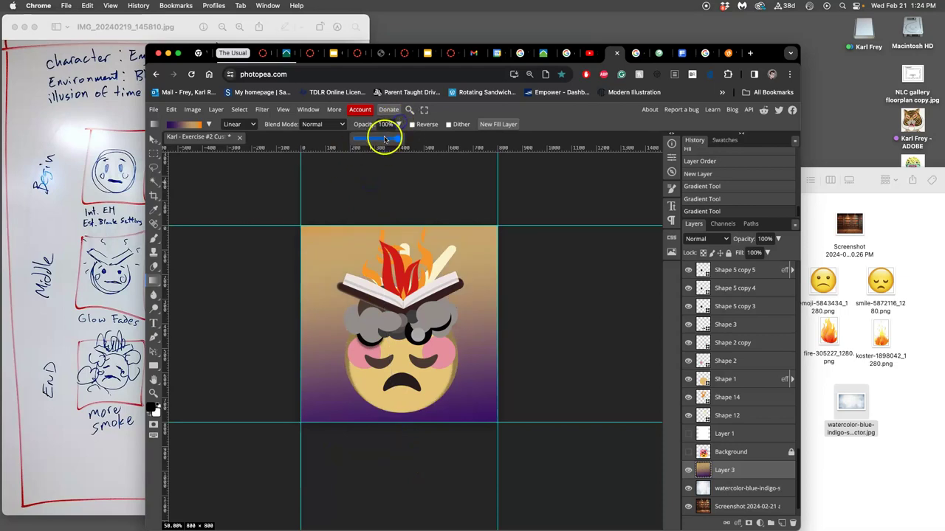
pyautogui.moveTo(386, 140); pyautogui.dragTo(376, 158)
pyautogui.moveTo(270, 255); pyautogui.dragTo(483, 440)
pyautogui.moveTo(362, 205); pyautogui.dragTo(400, 446)
pyautogui.moveTo(473, 208); pyautogui.dragTo(423, 432)
pyautogui.moveTo(413, 456); pyautogui.dragTo(401, 211)
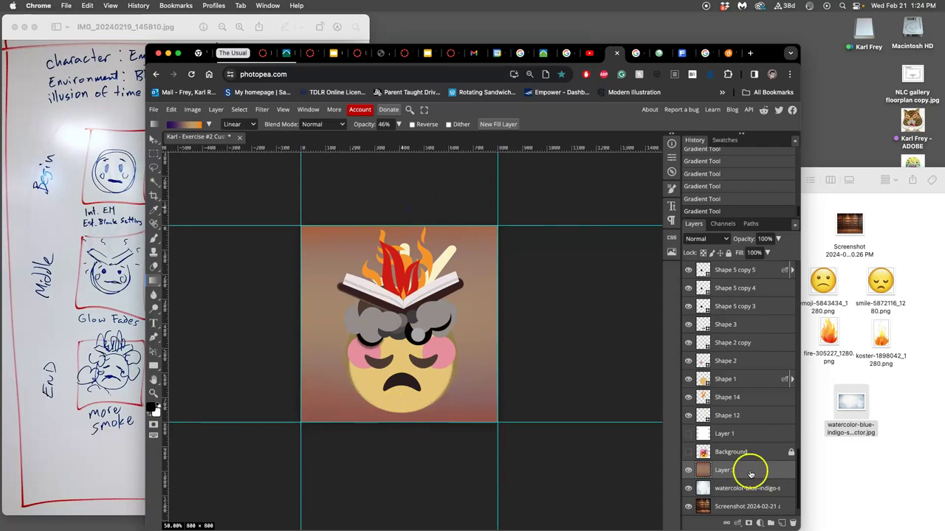
# Set Layer 3 to 34% opacity in Soft Light blend mode.
pyautogui.click(690, 469)
pyautogui.click(690, 469)
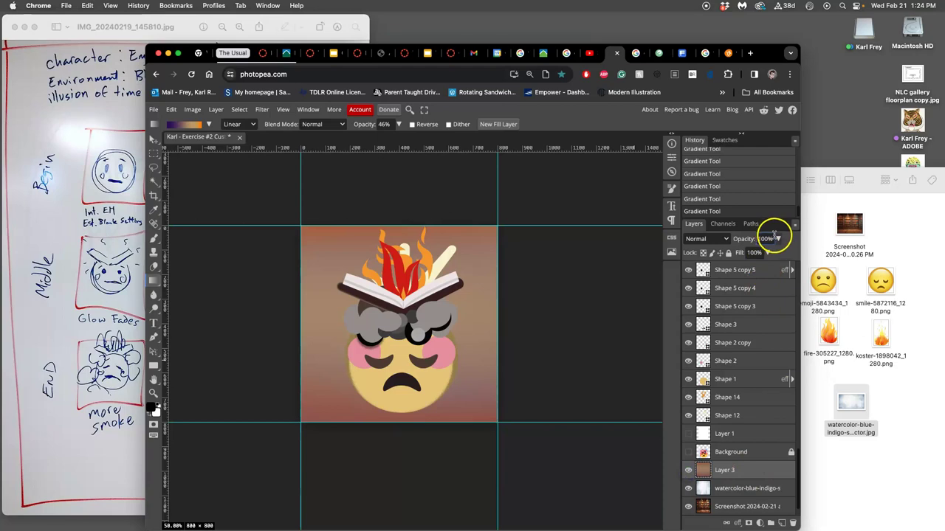
pyautogui.click(777, 239)
pyautogui.moveTo(774, 253); pyautogui.dragTo(750, 255)
pyautogui.click(705, 240)
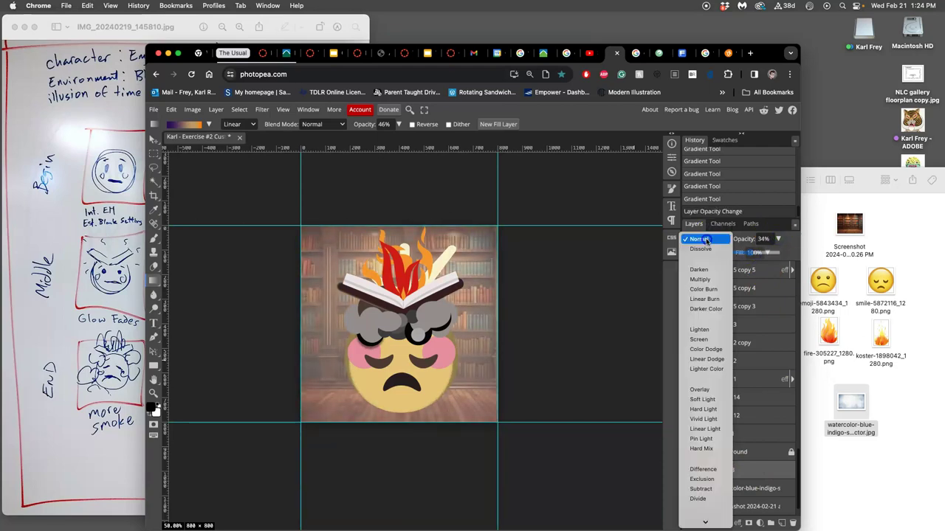
pyautogui.click(701, 399)
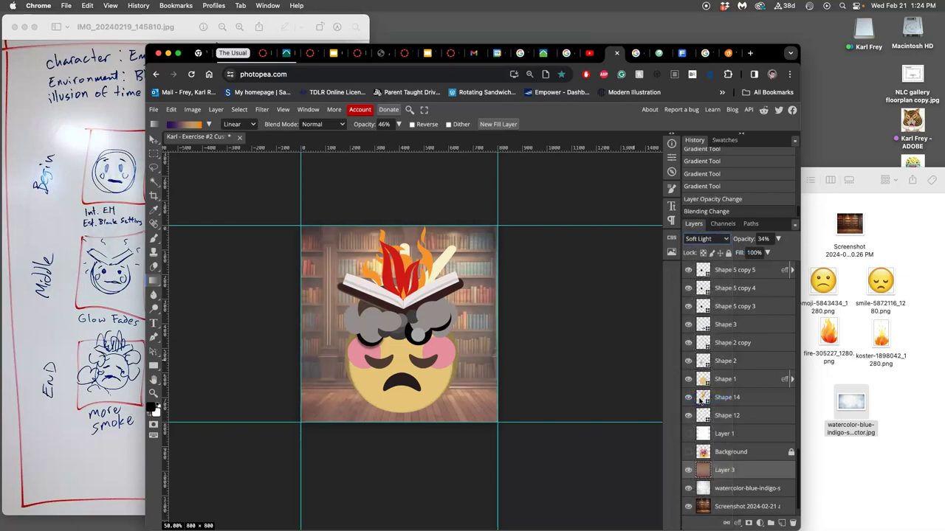
# Select Layer 3, the watercolor layer and the library screenshot together in the Layers panel.
pyautogui.click(688, 489)
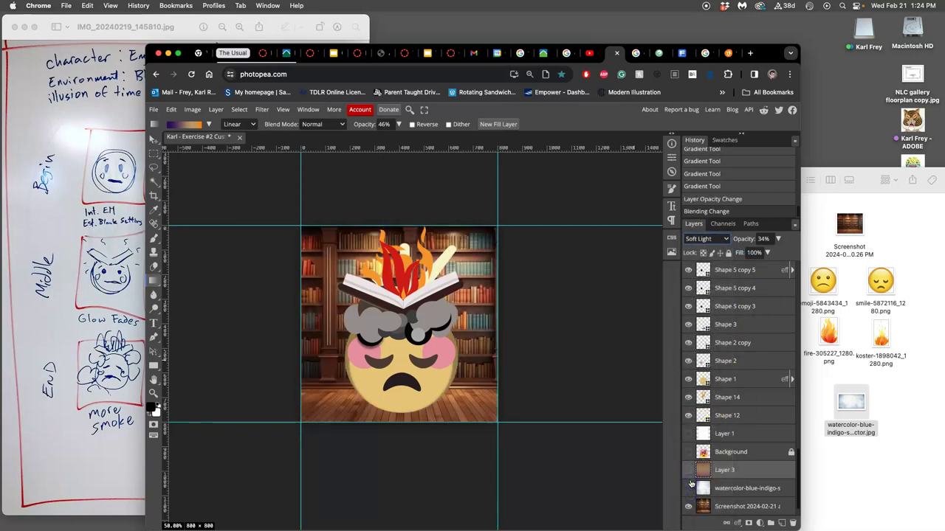
pyautogui.click(687, 488)
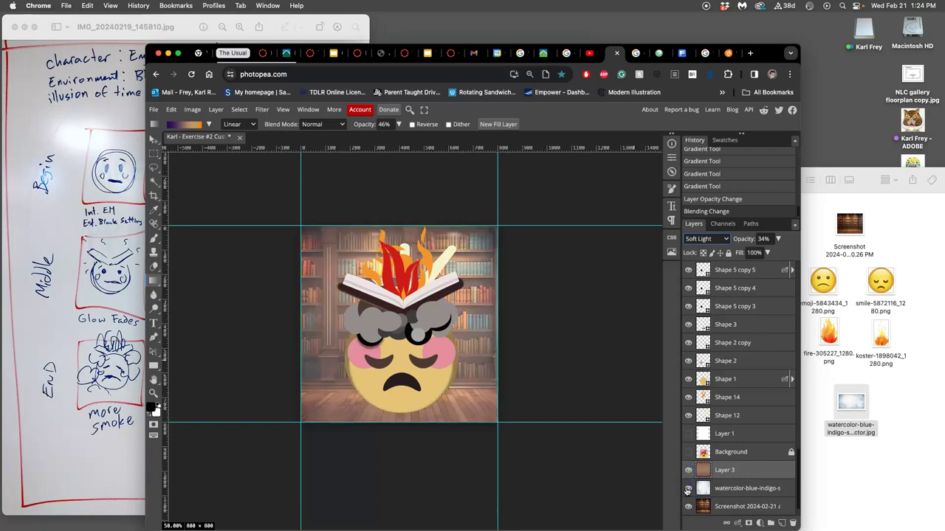
pyautogui.click(748, 471)
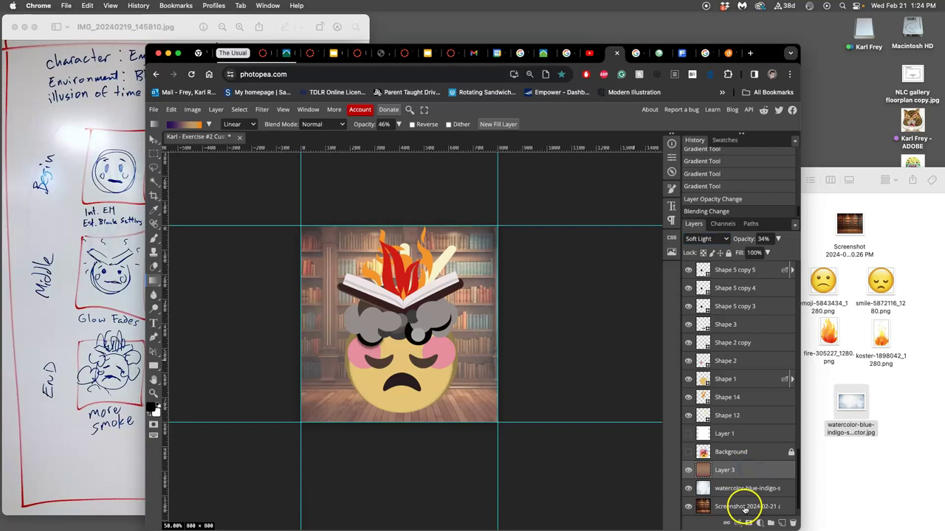
pyautogui.click(746, 507)
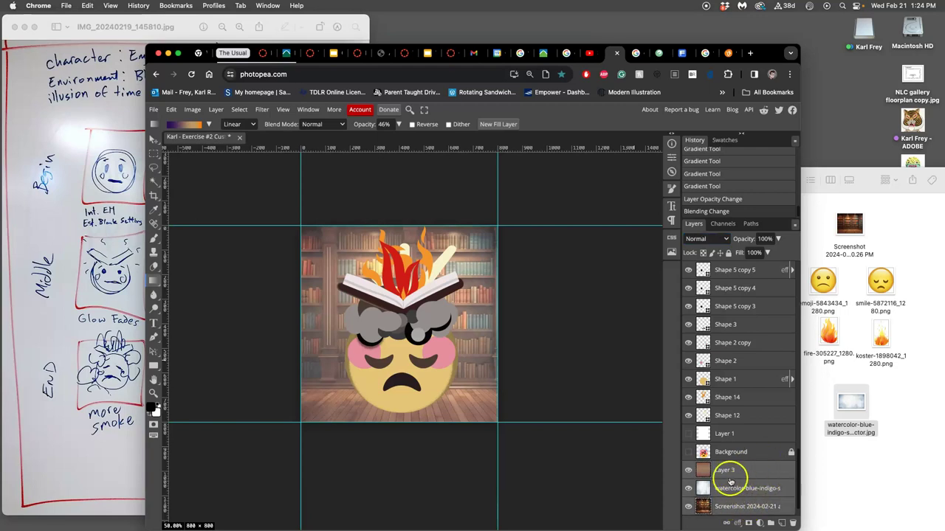
# Group the three backdrop layers into a folder named Backdrop, undoing an accidental delete.
pyautogui.click(772, 521)
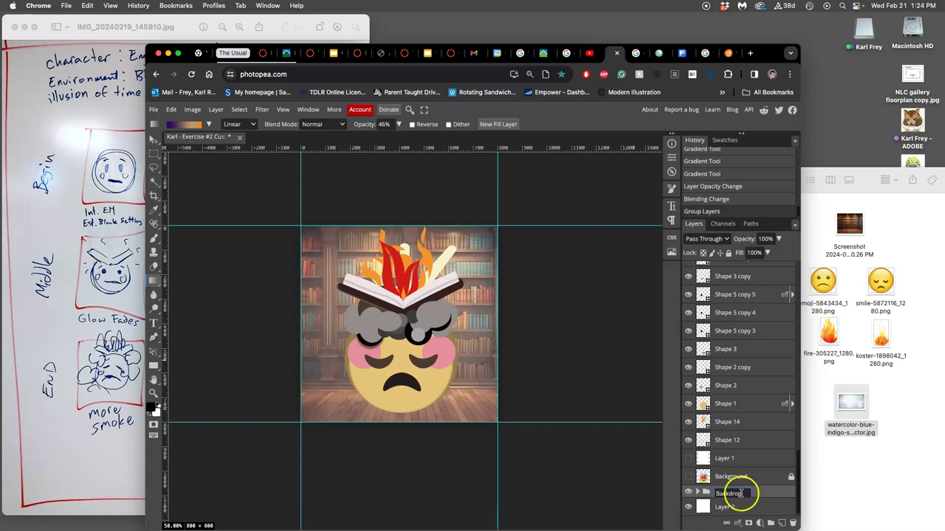
pyautogui.click(738, 509)
pyautogui.press('Delete')
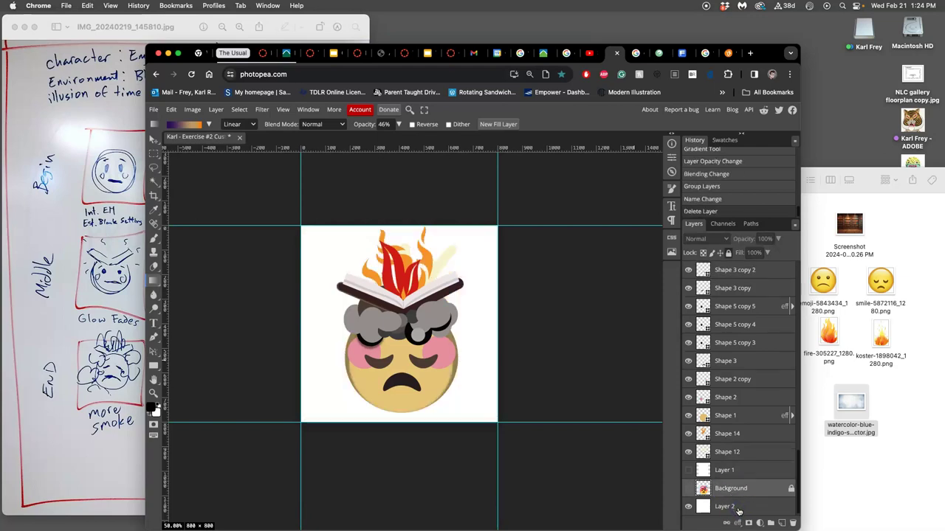
pyautogui.press('super+z')
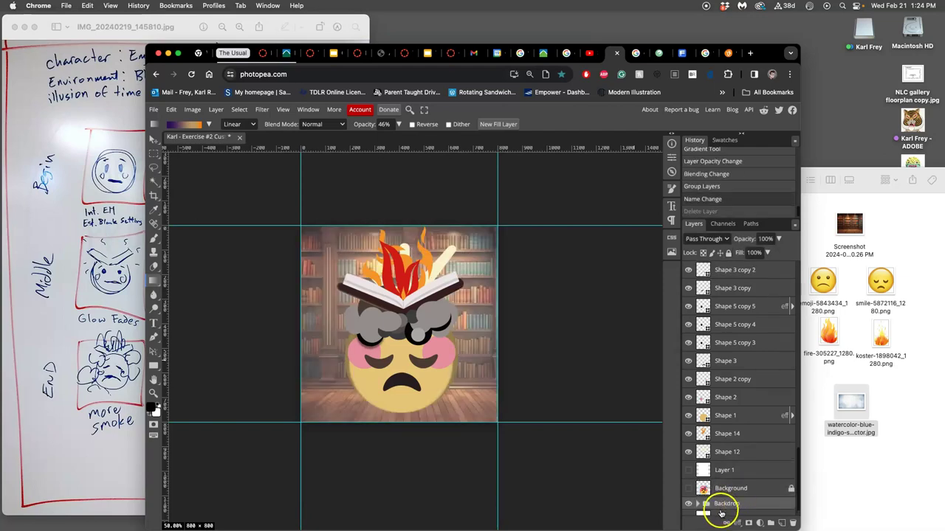
# Delete the white-filled Layer 2 below the Backdrop folder.
pyautogui.click(723, 514)
pyautogui.scroll(-1, 736, 399)
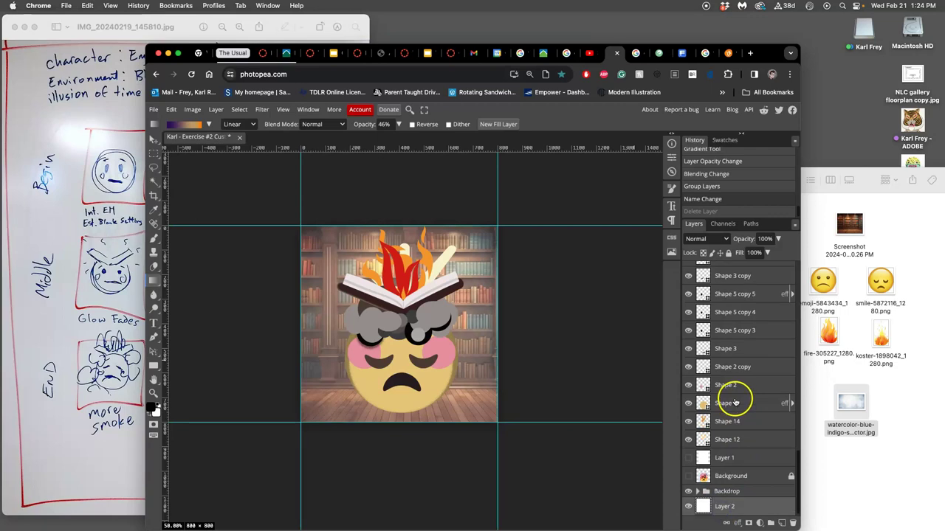
pyautogui.click(793, 522)
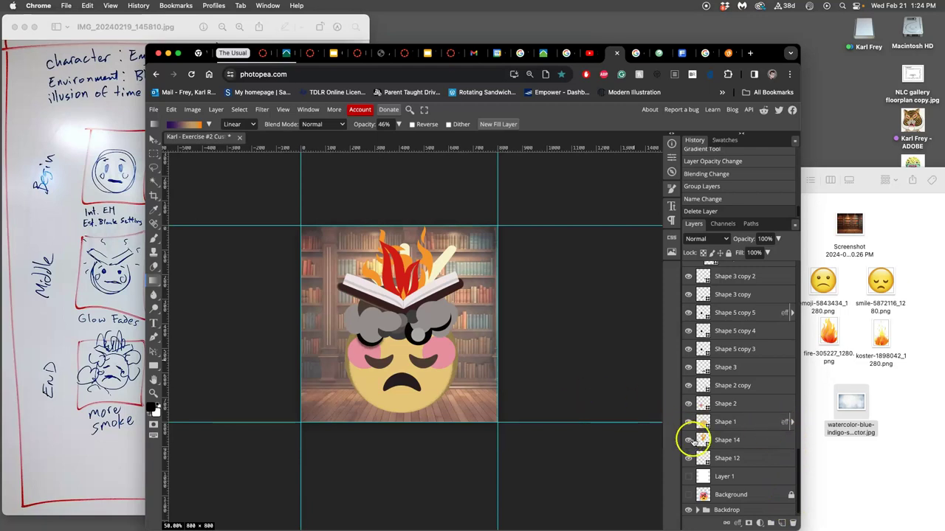
# Unlock and delete the Background layer, then delete Layer 1.
pyautogui.click(691, 496)
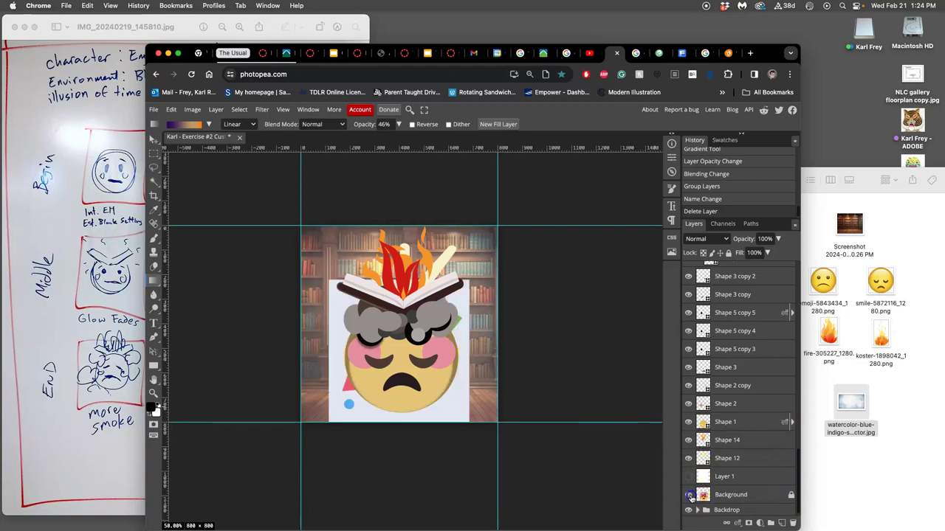
pyautogui.click(691, 495)
pyautogui.click(726, 496)
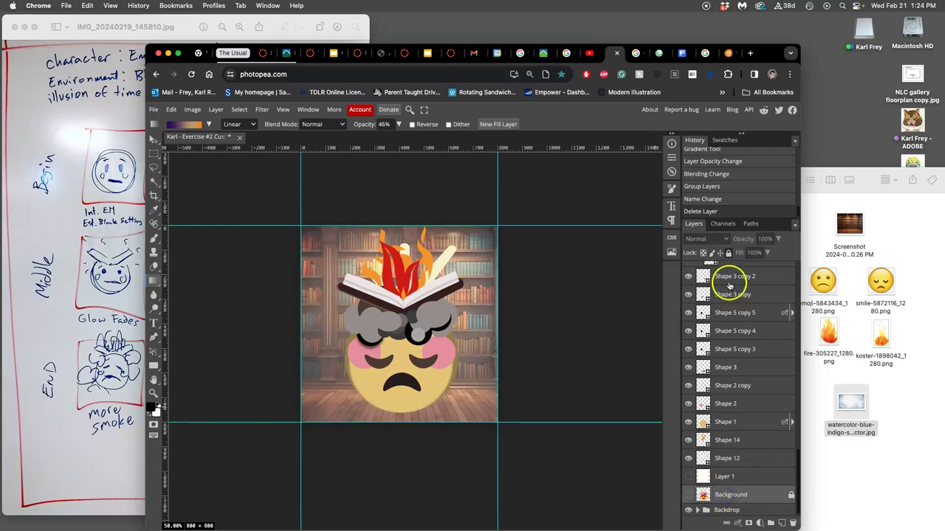
pyautogui.click(729, 254)
pyautogui.press('Delete')
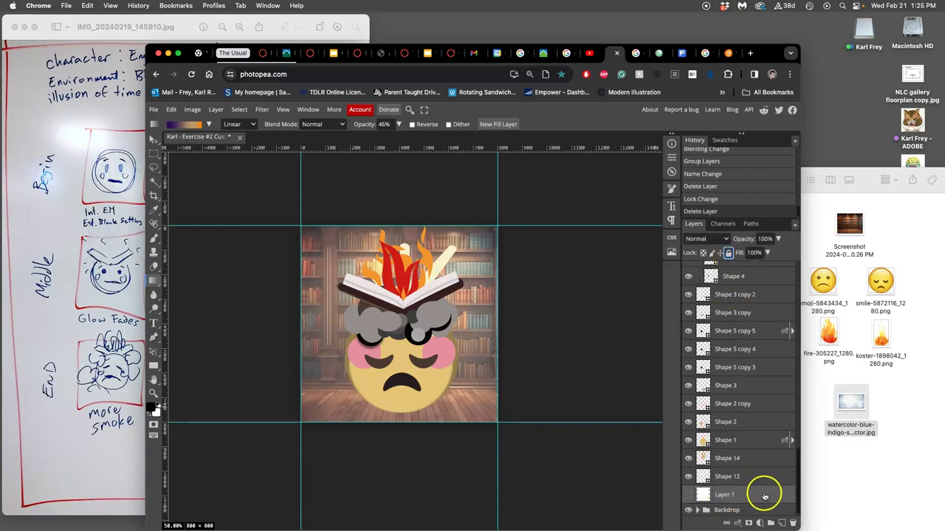
pyautogui.click(688, 495)
pyautogui.click(687, 496)
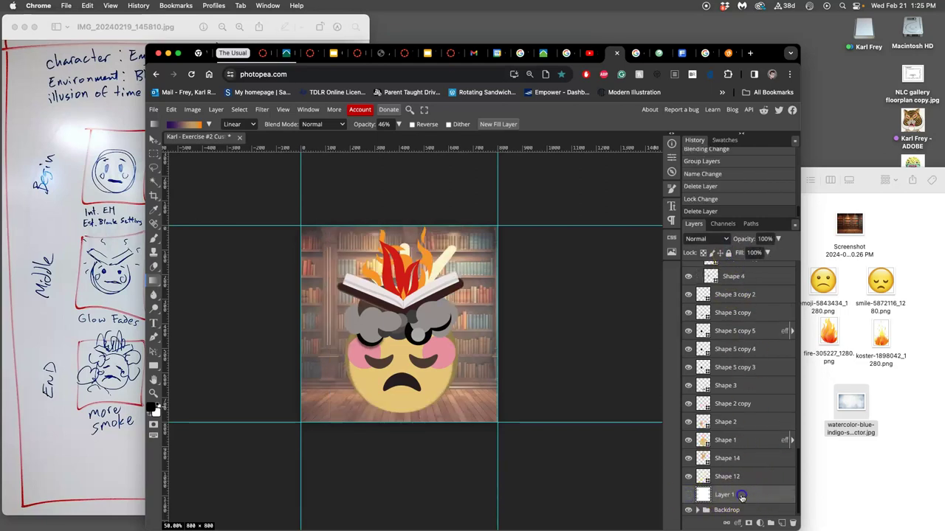
pyautogui.press('Delete')
# Delete Shape 12, keeping Shape 14 and the yellow face Shape 1.
pyautogui.click(688, 495)
pyautogui.click(690, 495)
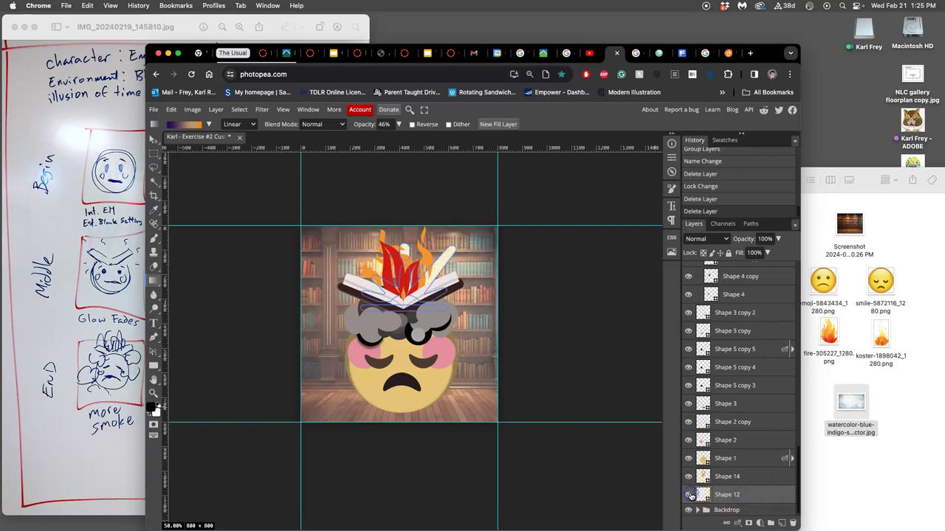
pyautogui.press('Delete')
pyautogui.click(688, 495)
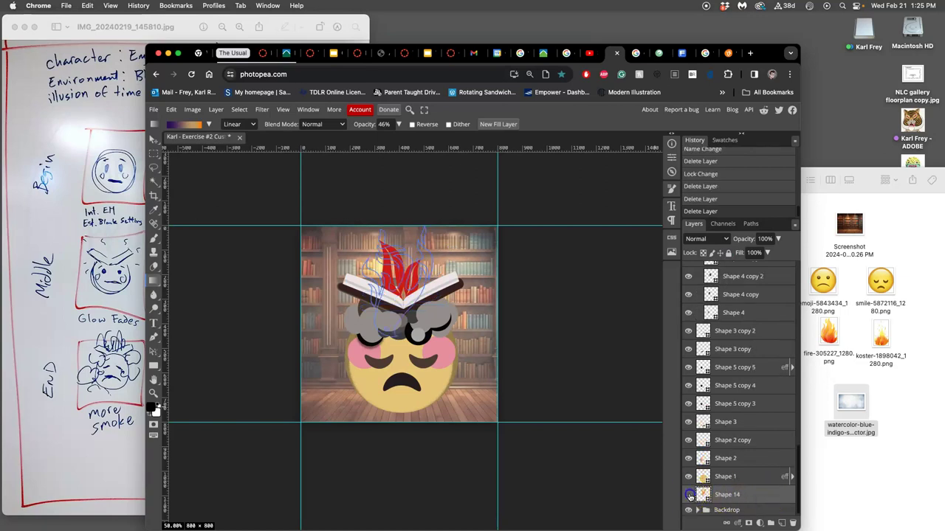
pyautogui.click(689, 495)
pyautogui.click(688, 476)
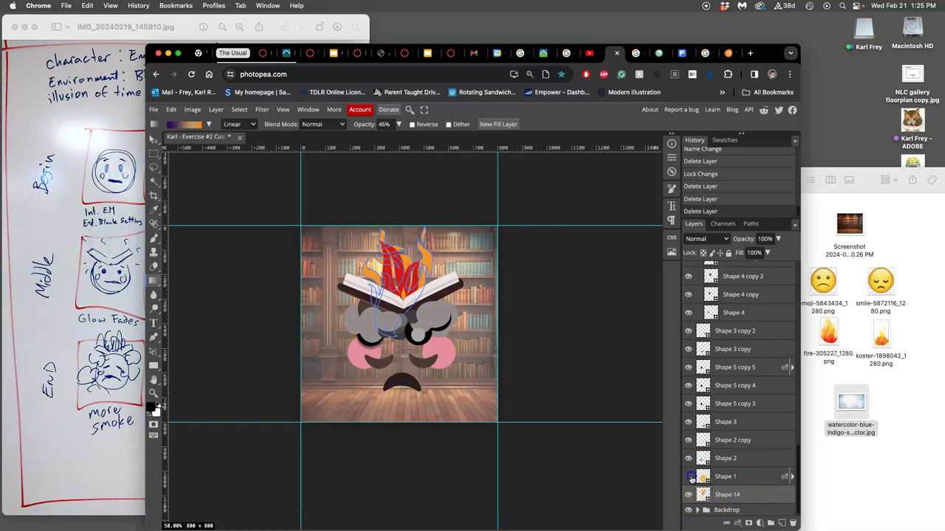
pyautogui.click(688, 476)
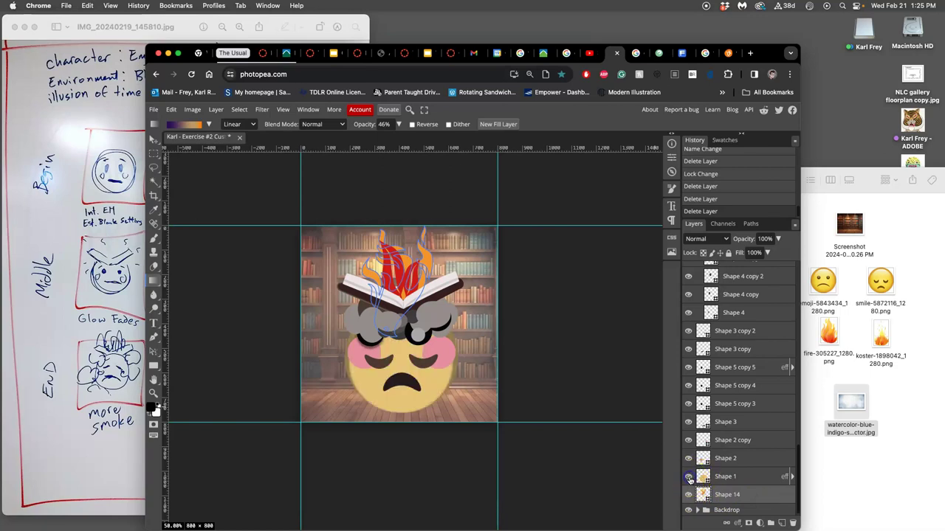
pyautogui.click(688, 477)
pyautogui.click(688, 477)
# Unlock and delete the Background copy layer, leaving Shape 11 at the top.
pyautogui.scroll(10, 736, 416)
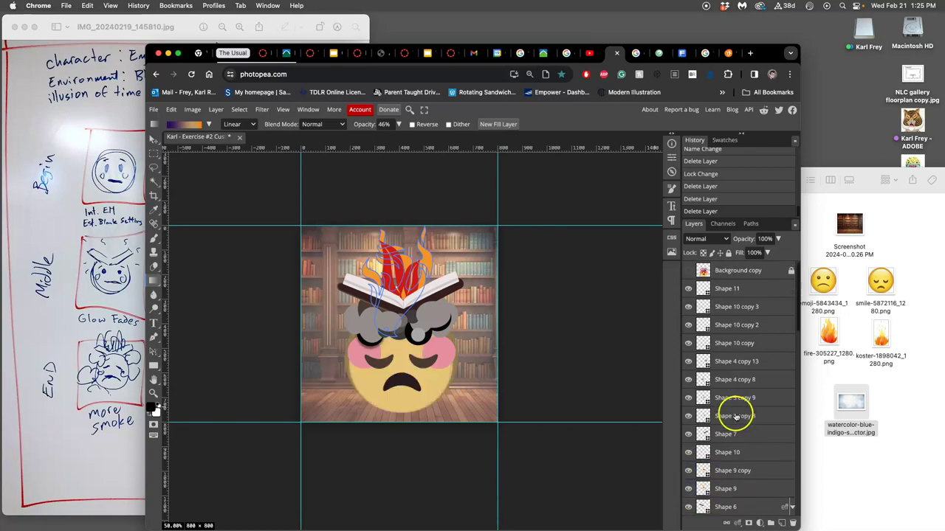
pyautogui.click(690, 270)
pyautogui.click(728, 270)
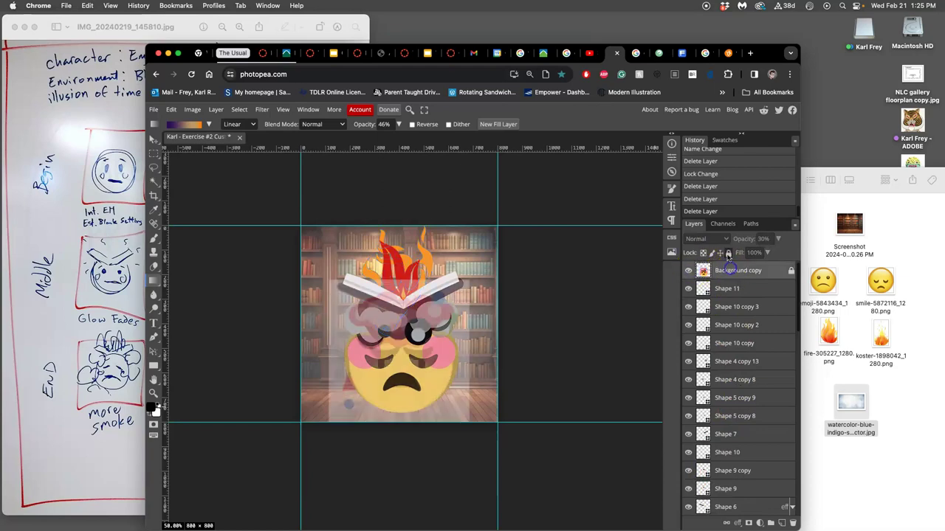
pyautogui.click(728, 253)
pyautogui.press('Delete')
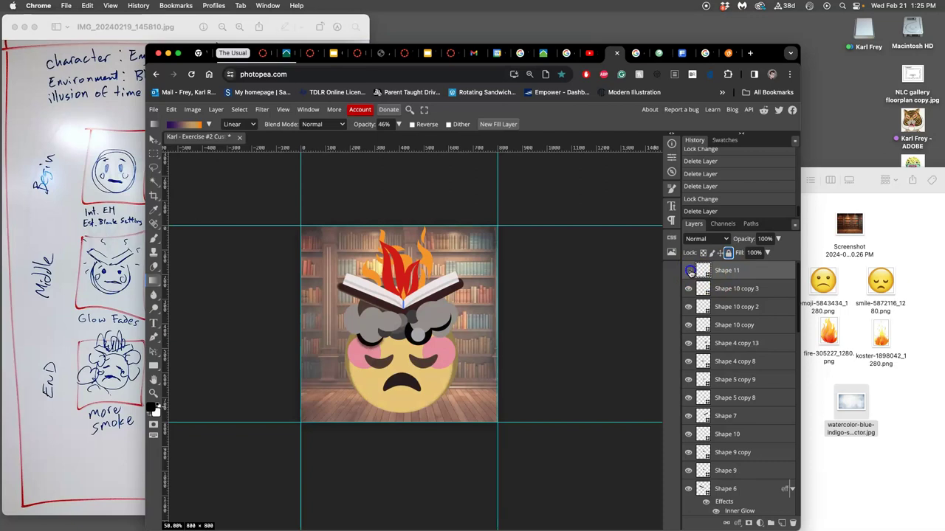
pyautogui.click(729, 271)
pyautogui.click(689, 271)
pyautogui.scroll(-10, 727, 417)
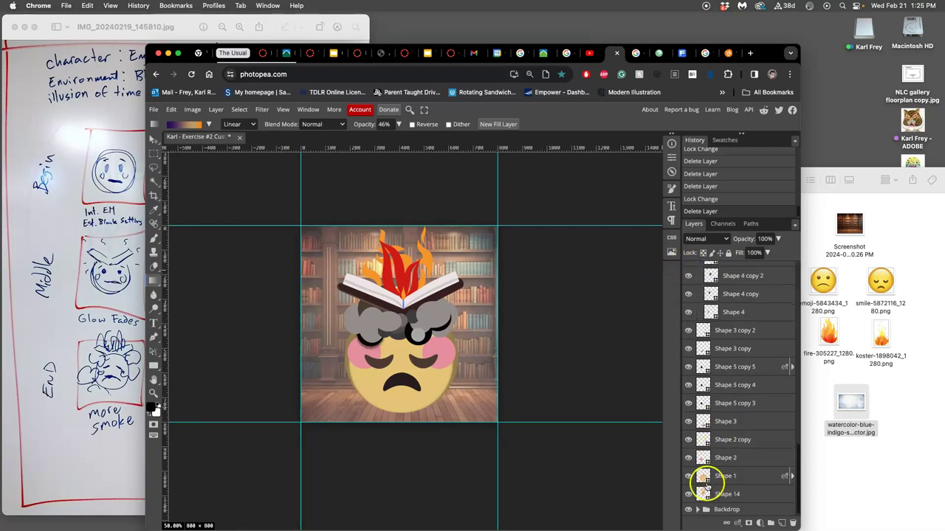
# Hide the Backdrop folder and zoom the emoji canvas to 100%.
pyautogui.click(688, 510)
pyautogui.press('super+equal')
pyautogui.press('super+equal')
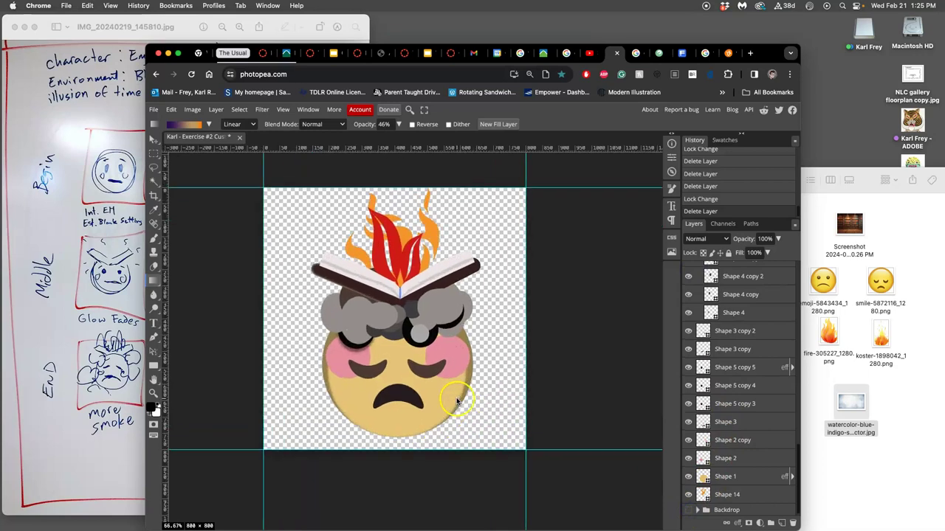
pyautogui.scroll(5, 707, 287)
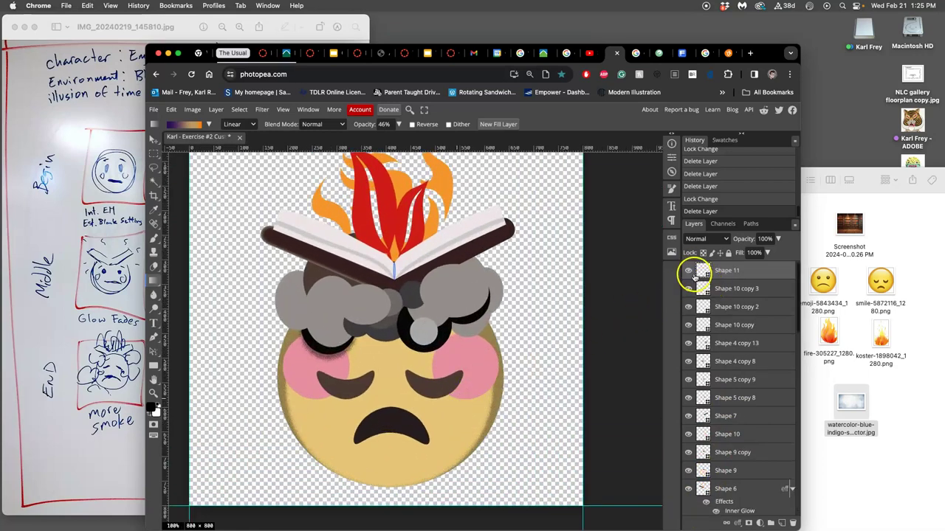
pyautogui.click(689, 271)
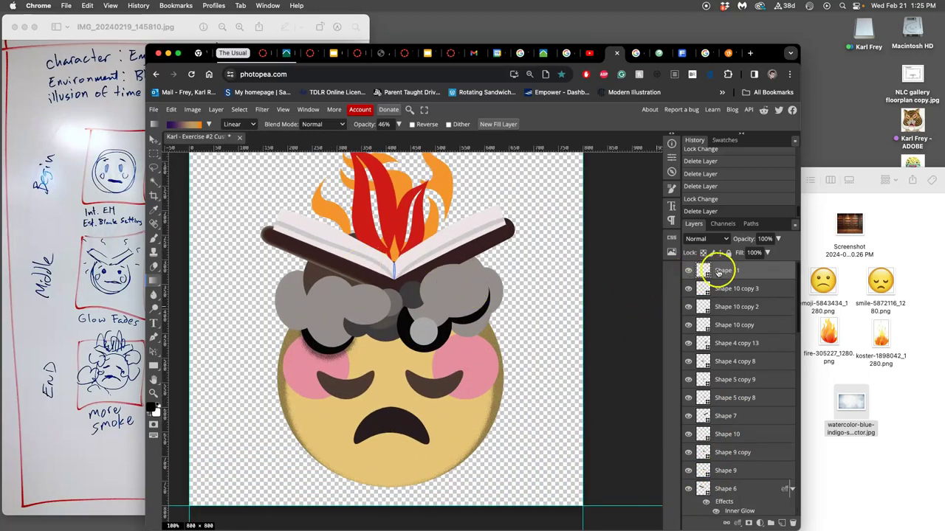
# Identify the book layers by toggling their visibility, then select Shape 10 copy through Shape 11.
pyautogui.click(689, 289)
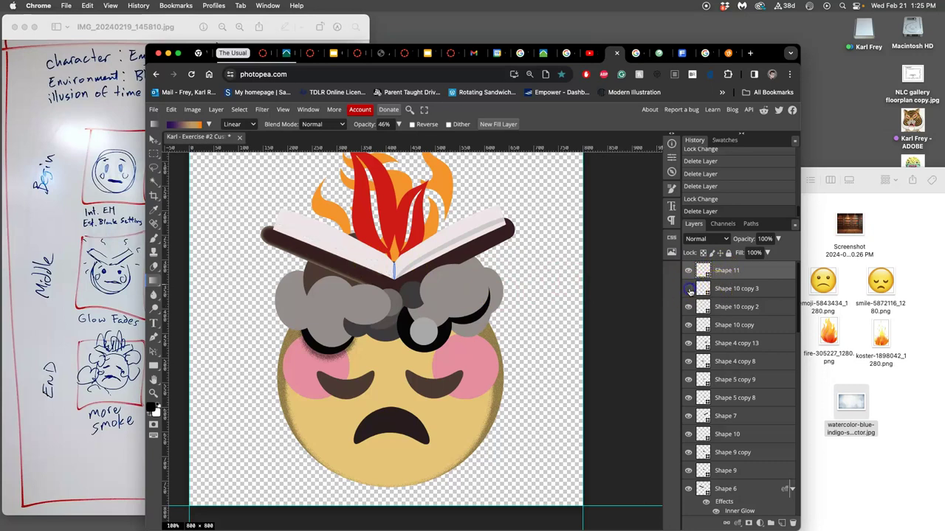
pyautogui.click(688, 289)
pyautogui.click(690, 307)
pyautogui.click(690, 308)
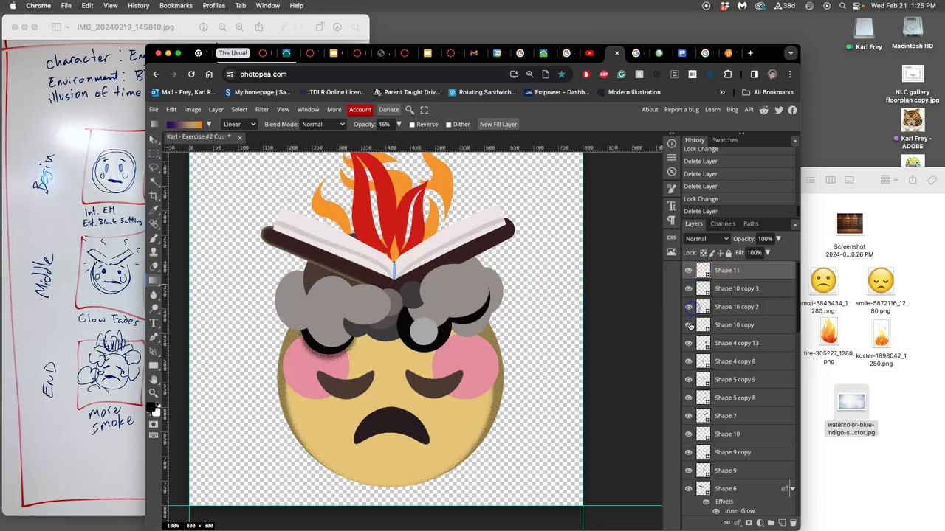
pyautogui.click(688, 324)
pyautogui.click(689, 325)
pyautogui.click(689, 344)
pyautogui.click(689, 343)
pyautogui.click(688, 325)
pyautogui.click(689, 324)
pyautogui.click(720, 322)
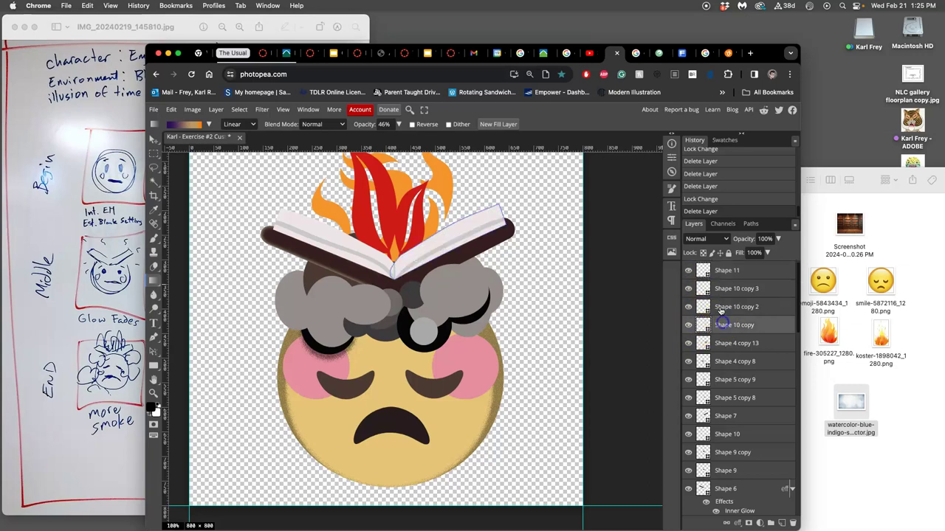
pyautogui.keyDown('shift'); pyautogui.click(721, 271); pyautogui.keyUp('shift')
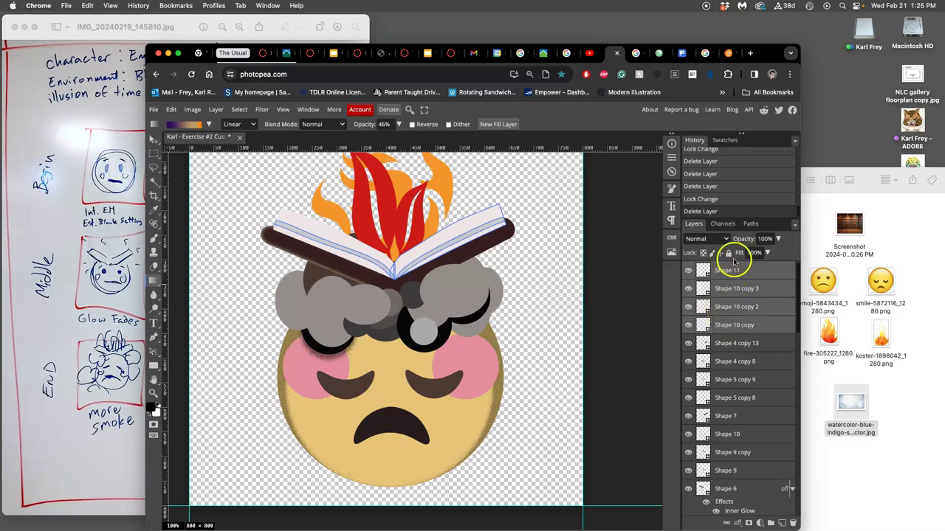
# Merge the four selected book layers via Layer > Merge Layers and check the merged layer.
pyautogui.click(216, 109)
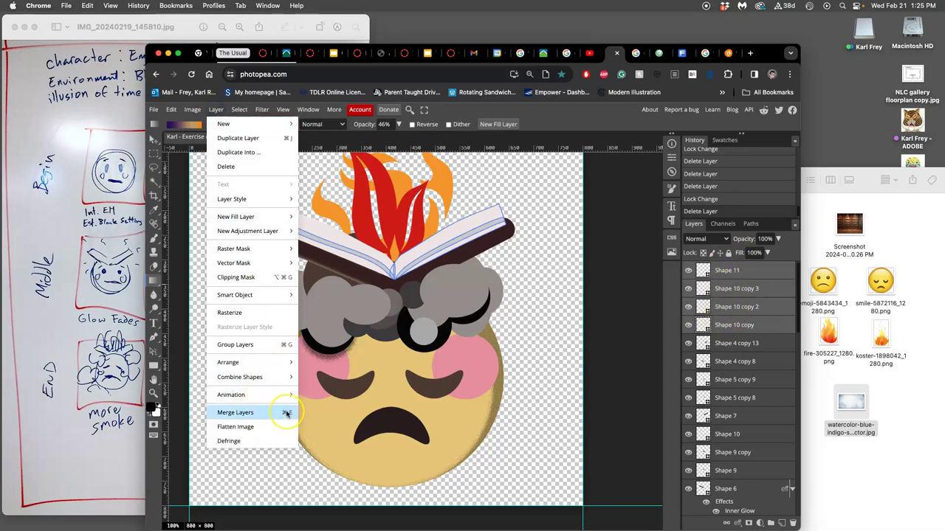
pyautogui.click(286, 414)
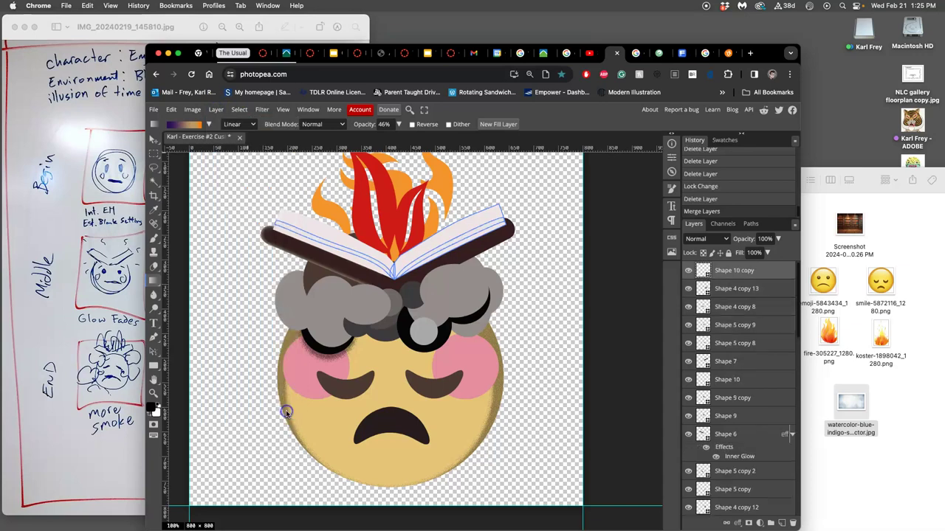
pyautogui.click(252, 411)
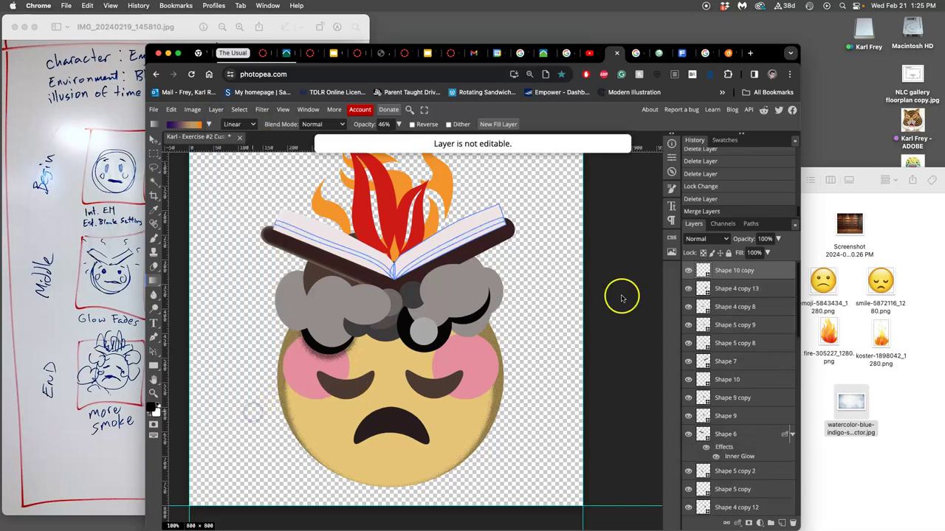
pyautogui.click(689, 270)
pyautogui.click(689, 271)
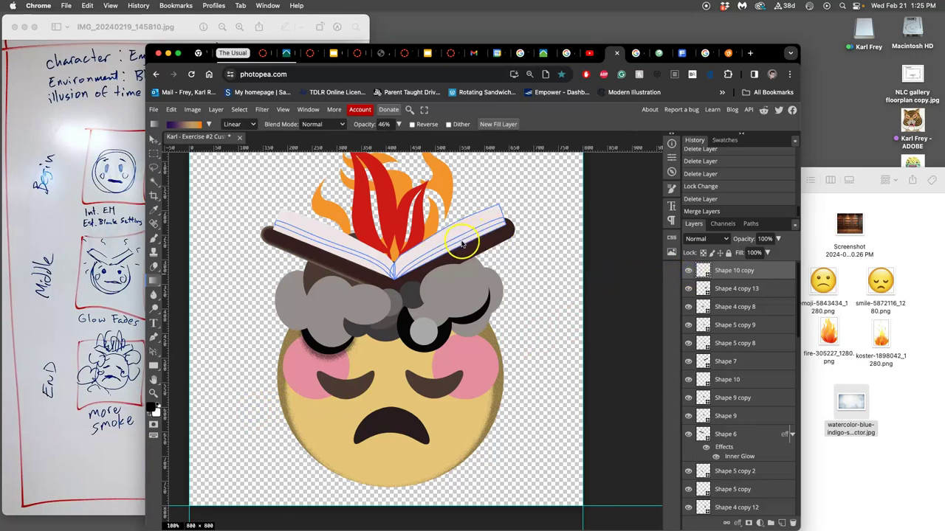
# Try a gradient on the canvas, switch to the freehand lasso, and clear the selection.
pyautogui.click(569, 262)
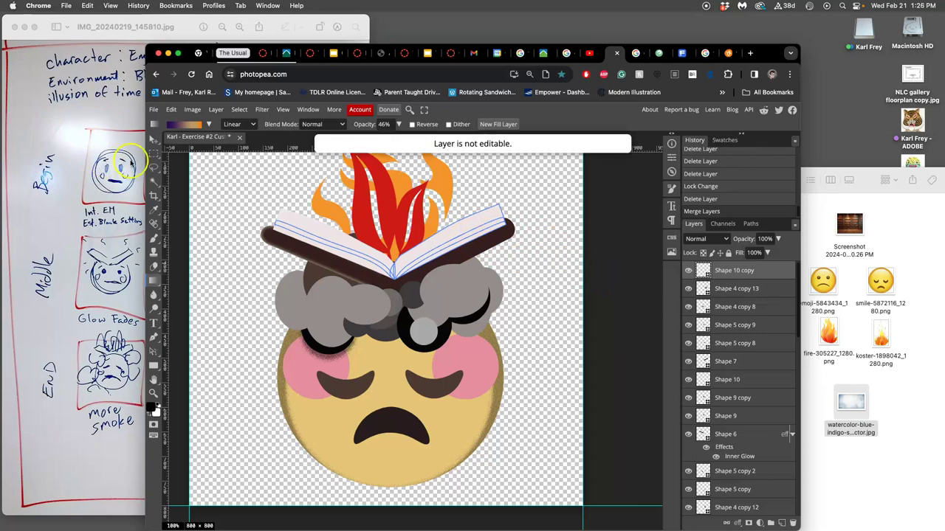
pyautogui.click(154, 167)
pyautogui.click(580, 255)
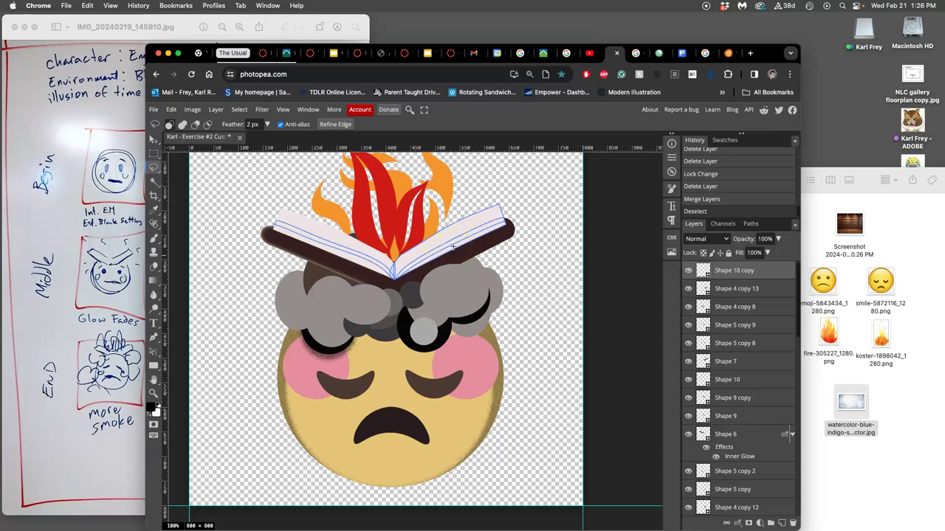
# Undo the merge, rasterize the four book layers, and merge them into Shape 11 with Ctrl+E.
pyautogui.press('super+z')
pyautogui.press('super+z')
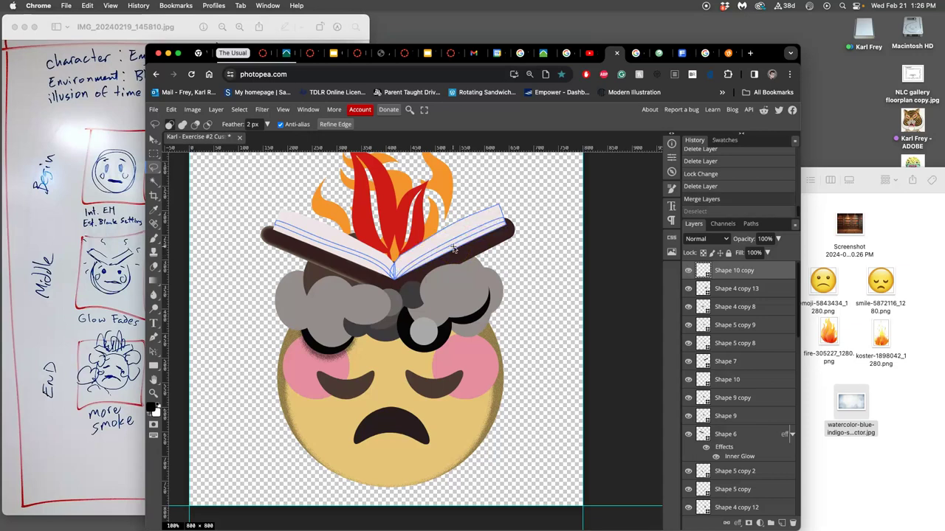
pyautogui.rightClick(783, 288)
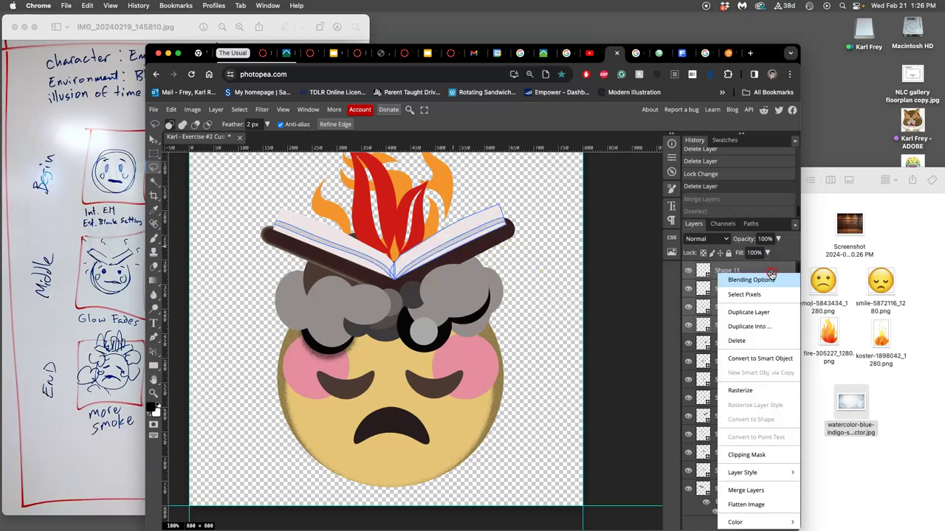
pyautogui.click(761, 389)
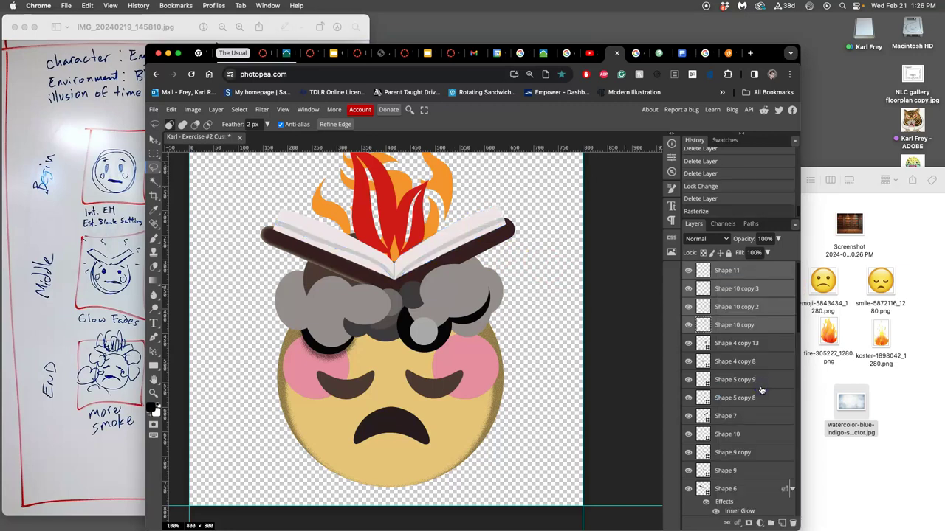
pyautogui.press('super+e')
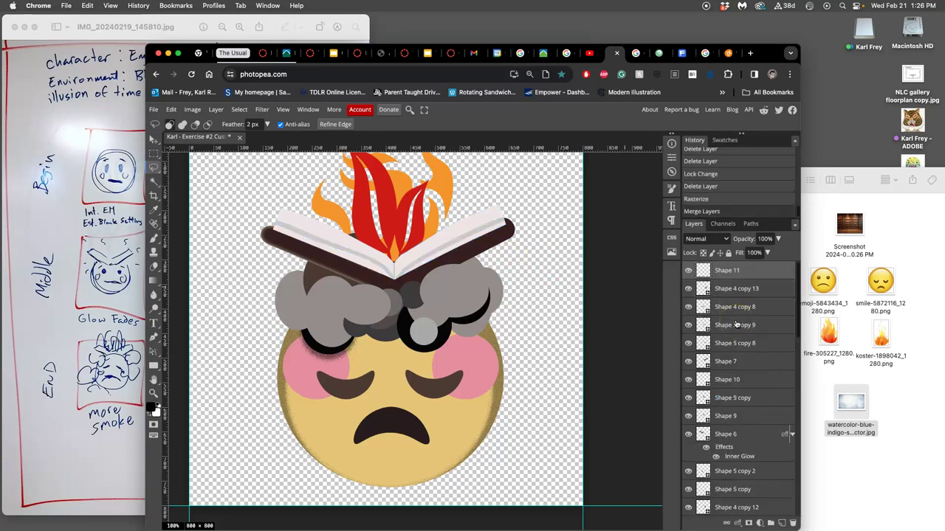
# Toggle the merged Shape 11 layer on and off to check the book, leaving it visible.
pyautogui.click(689, 272)
pyautogui.click(688, 272)
pyautogui.click(689, 271)
pyautogui.click(689, 271)
pyautogui.click(689, 271)
pyautogui.click(689, 271)
pyautogui.click(689, 271)
pyautogui.click(688, 271)
pyautogui.click(688, 271)
pyautogui.click(689, 271)
# Identify Shape 4 copy 13, Shape 4 copy 8, Shape 5 copy 9, Shape 5 copy 8 and Shape 7 by toggling visibility.
pyautogui.click(688, 289)
pyautogui.click(689, 288)
pyautogui.click(688, 307)
pyautogui.click(688, 307)
pyautogui.click(689, 325)
pyautogui.click(689, 326)
pyautogui.click(689, 344)
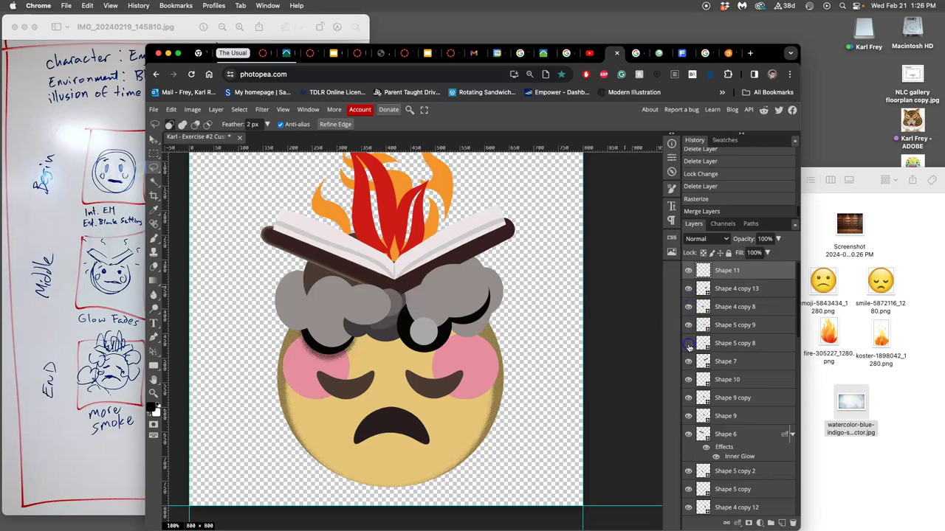
pyautogui.click(689, 344)
pyautogui.click(688, 361)
pyautogui.click(688, 361)
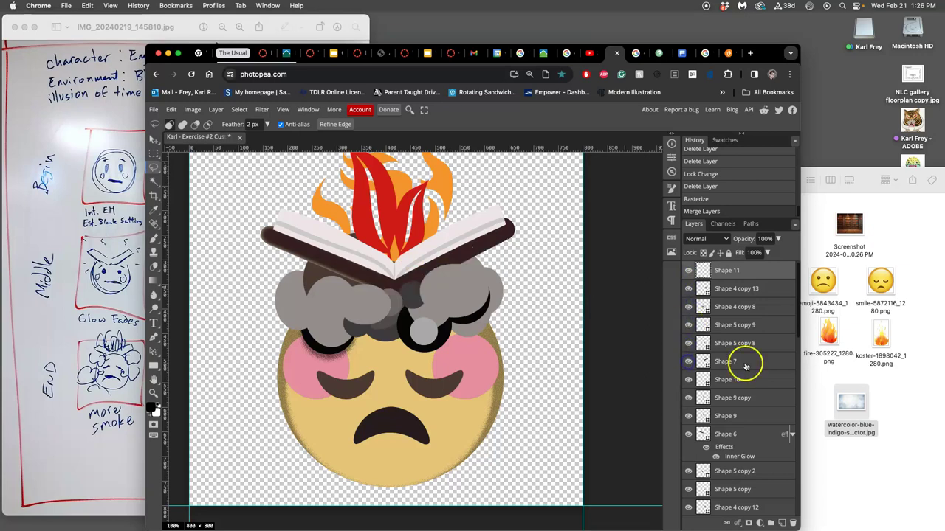
# Select the Shape 7 book-cover layer on its own.
pyautogui.click(747, 361)
pyautogui.click(736, 271)
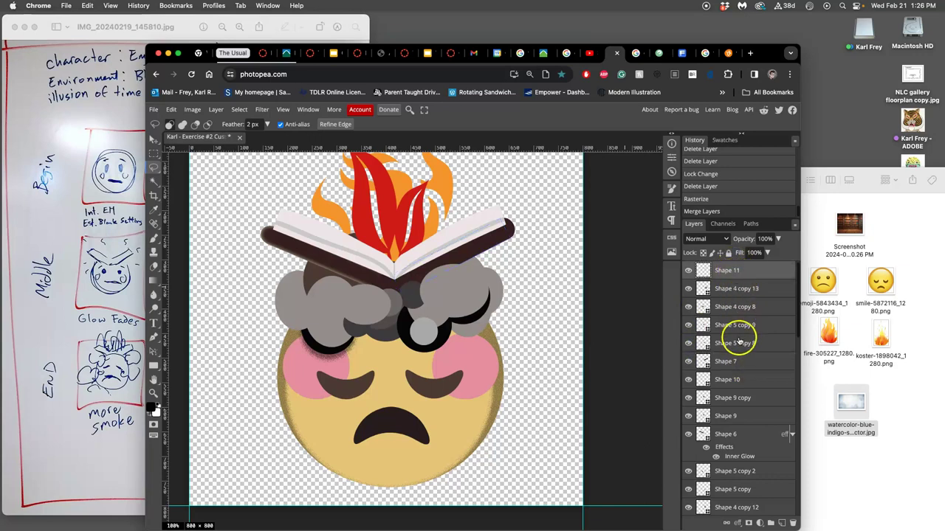
pyautogui.keyDown('super'); pyautogui.click(730, 361); pyautogui.keyUp('super')
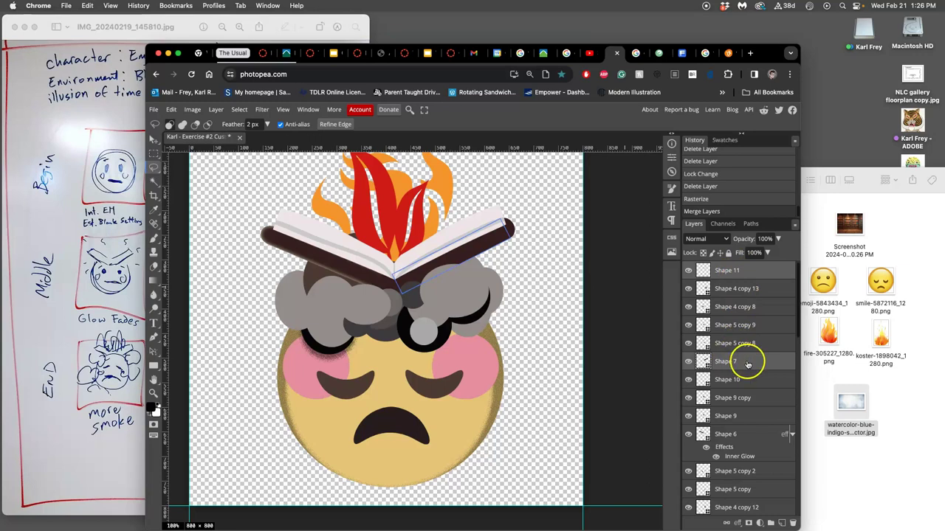
pyautogui.keyDown('super'); pyautogui.click(744, 363); pyautogui.keyUp('super')
pyautogui.keyDown('super'); pyautogui.click(743, 363); pyautogui.keyUp('super')
pyautogui.click(729, 363)
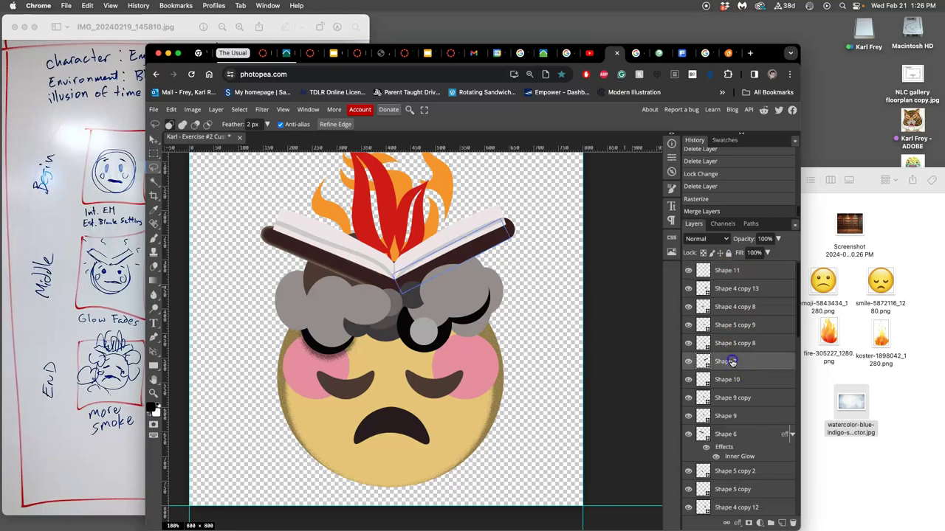
# Move Shape 7 under Shape 11, select it with Shape 11 and Shape 6, and merge them.
pyautogui.moveTo(731, 361); pyautogui.dragTo(727, 284)
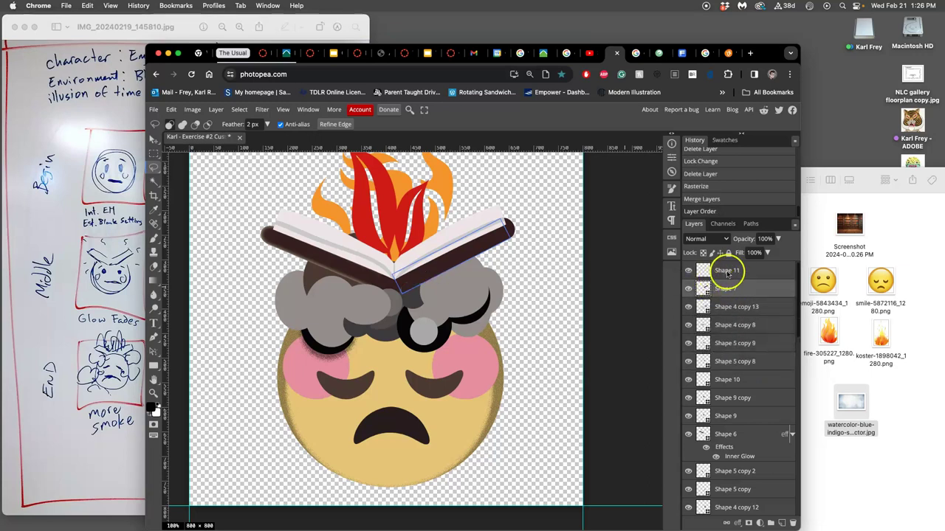
pyautogui.keyDown('super'); pyautogui.click(729, 272); pyautogui.keyUp('super')
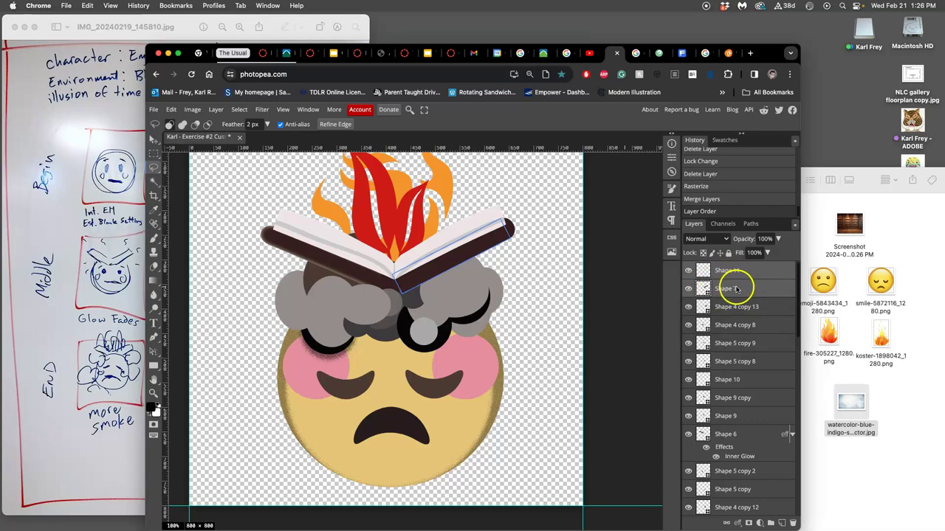
pyautogui.keyDown('super'); pyautogui.click(724, 437); pyautogui.keyUp('super')
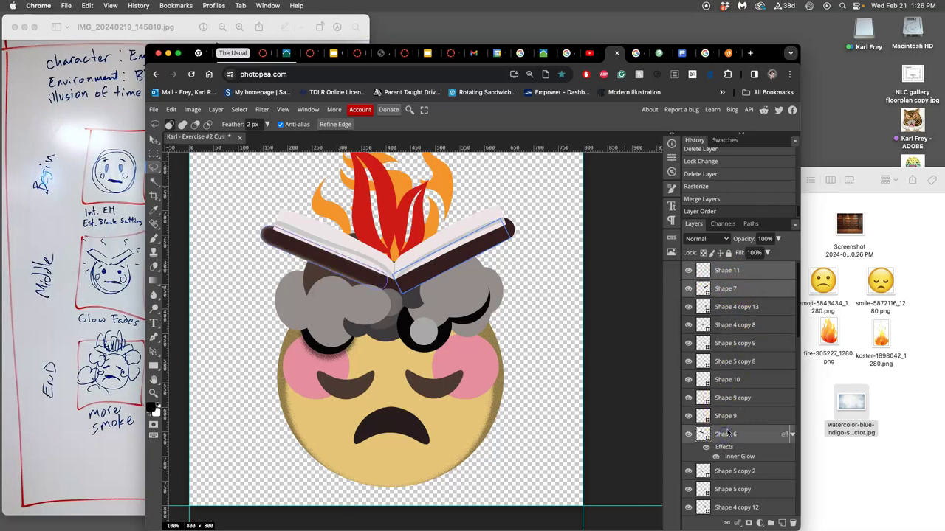
pyautogui.click(689, 436)
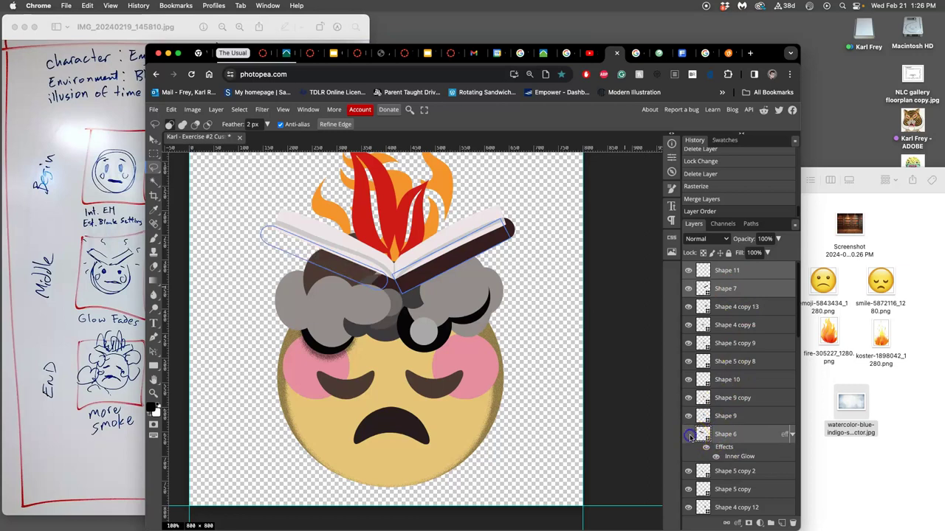
pyautogui.click(688, 435)
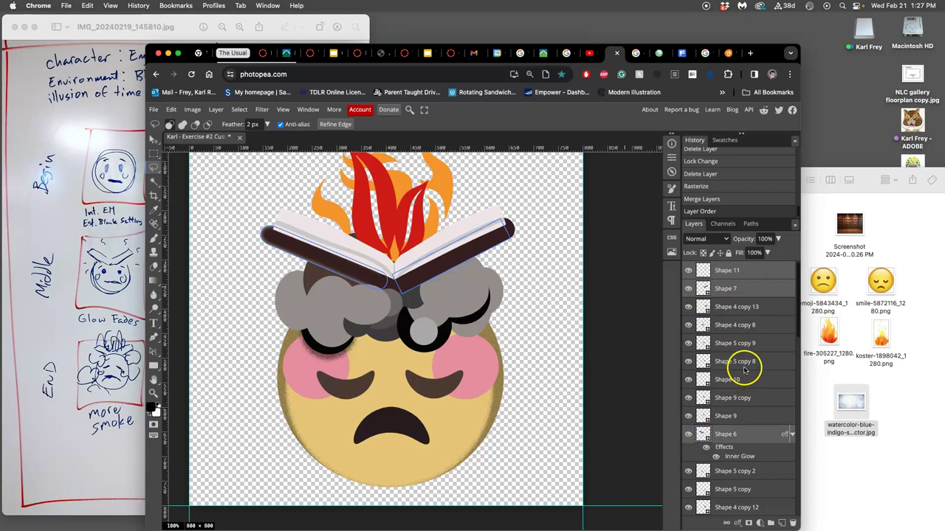
pyautogui.hotkey('ctrl', 'e')
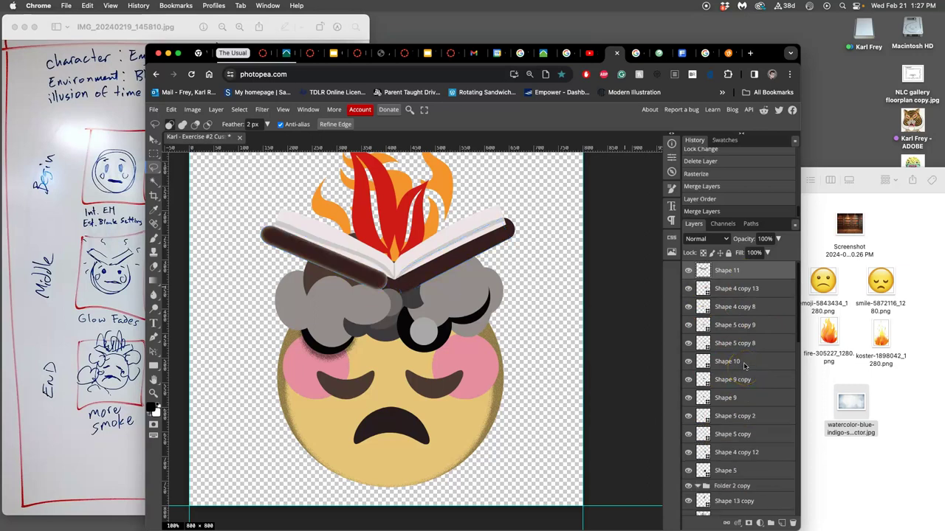
pyautogui.moveTo(744, 365); pyautogui.dragTo(732, 289)
# Undo the merge, then rasterize Shape 6 and bake its Inner Glow layer style.
pyautogui.hotkey('ctrl', 'z')
pyautogui.rightClick(723, 436)
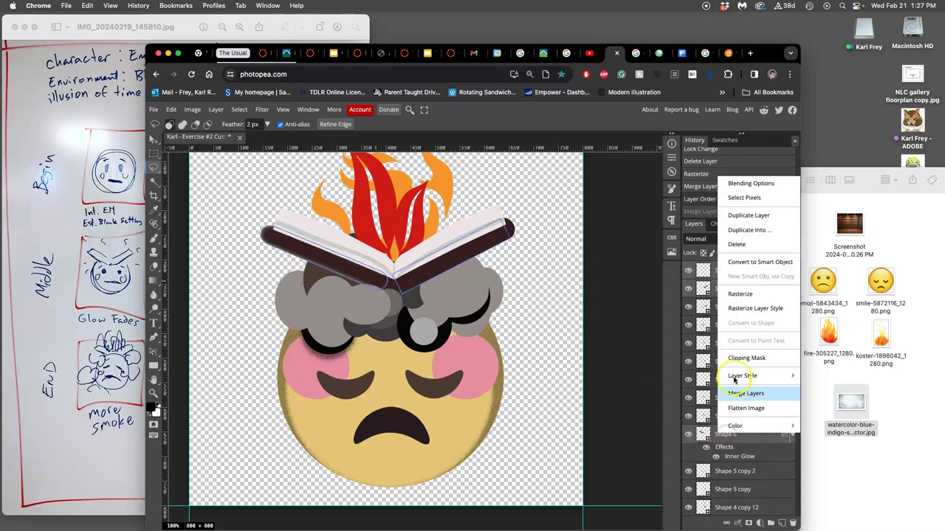
pyautogui.click(738, 293)
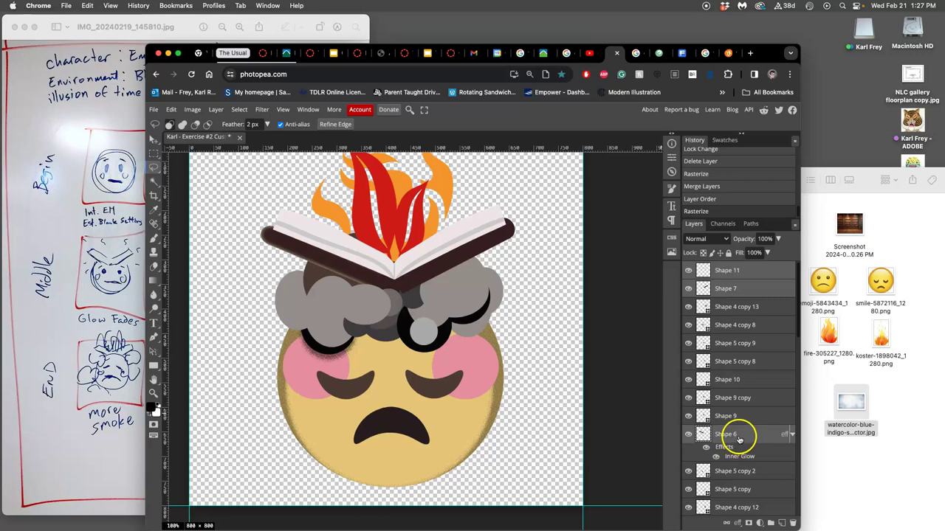
pyautogui.rightClick(744, 435)
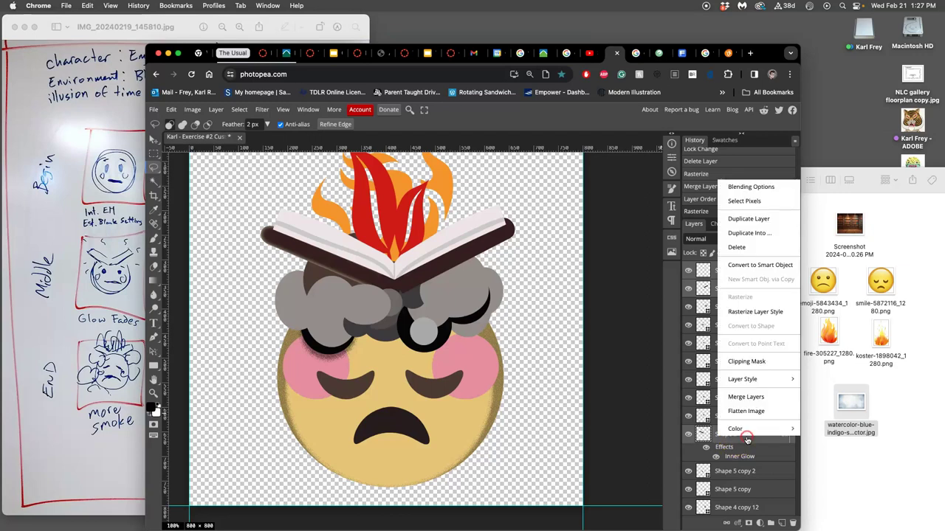
pyautogui.click(753, 313)
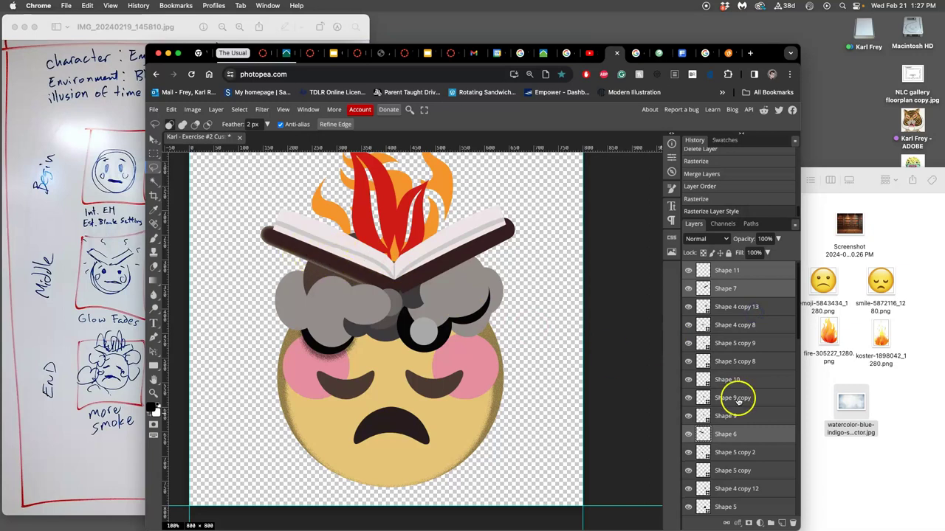
# Try merging the covers into Shape 11, undo it, and check the Shape 6 left cover.
pyautogui.press('super+e')
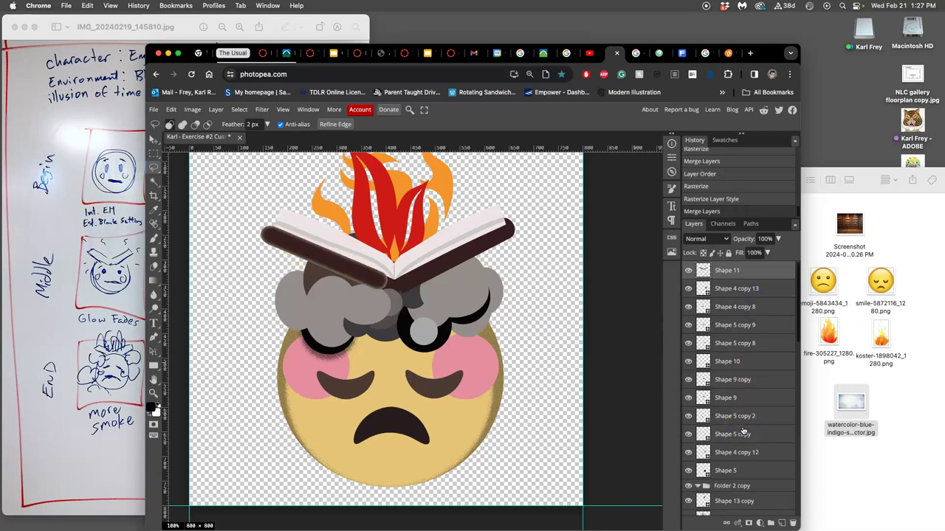
pyautogui.click(689, 271)
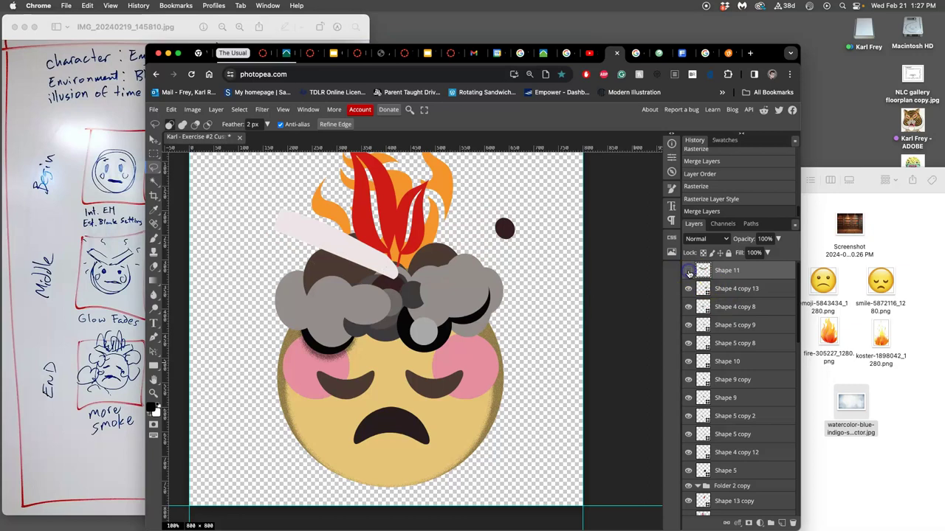
pyautogui.press('super+z')
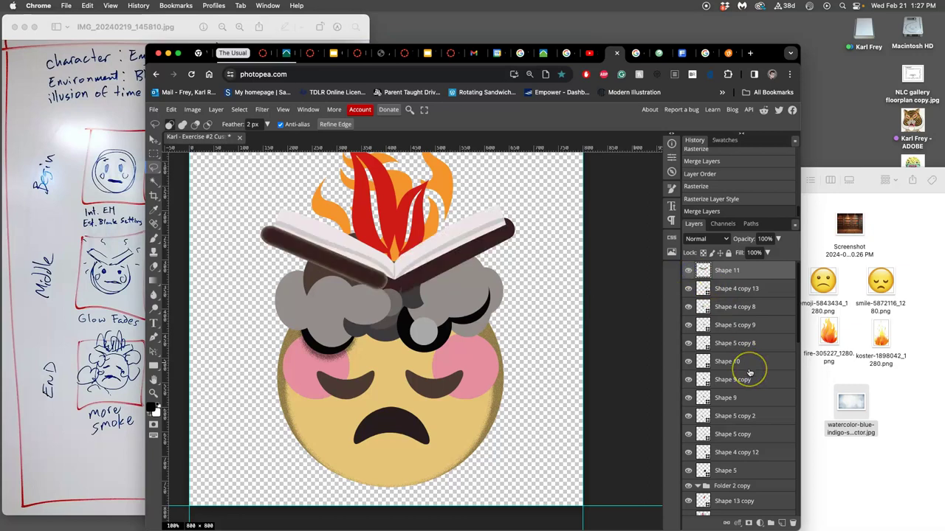
pyautogui.click(735, 437)
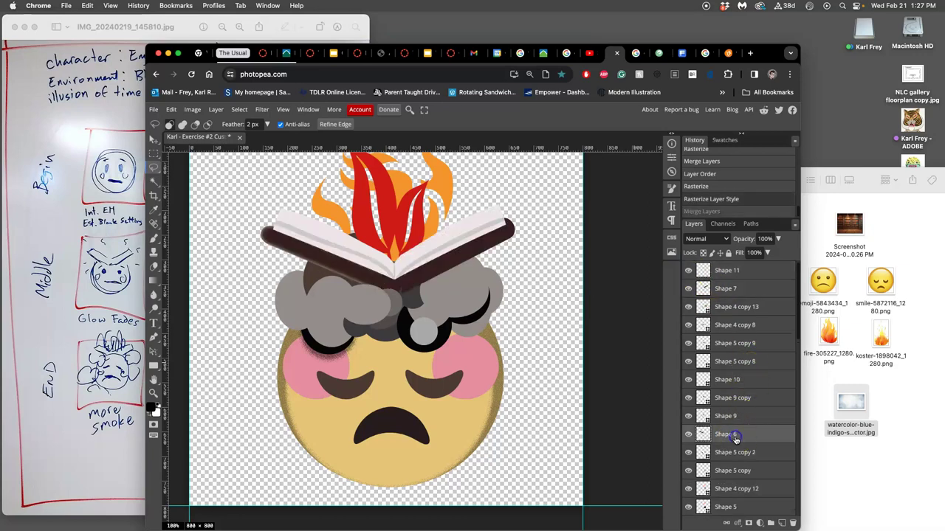
pyautogui.click(688, 435)
pyautogui.click(688, 435)
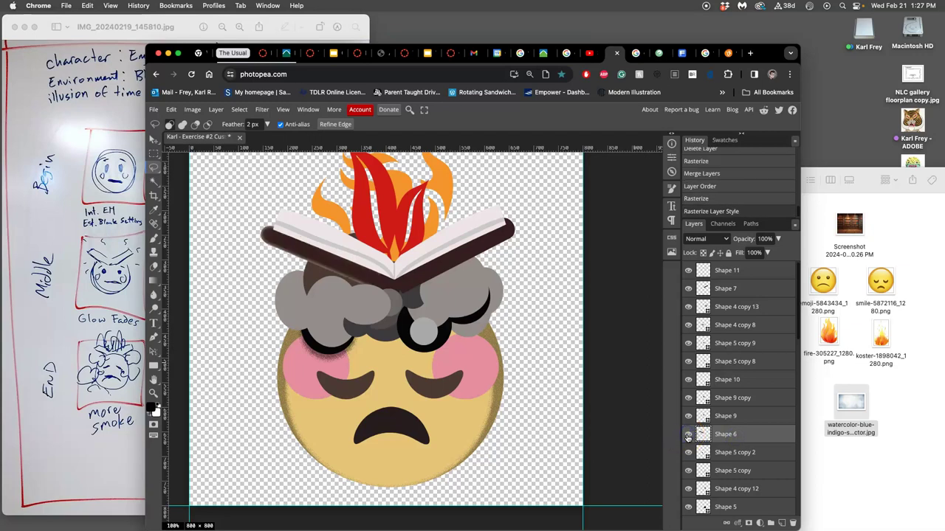
pyautogui.click(688, 435)
pyautogui.click(687, 435)
# Check the Shape 11 pages and Shape 7 cover by toggling visibility, then select Shape 11.
pyautogui.click(688, 270)
pyautogui.click(688, 270)
pyautogui.click(687, 288)
pyautogui.click(688, 289)
pyautogui.click(731, 289)
pyautogui.click(689, 290)
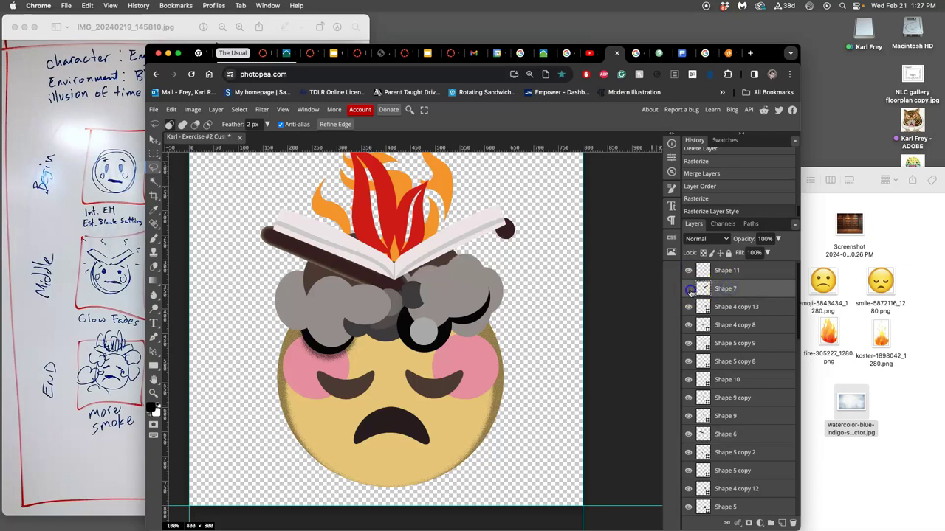
pyautogui.click(688, 289)
pyautogui.click(725, 273)
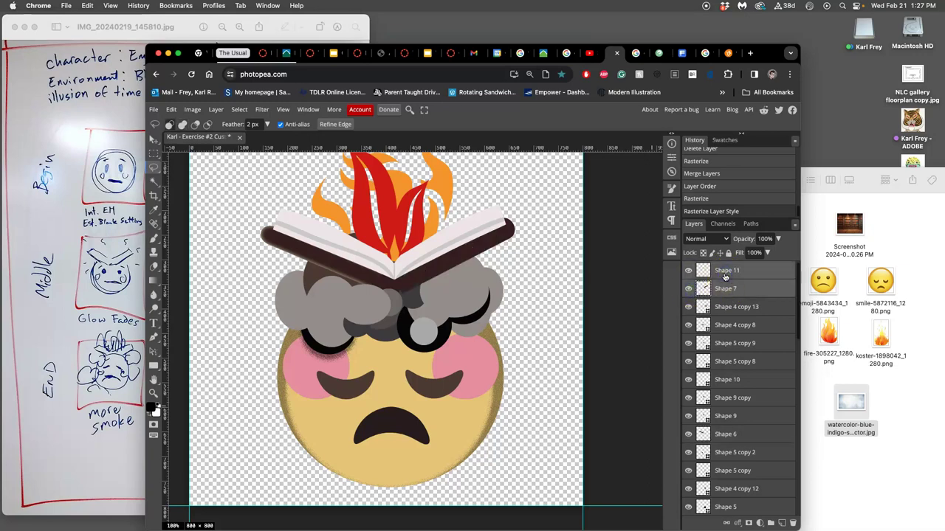